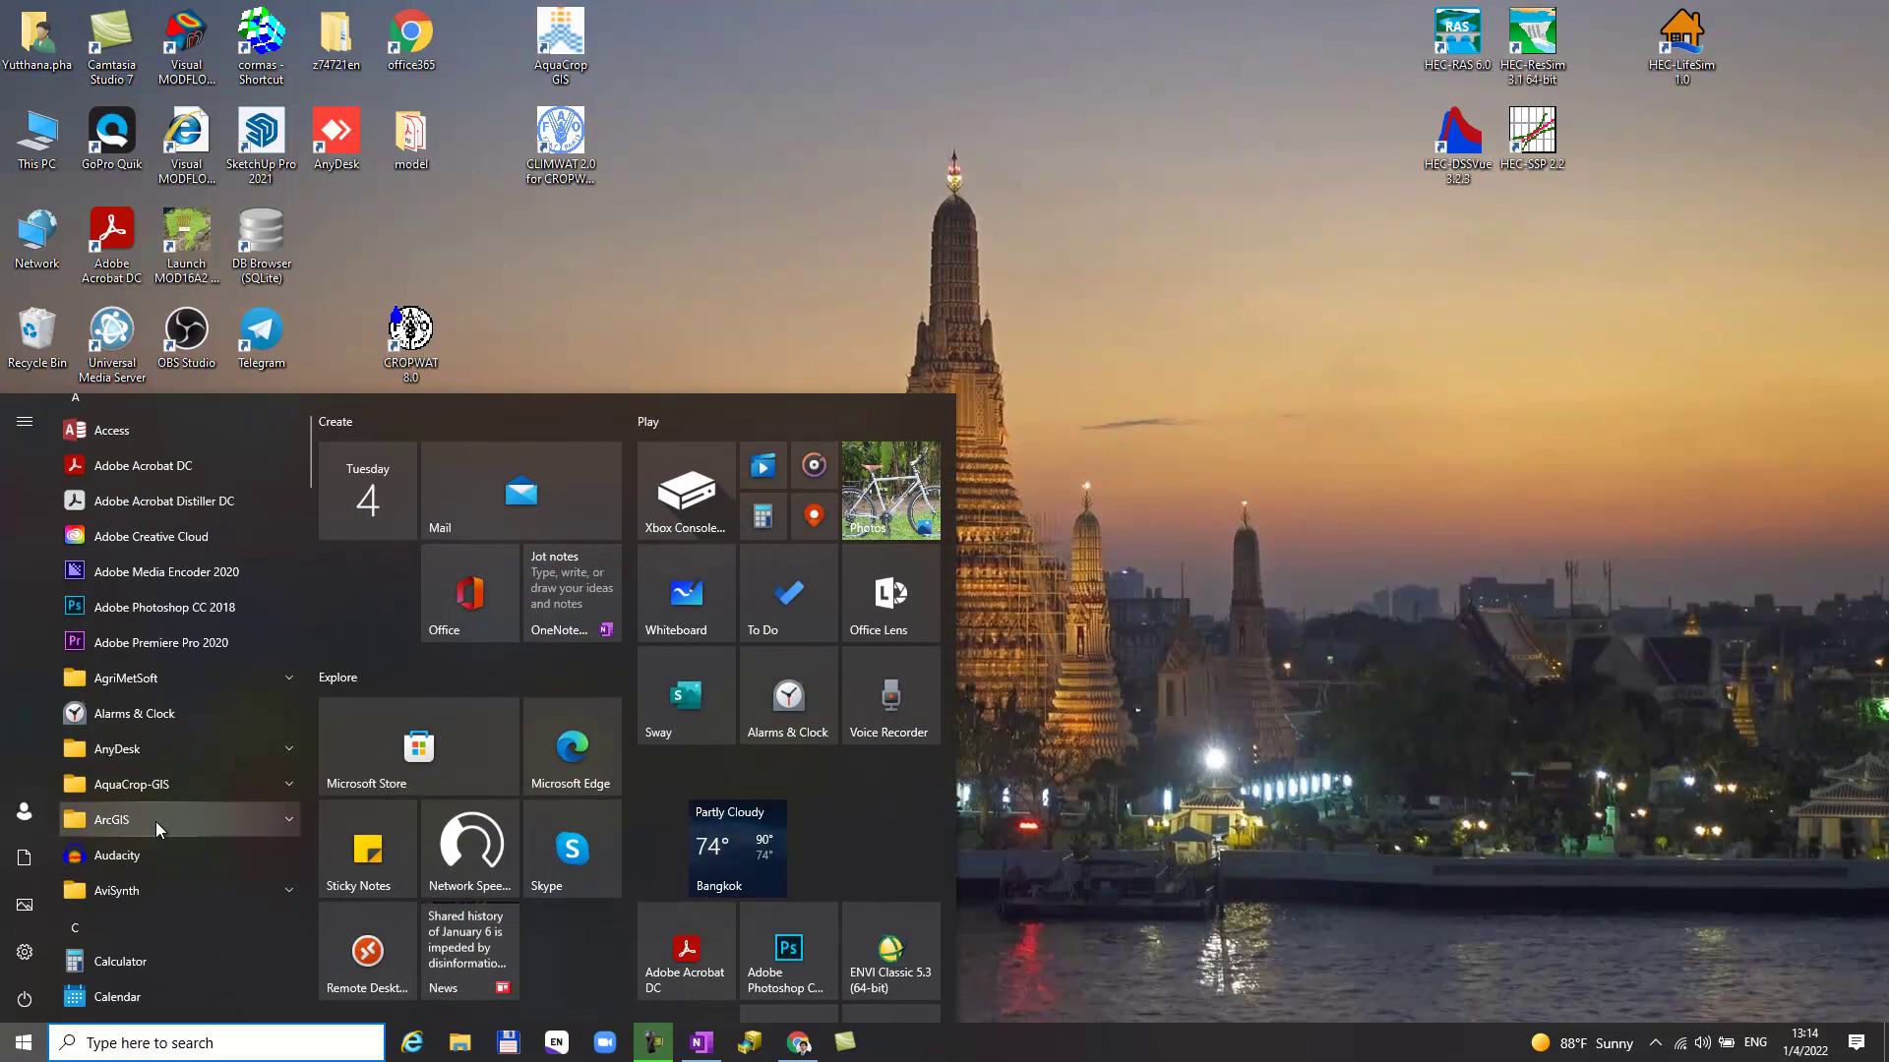
Launch ArcCatalog 10.4 from the ArcGIS program group and reposition its window on the desktop
left_click(162, 822)
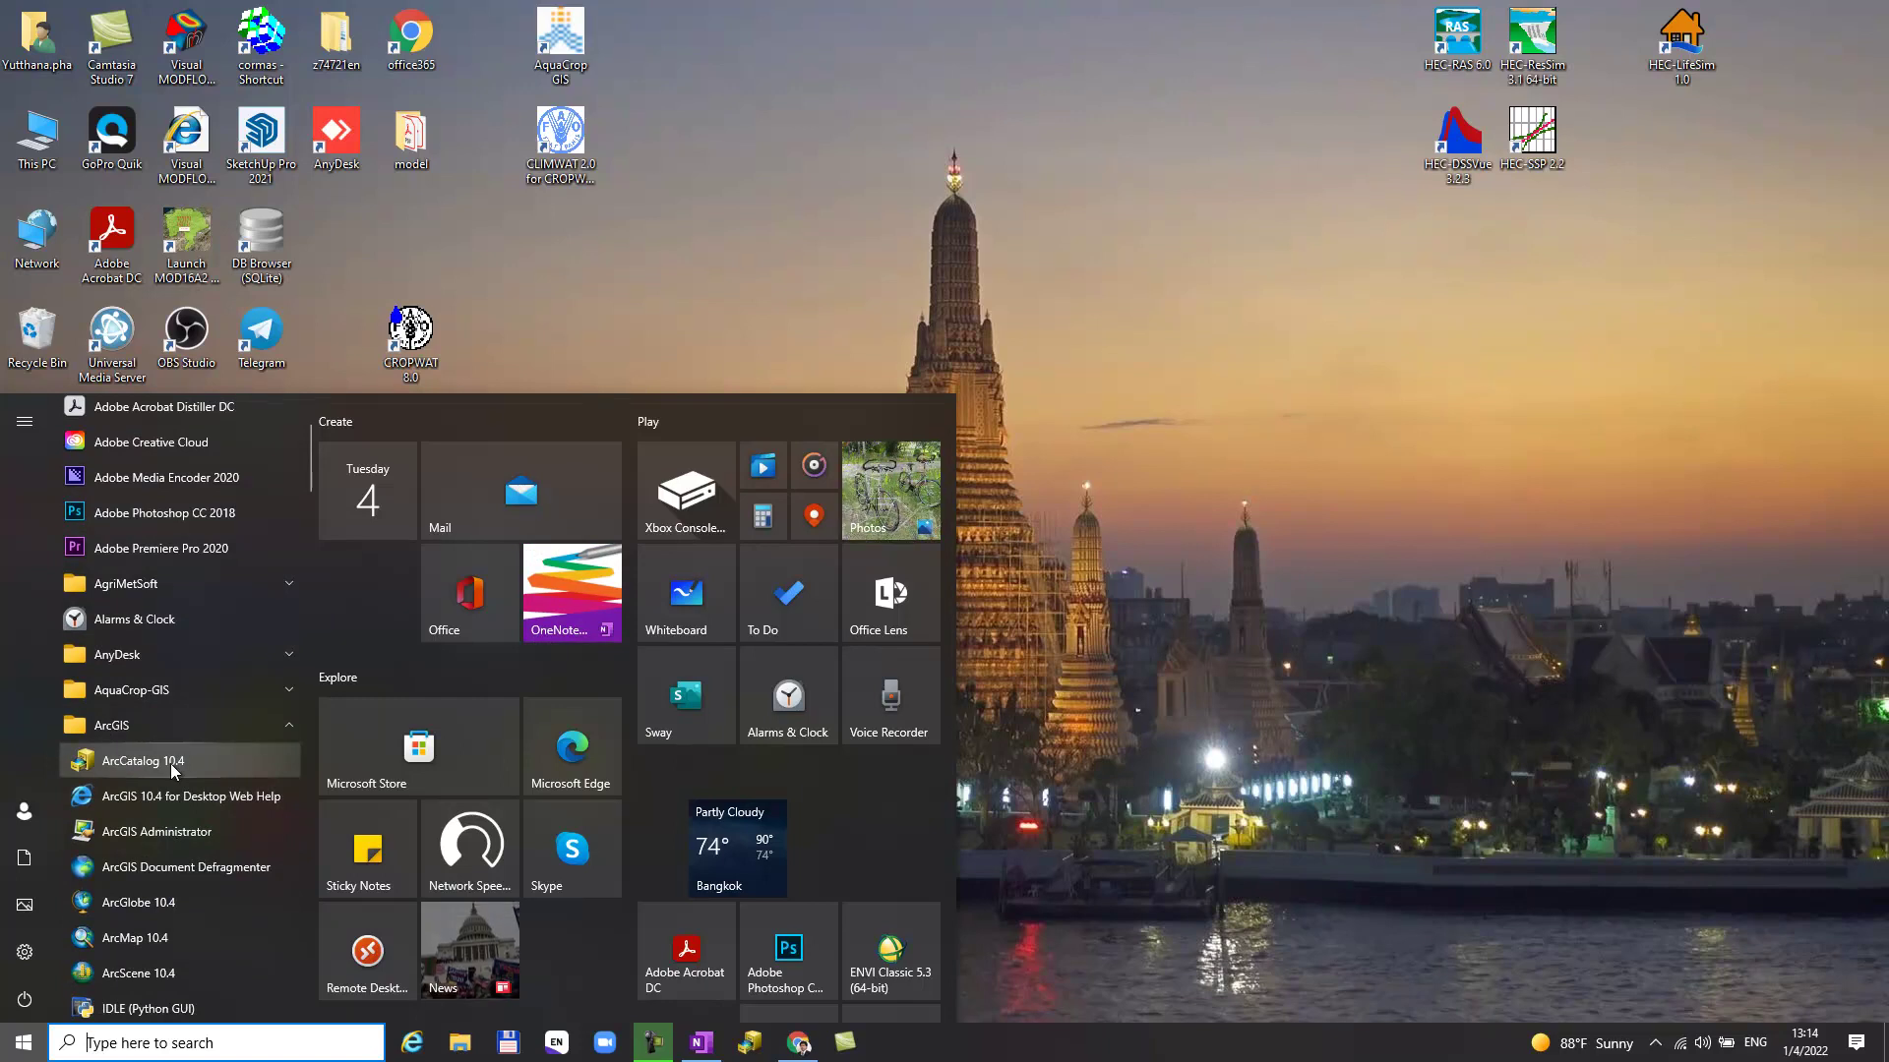
scroll(169, 764, "down", 2)
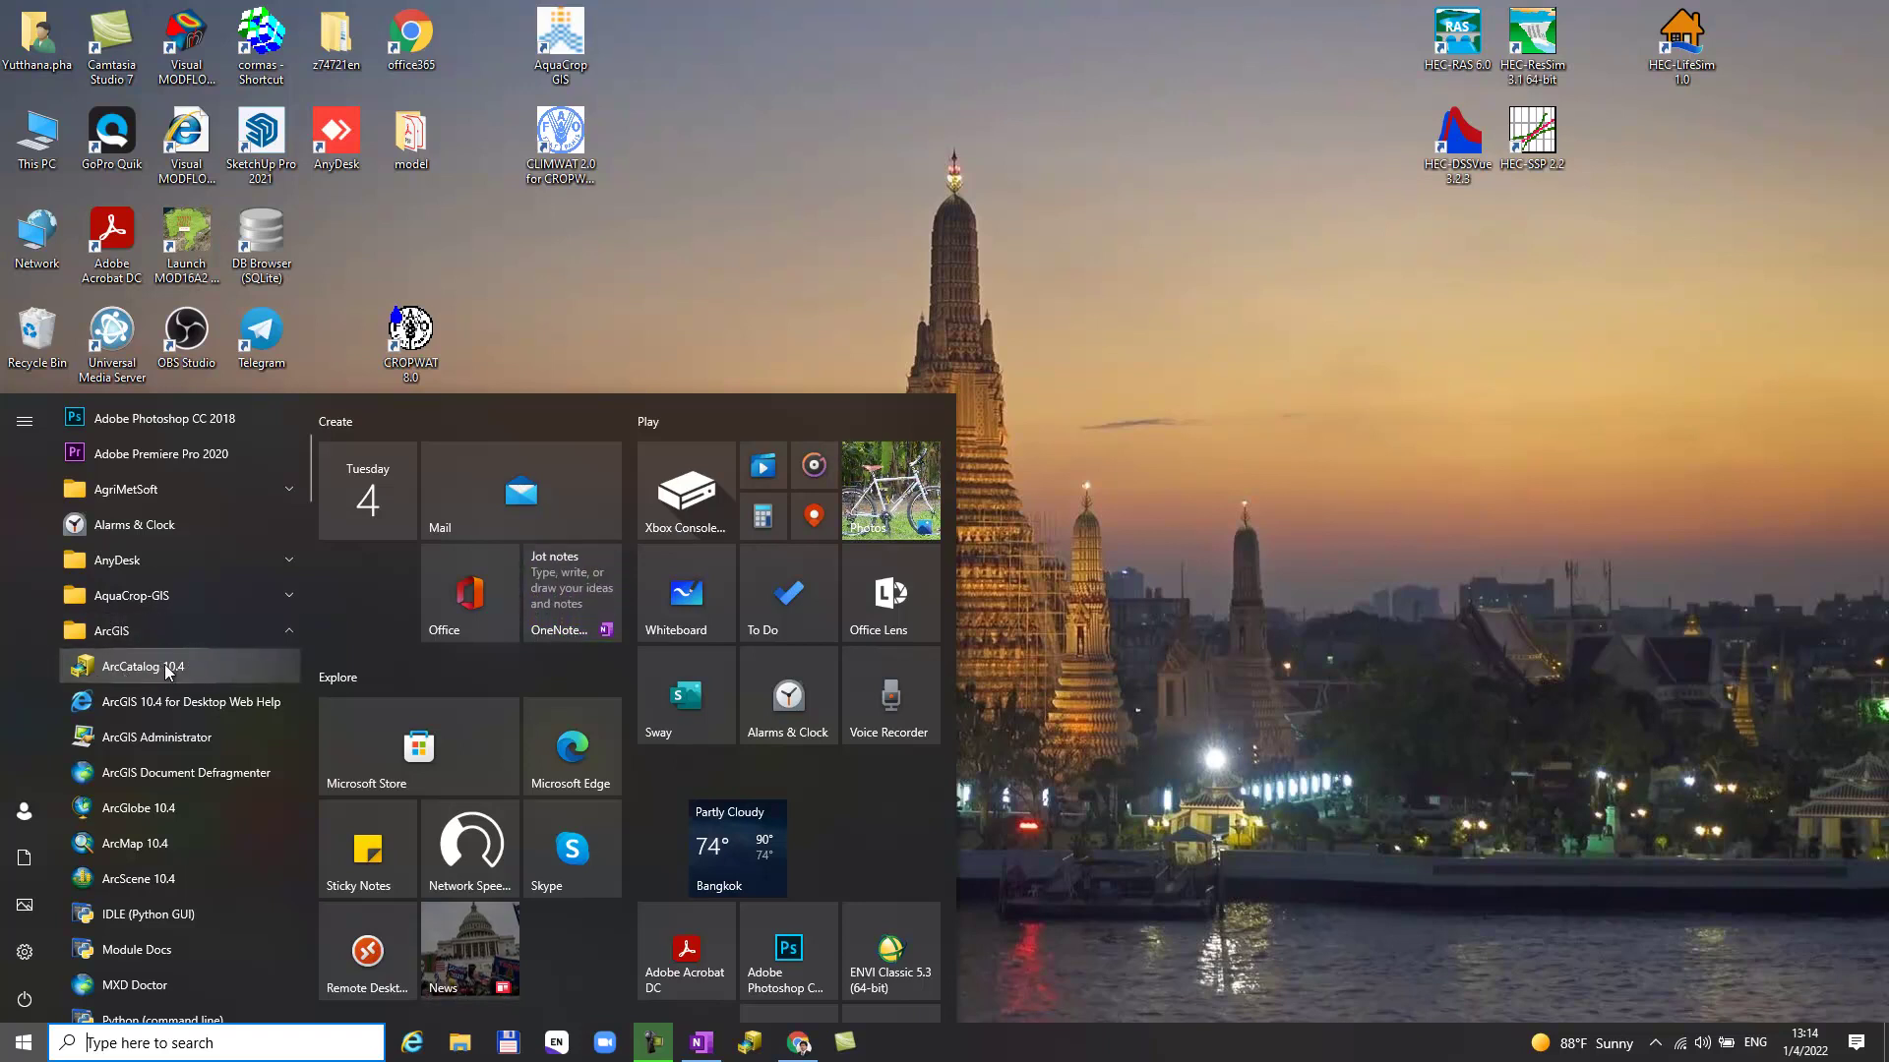
left_click(132, 667)
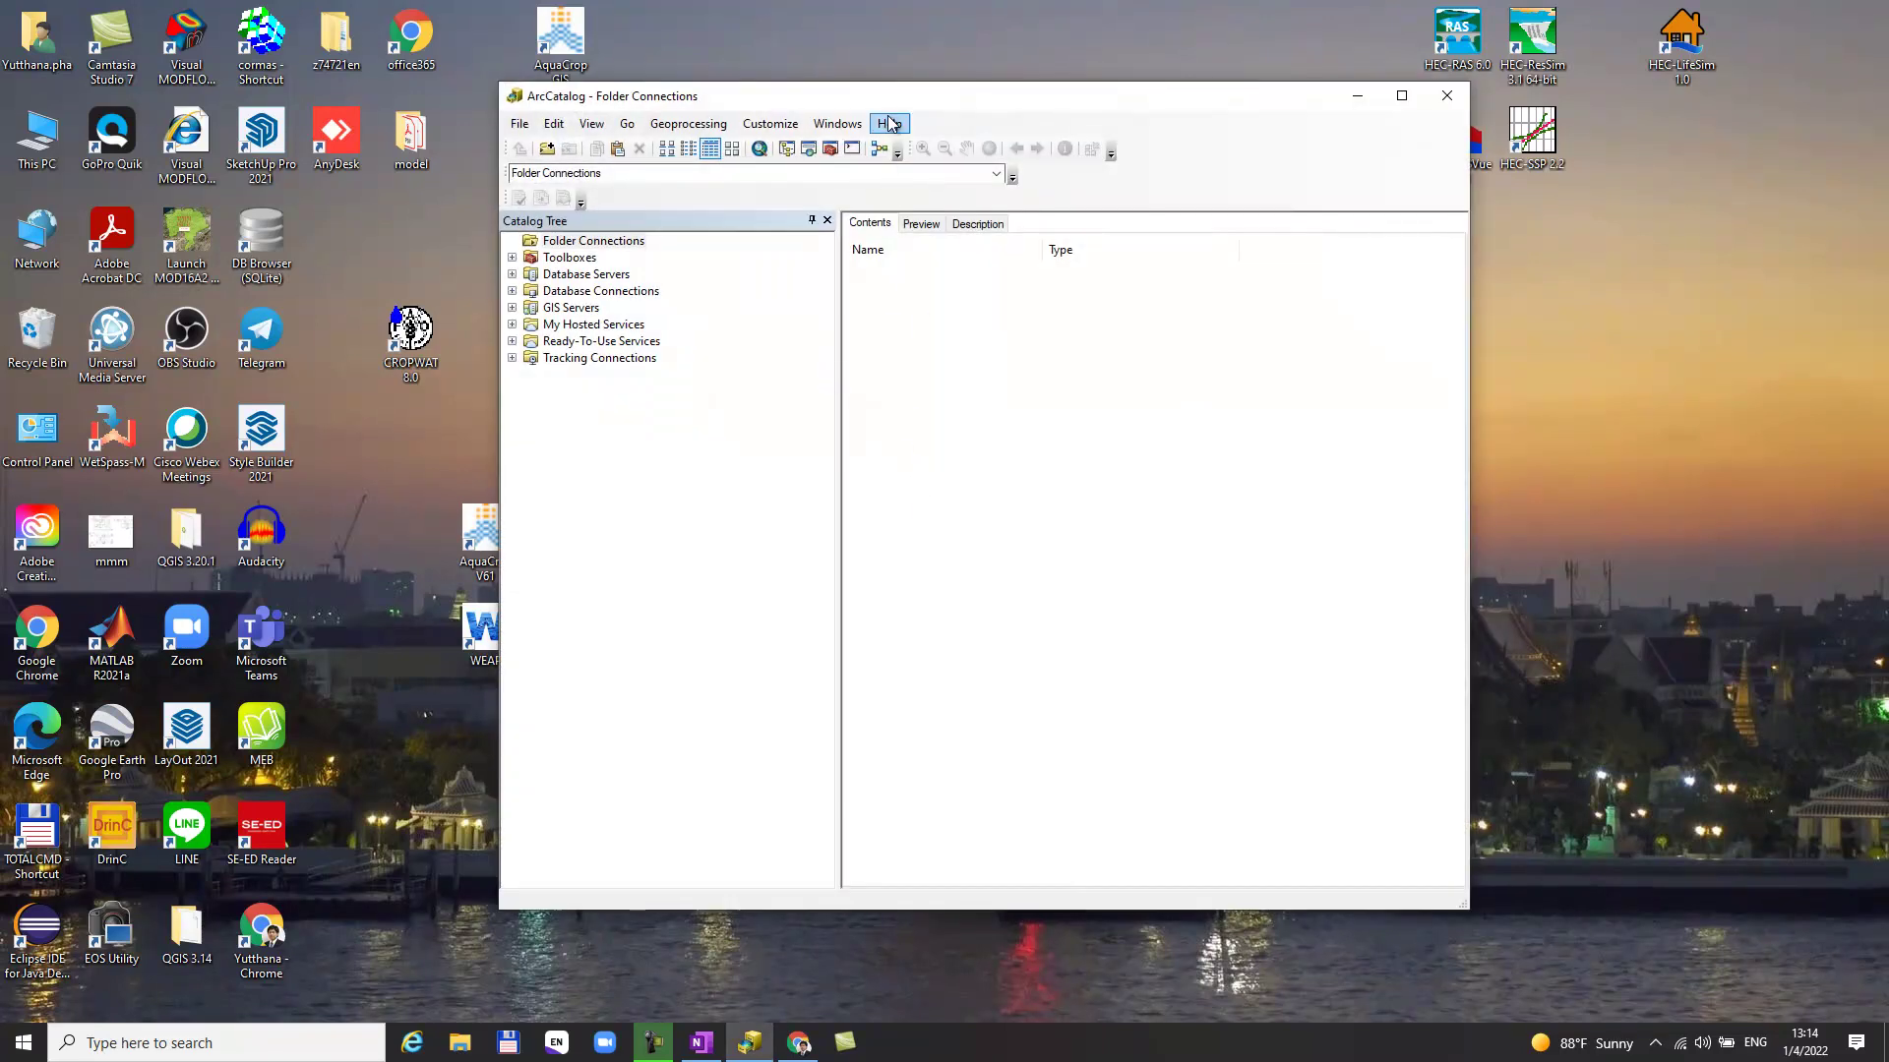
left_click_drag(893, 91, 626, 100)
left_click_drag(791, 105, 889, 102)
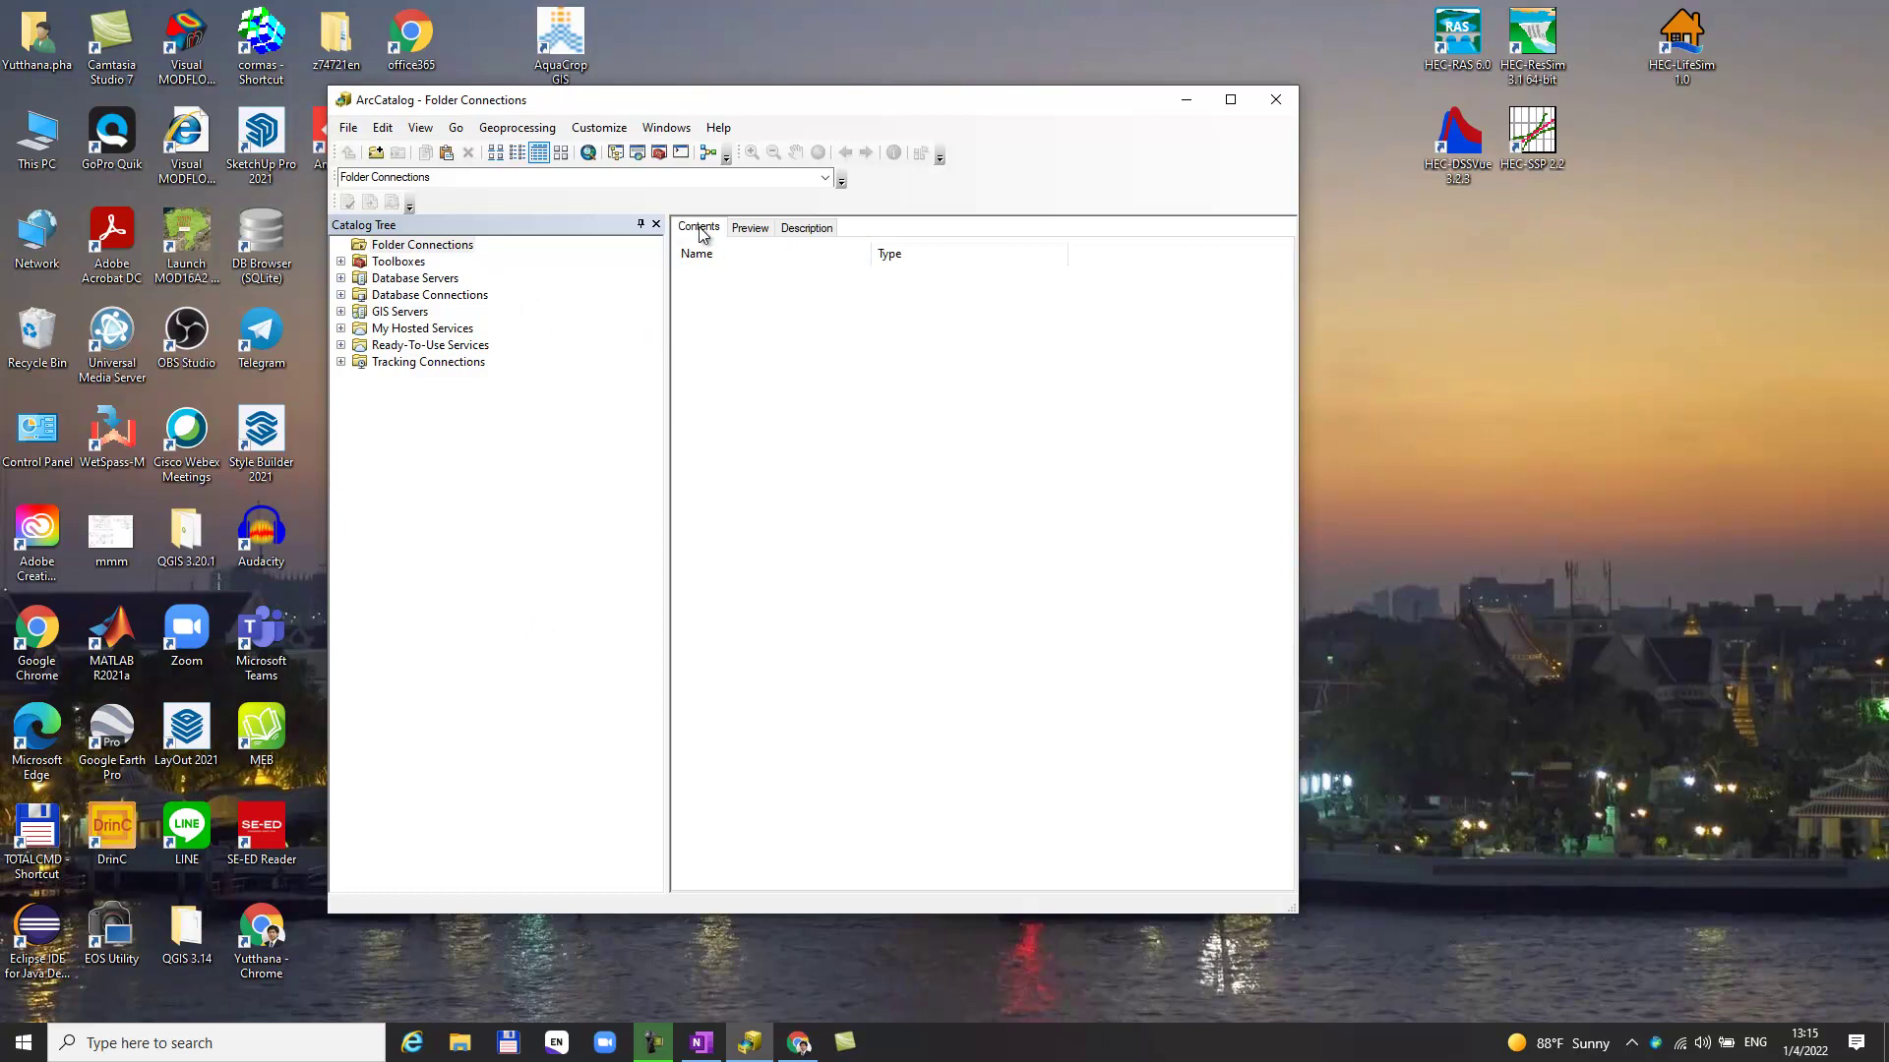
Look through the Preview and Description views of the Folder Connections entry and return to its Contents view
left_click(749, 234)
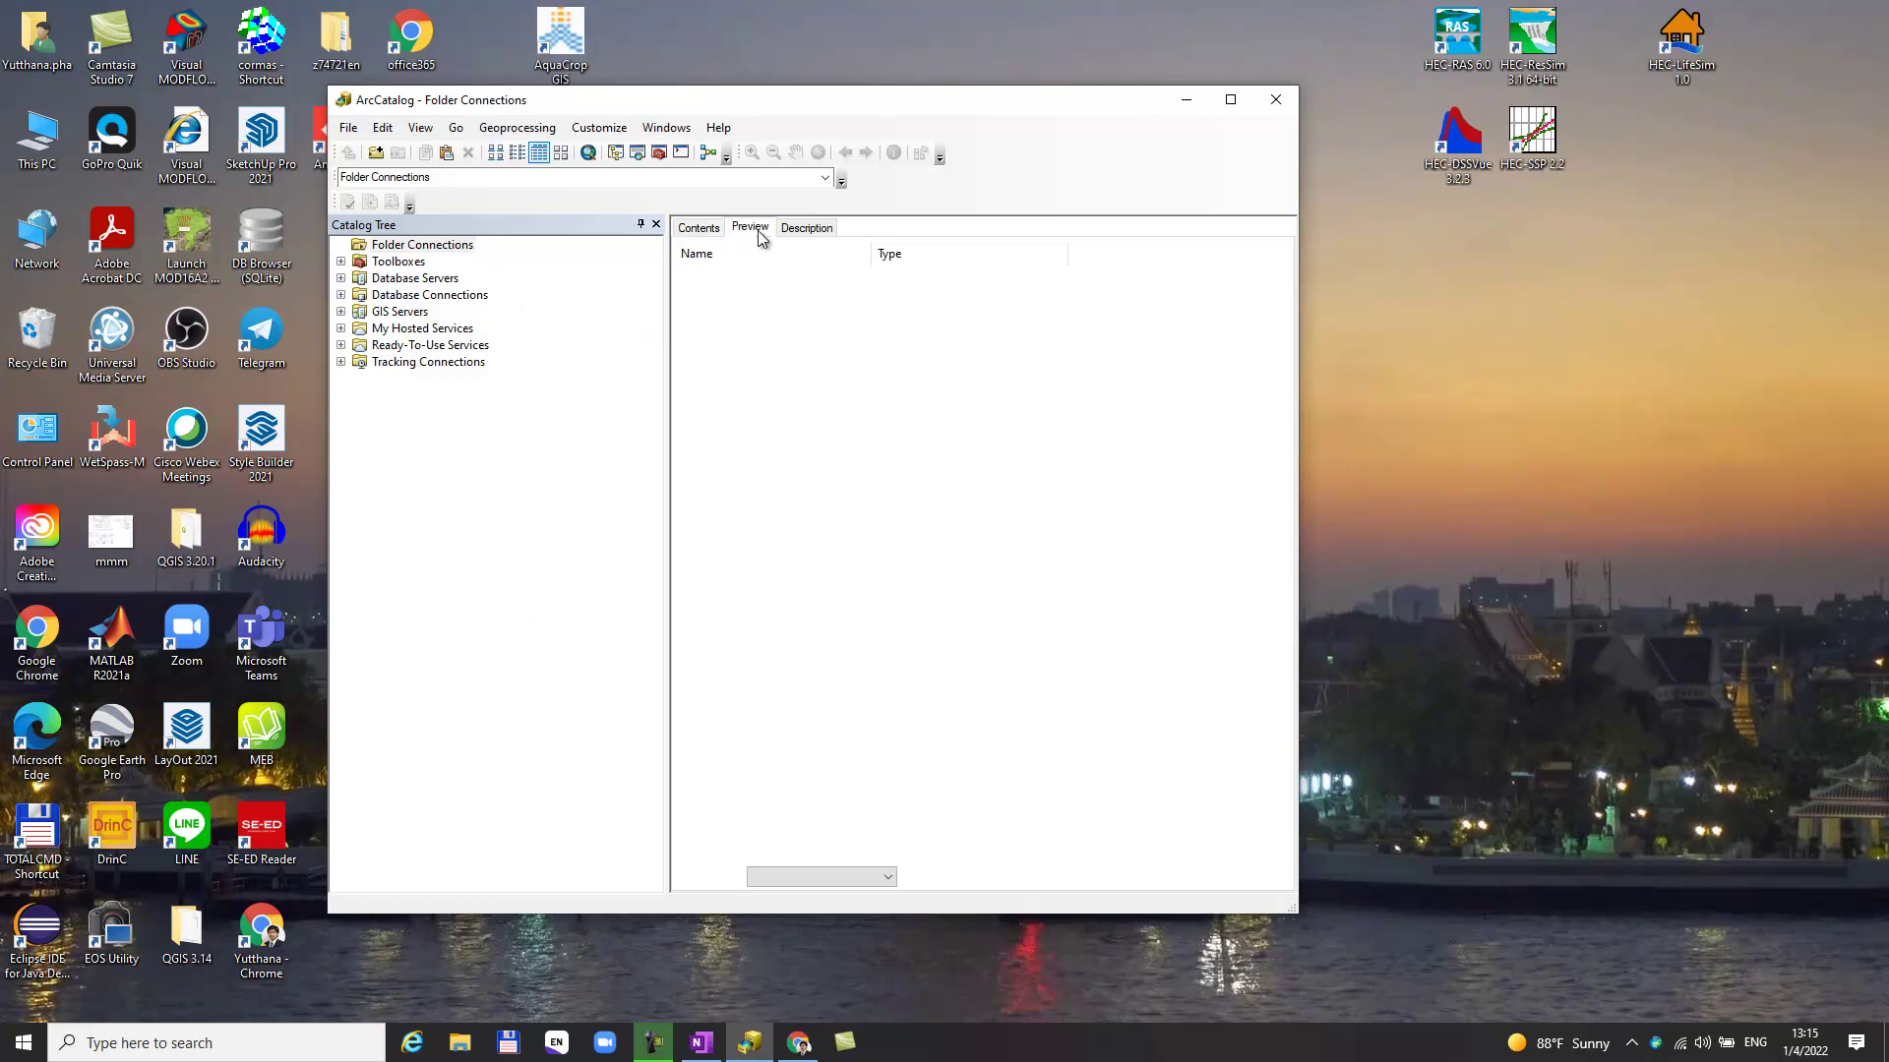
left_click(811, 234)
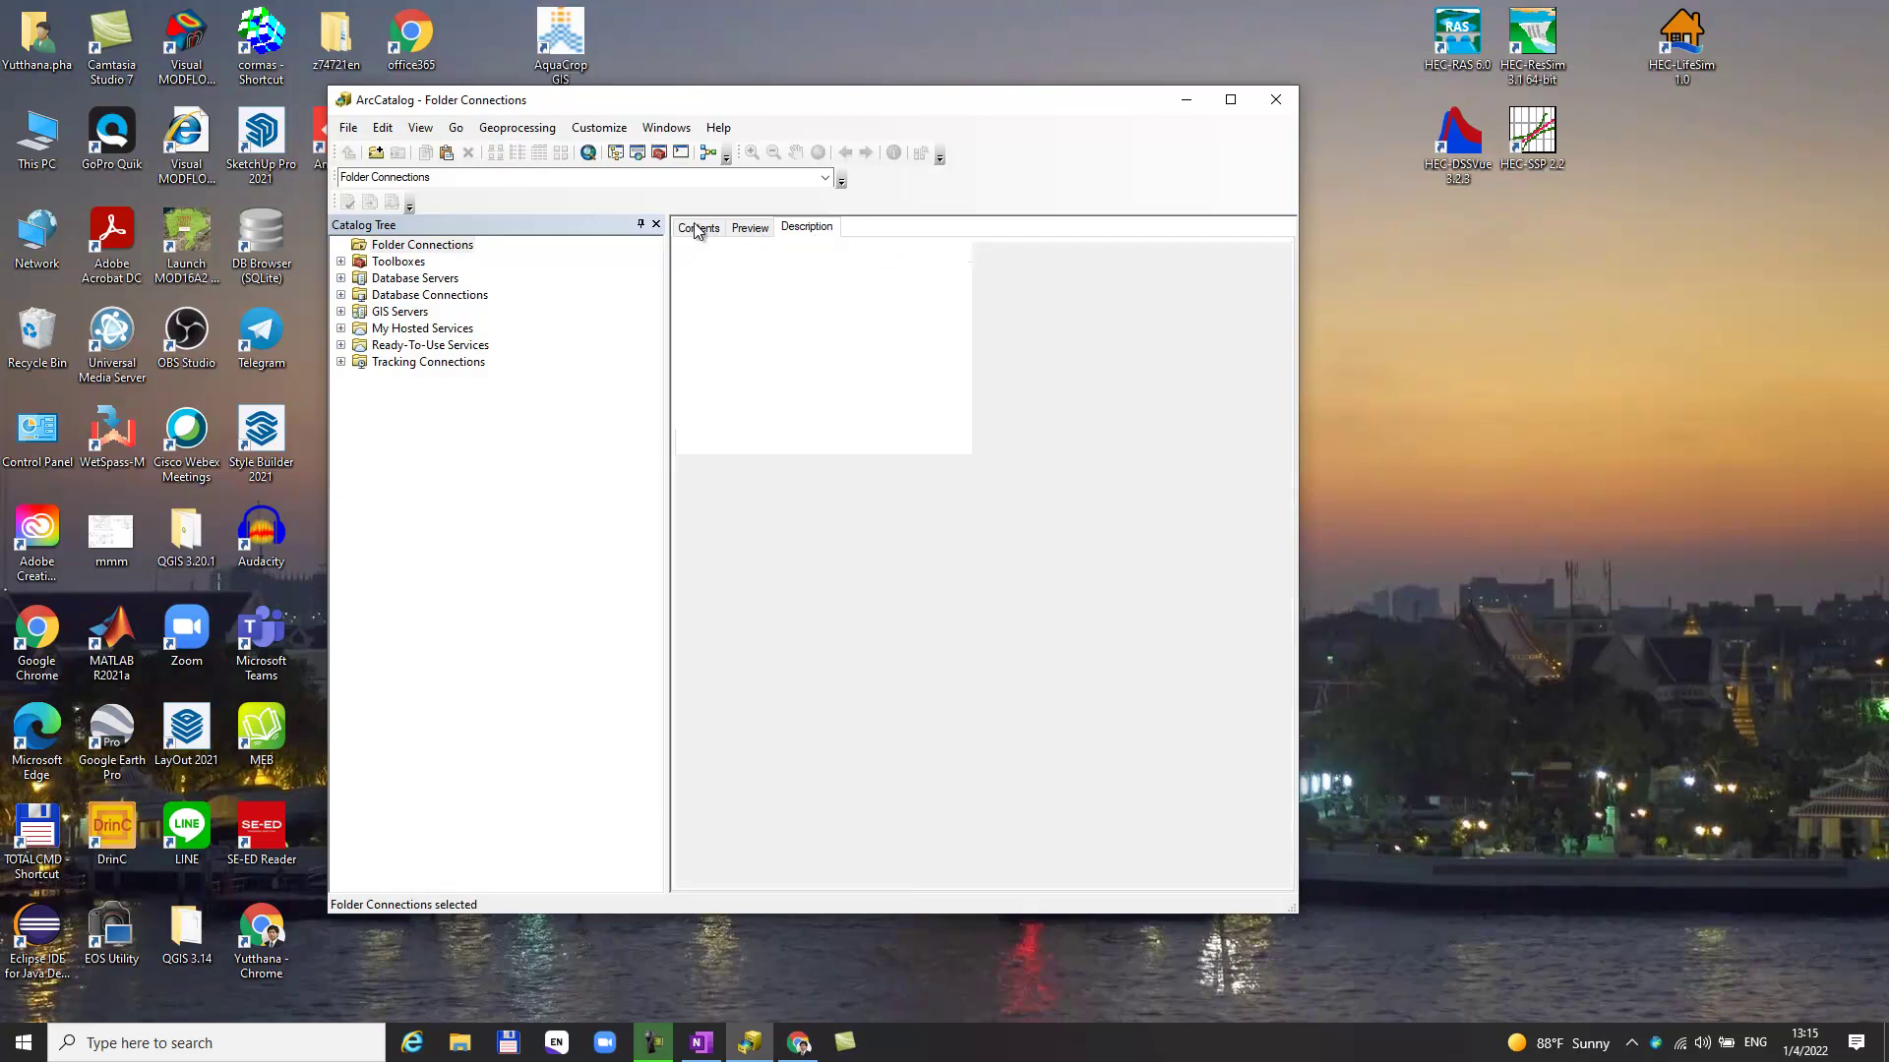
left_click(747, 230)
left_click(795, 231)
left_click(702, 228)
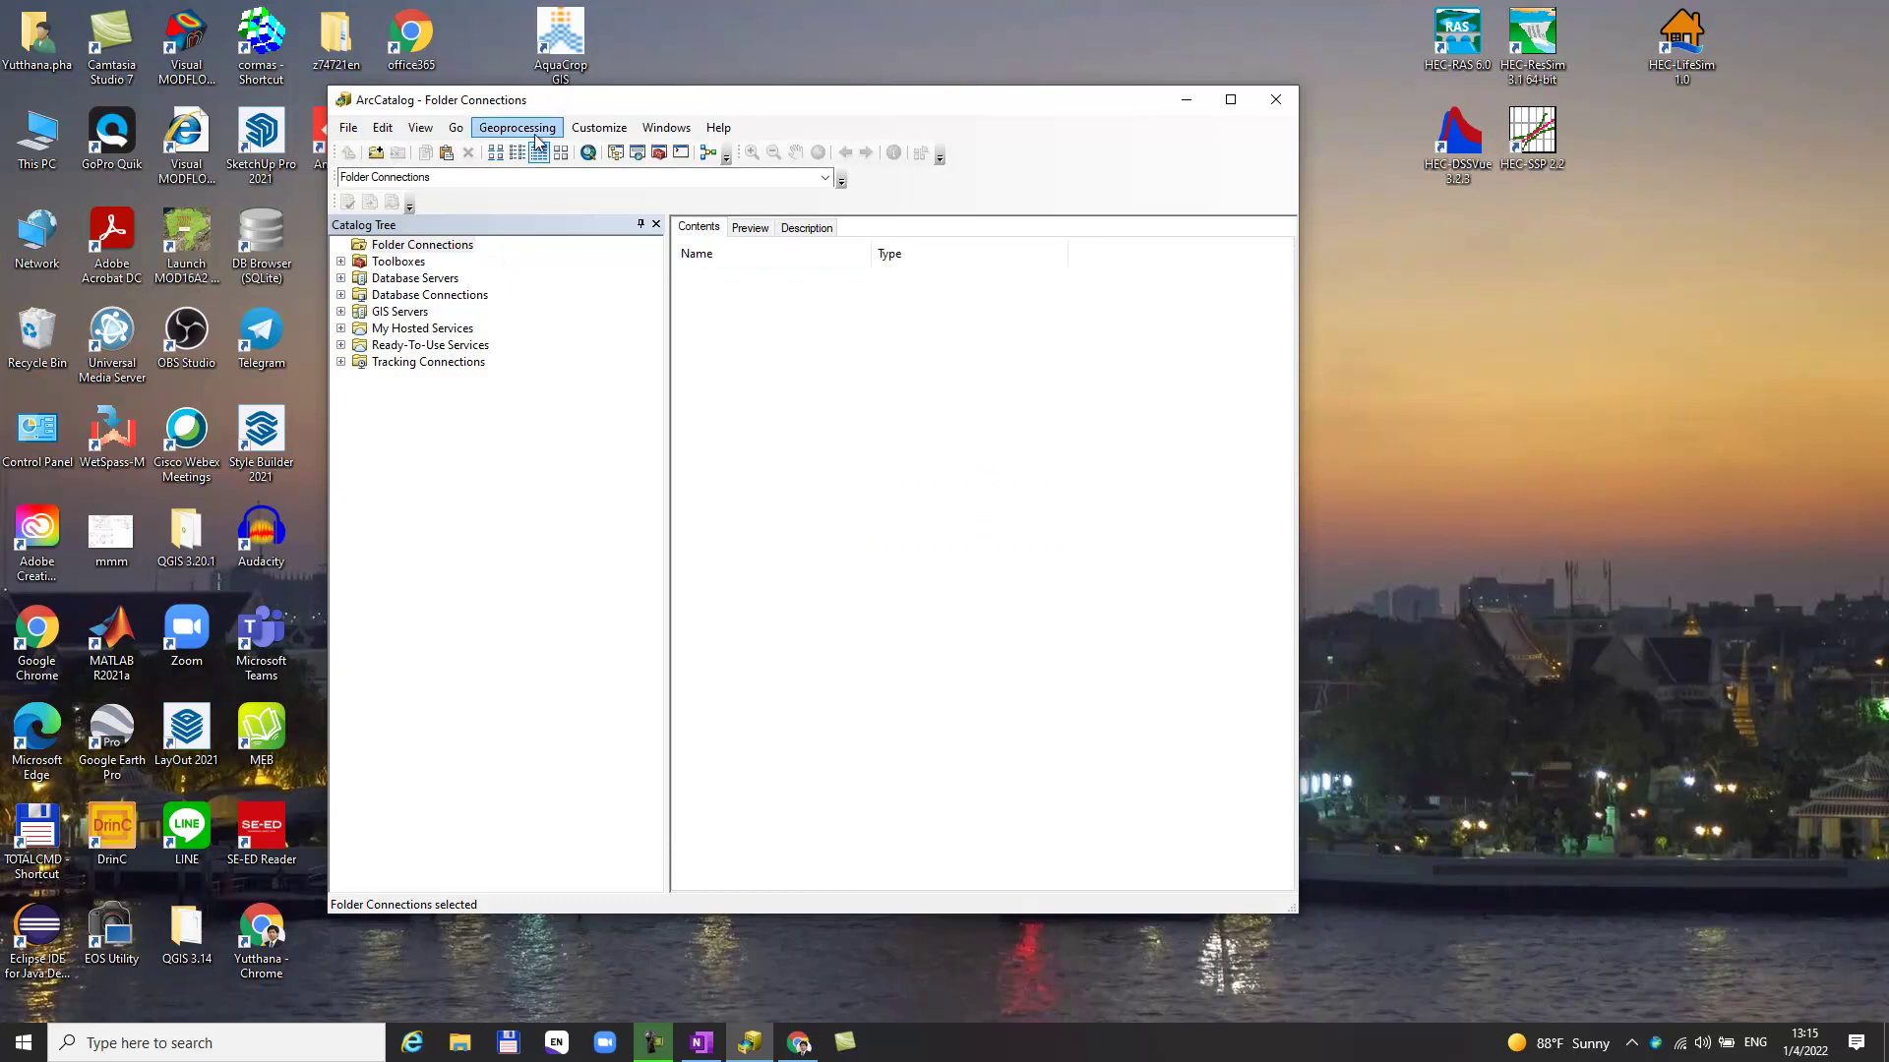
Review which ArcCatalog extensions are enabled, such as 3D Analyst and Spatial Analyst, and close the list
left_click_drag(817, 98, 998, 91)
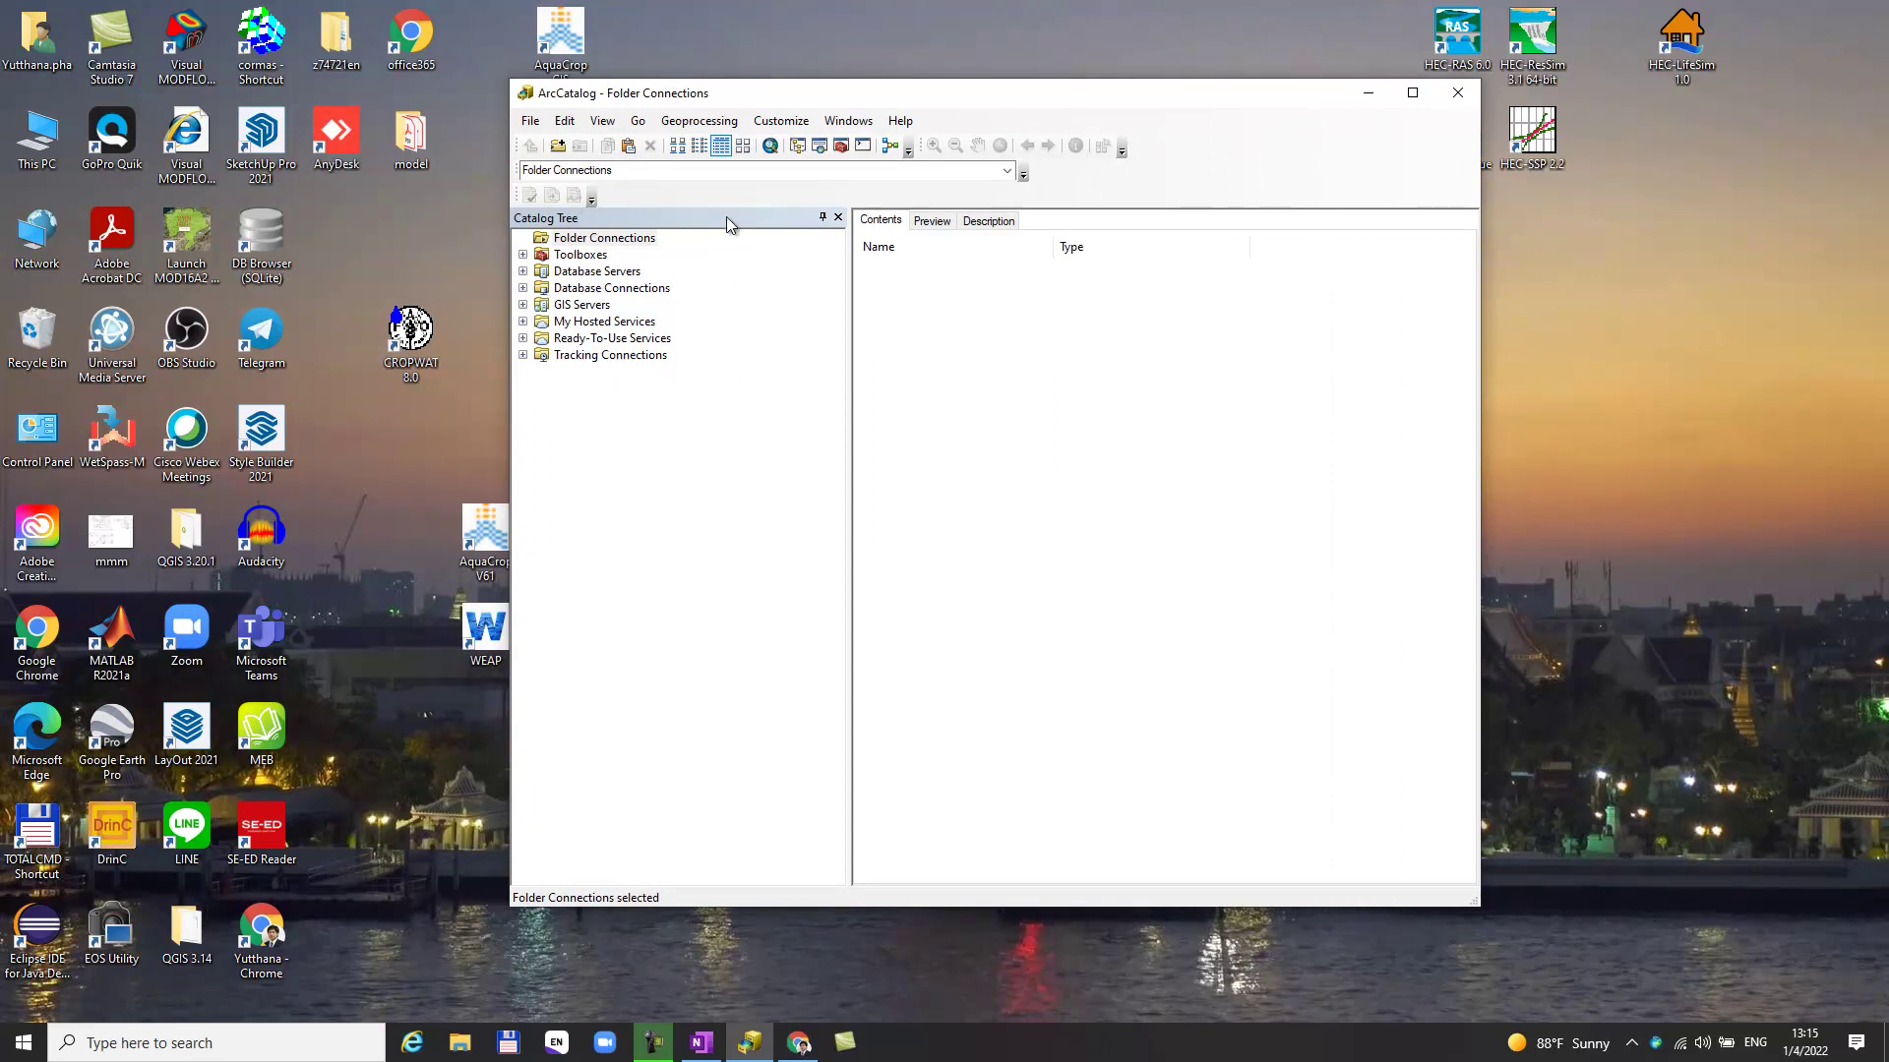
mouse_move(754, 97)
left_mouse_down()
mouse_move(753, 214)
mouse_move(763, 122)
left_mouse_up()
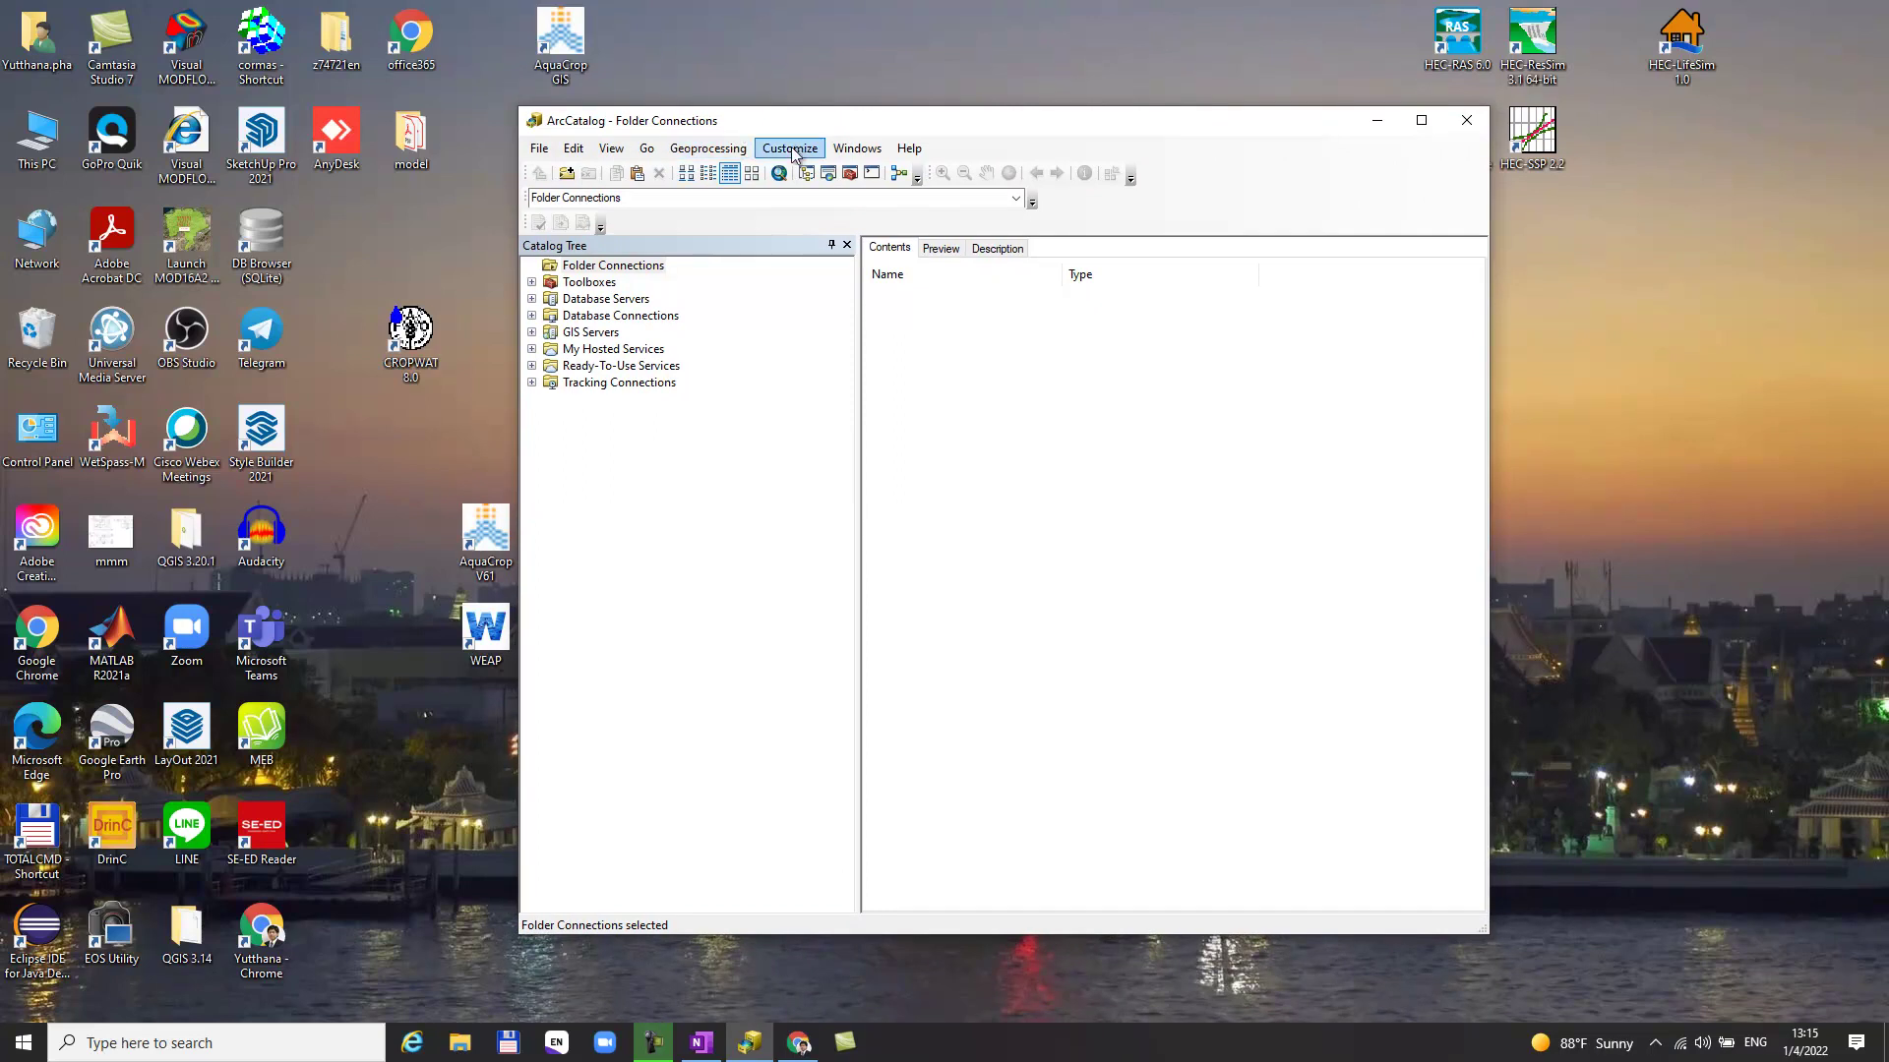
left_click(791, 147)
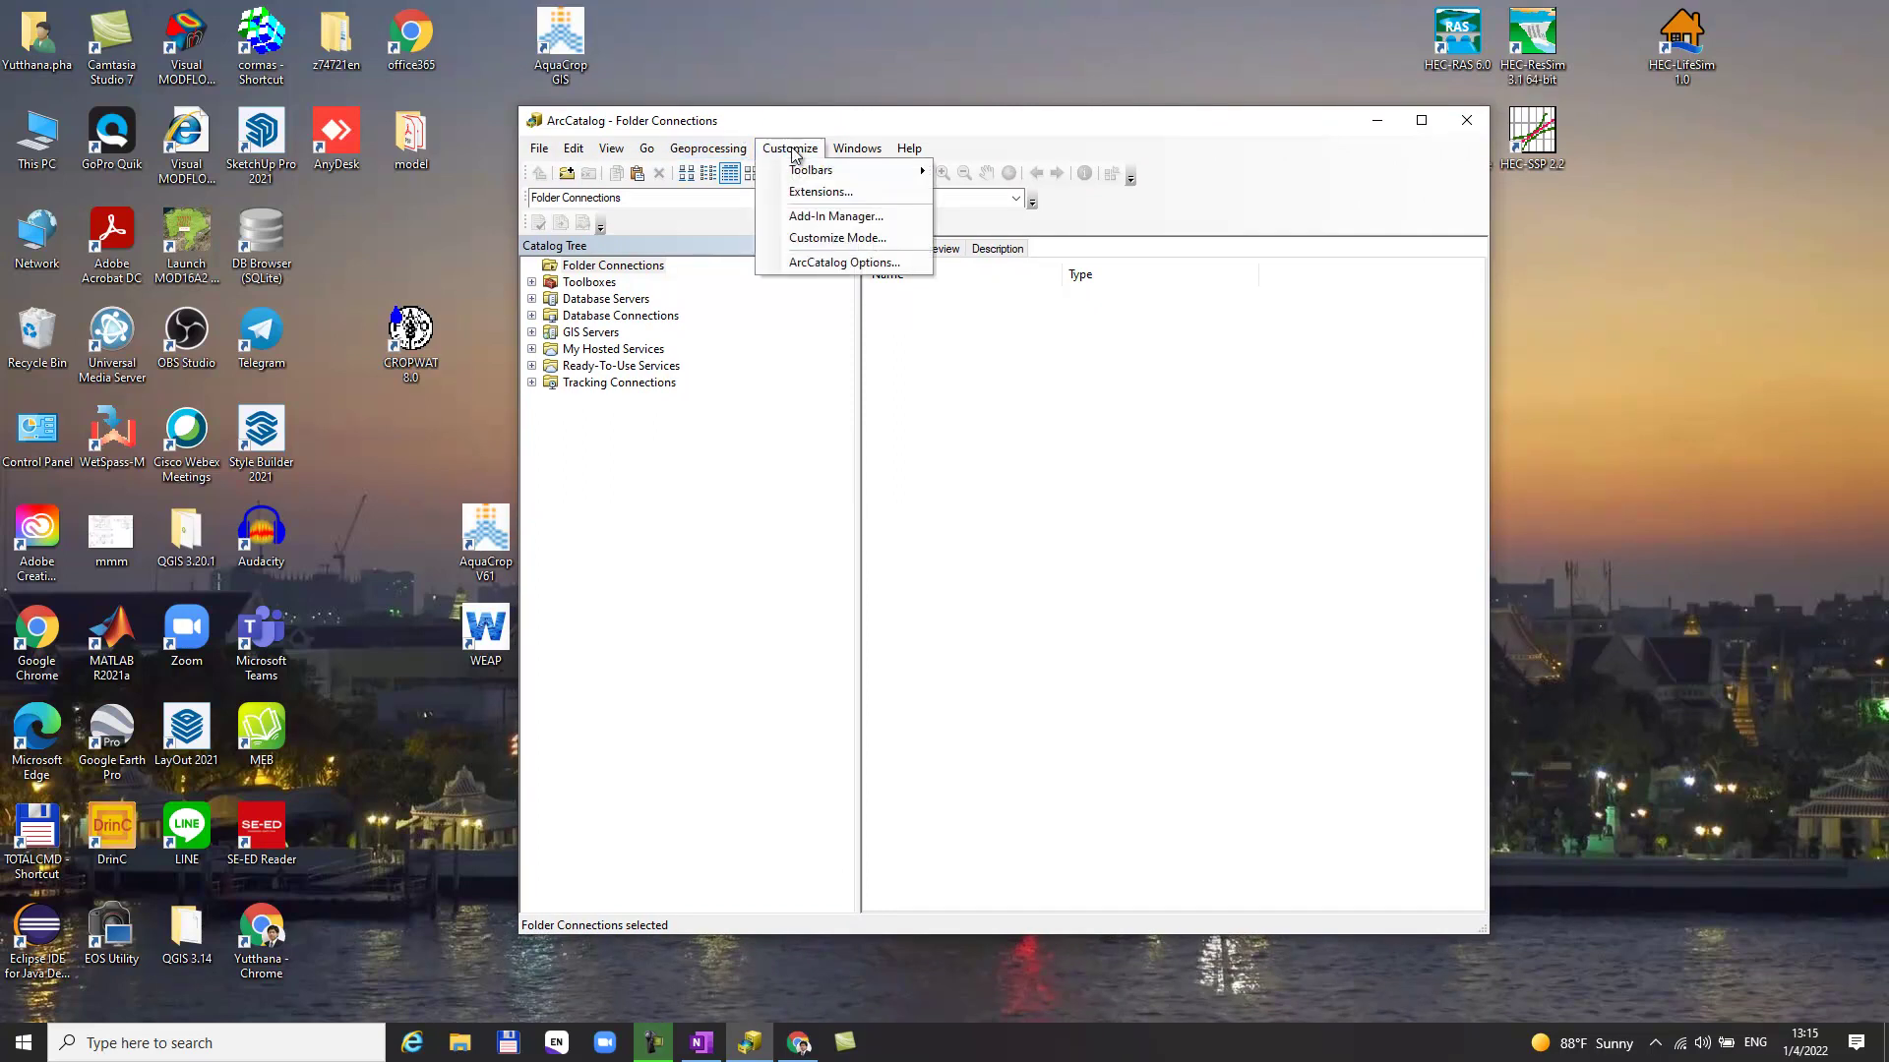
left_click(850, 193)
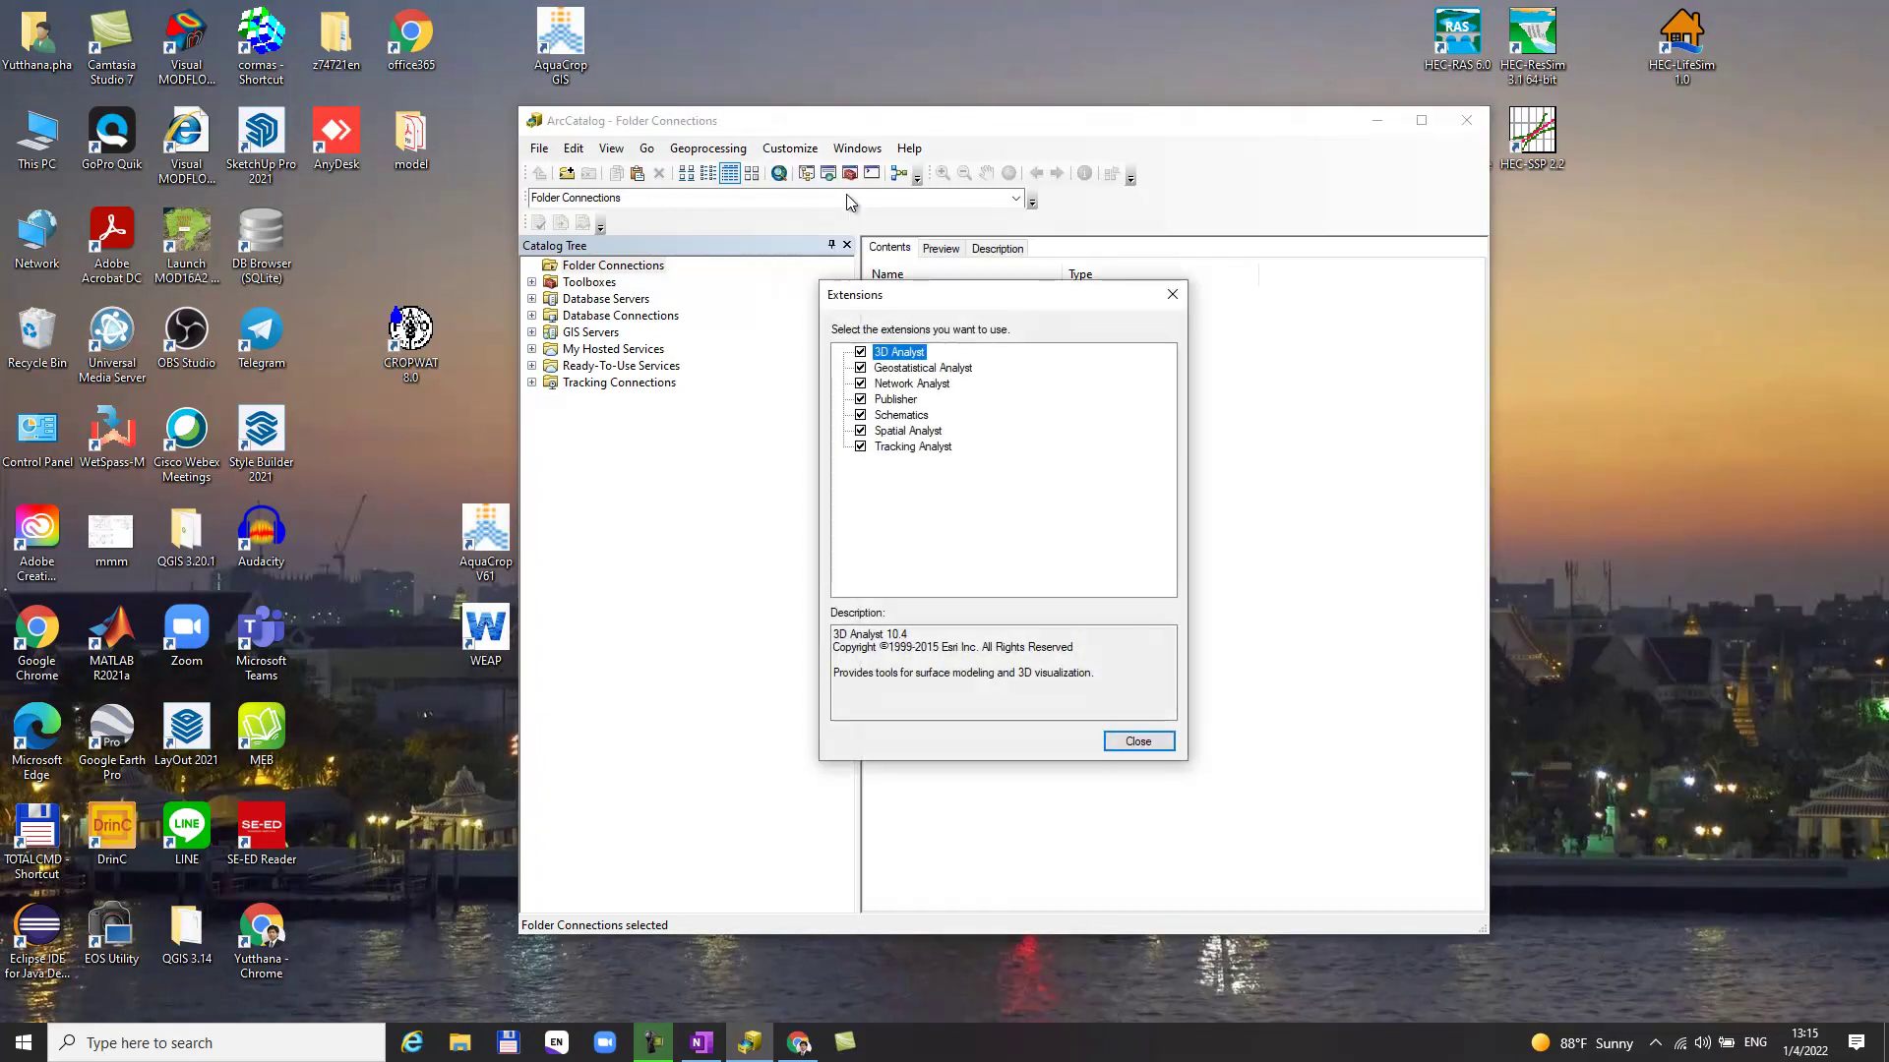
left_click_drag(928, 293, 987, 323)
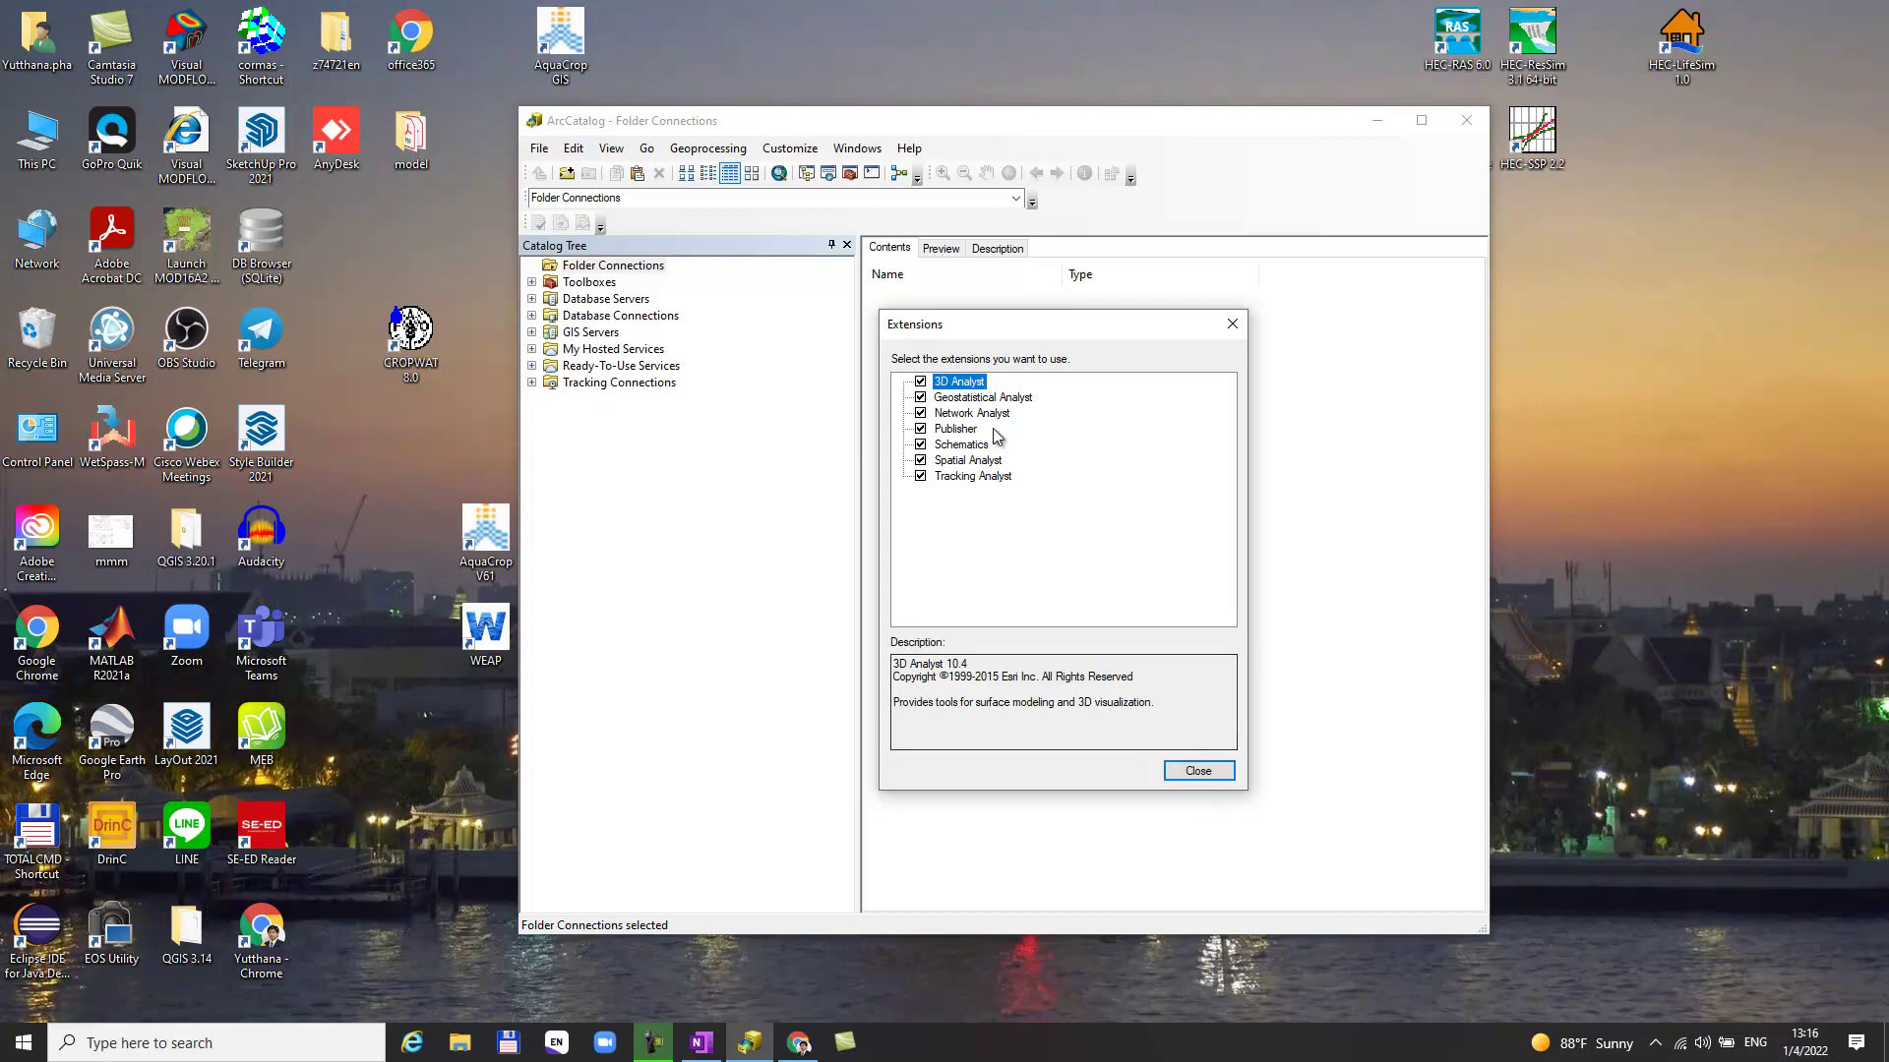
left_click(1198, 770)
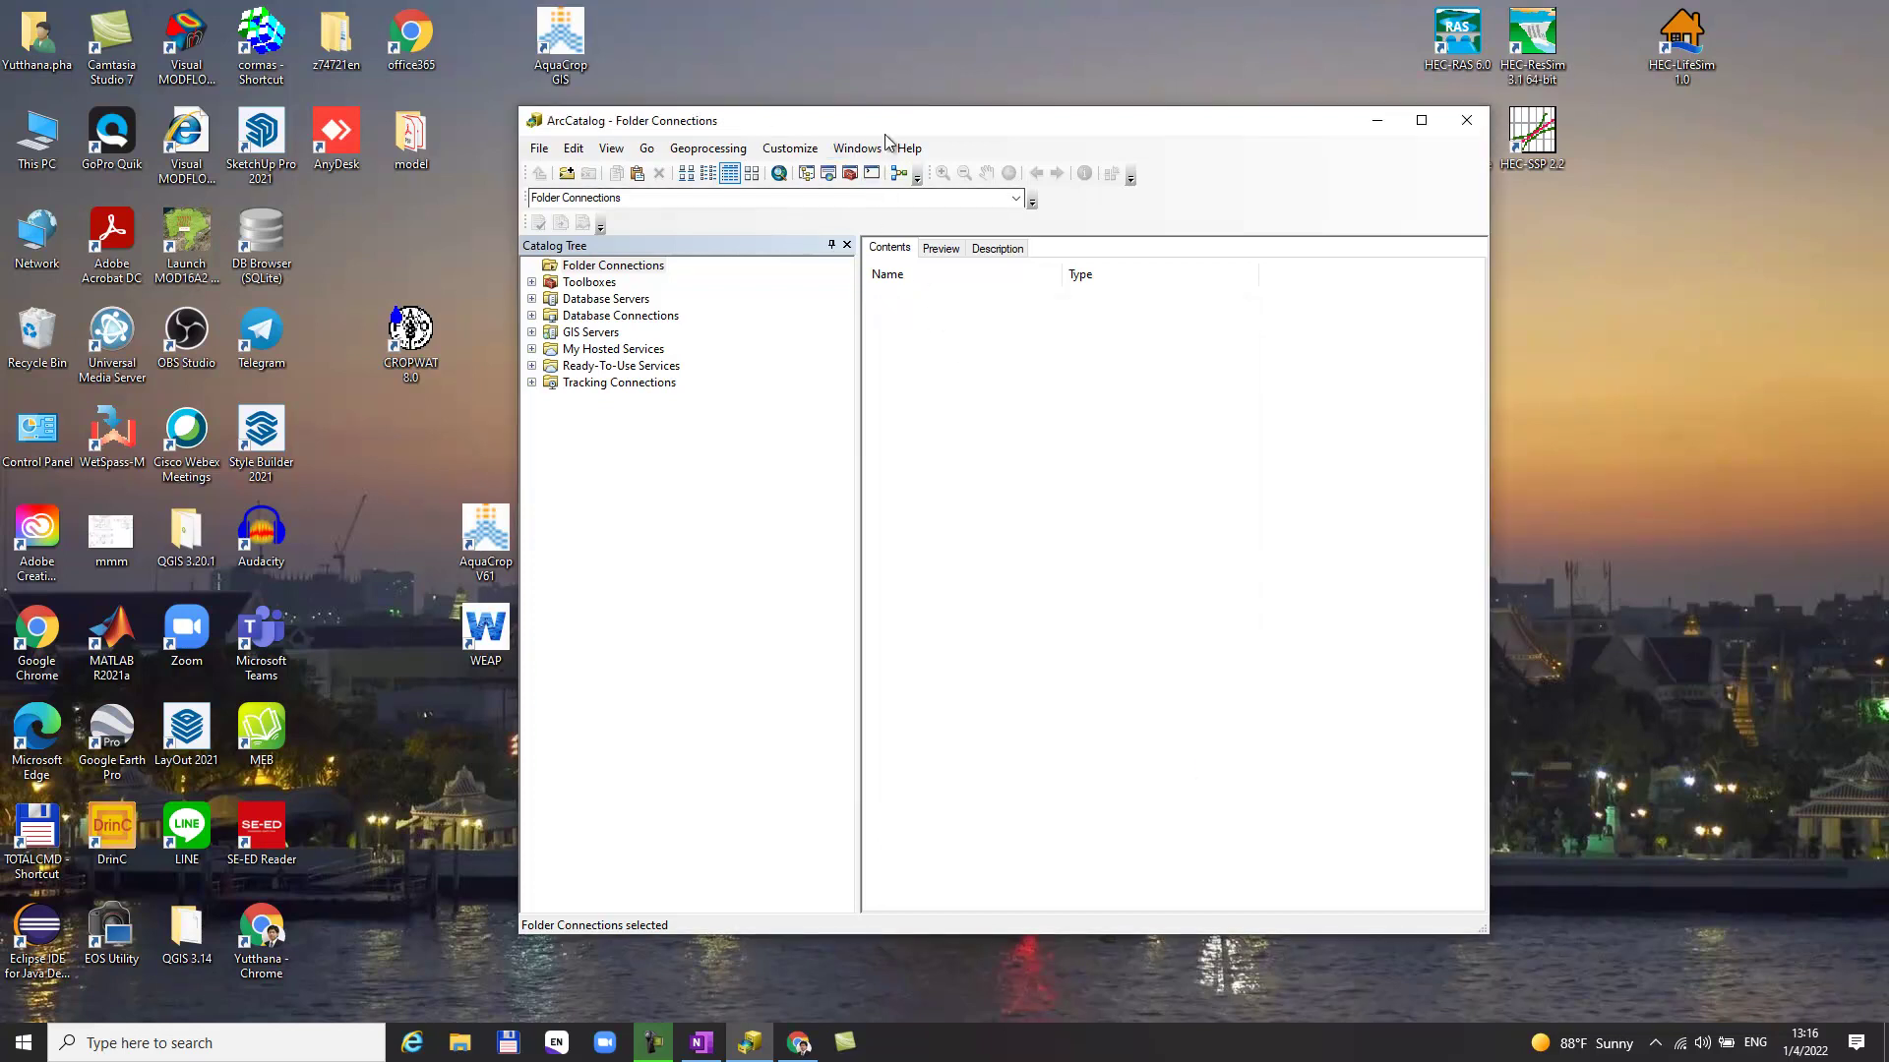
Start a new folder connection and browse to the kaed_349 folder on the DATA (D:) drive
left_click_drag(888, 124, 859, 68)
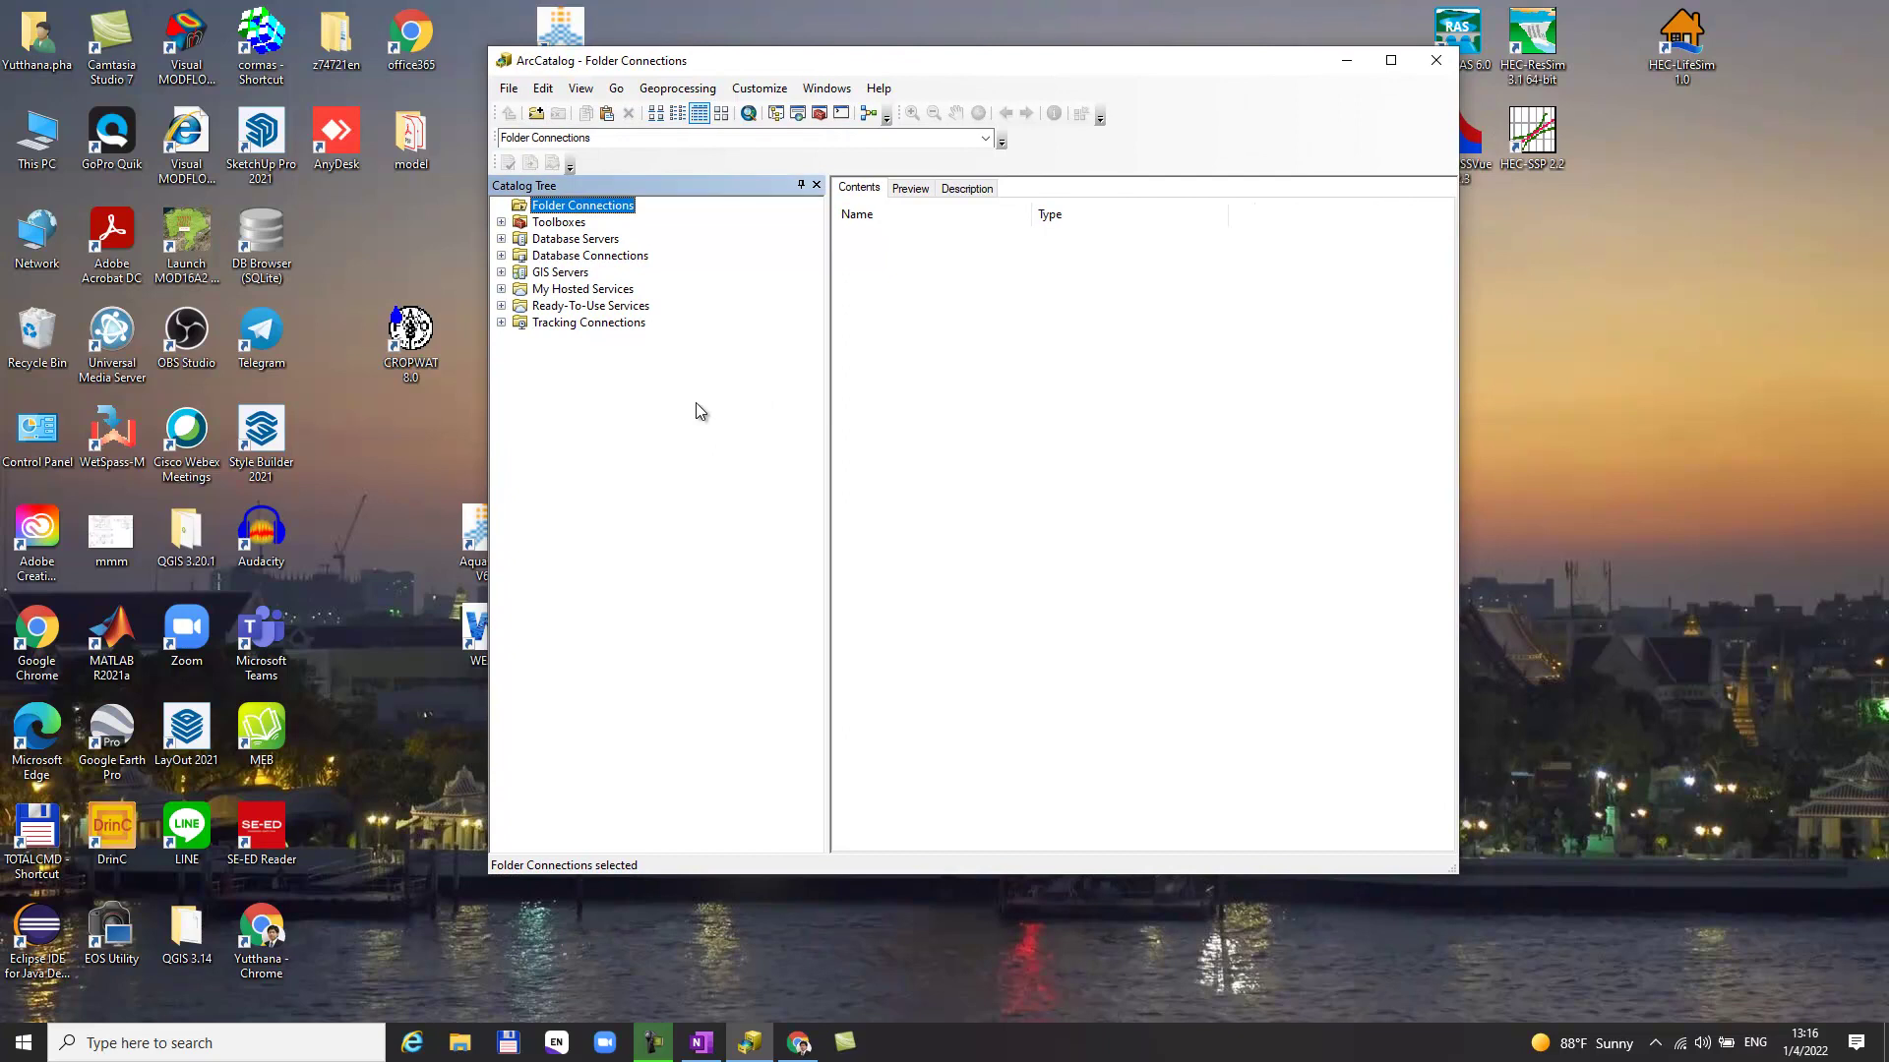
left_click_drag(801, 53, 905, 126)
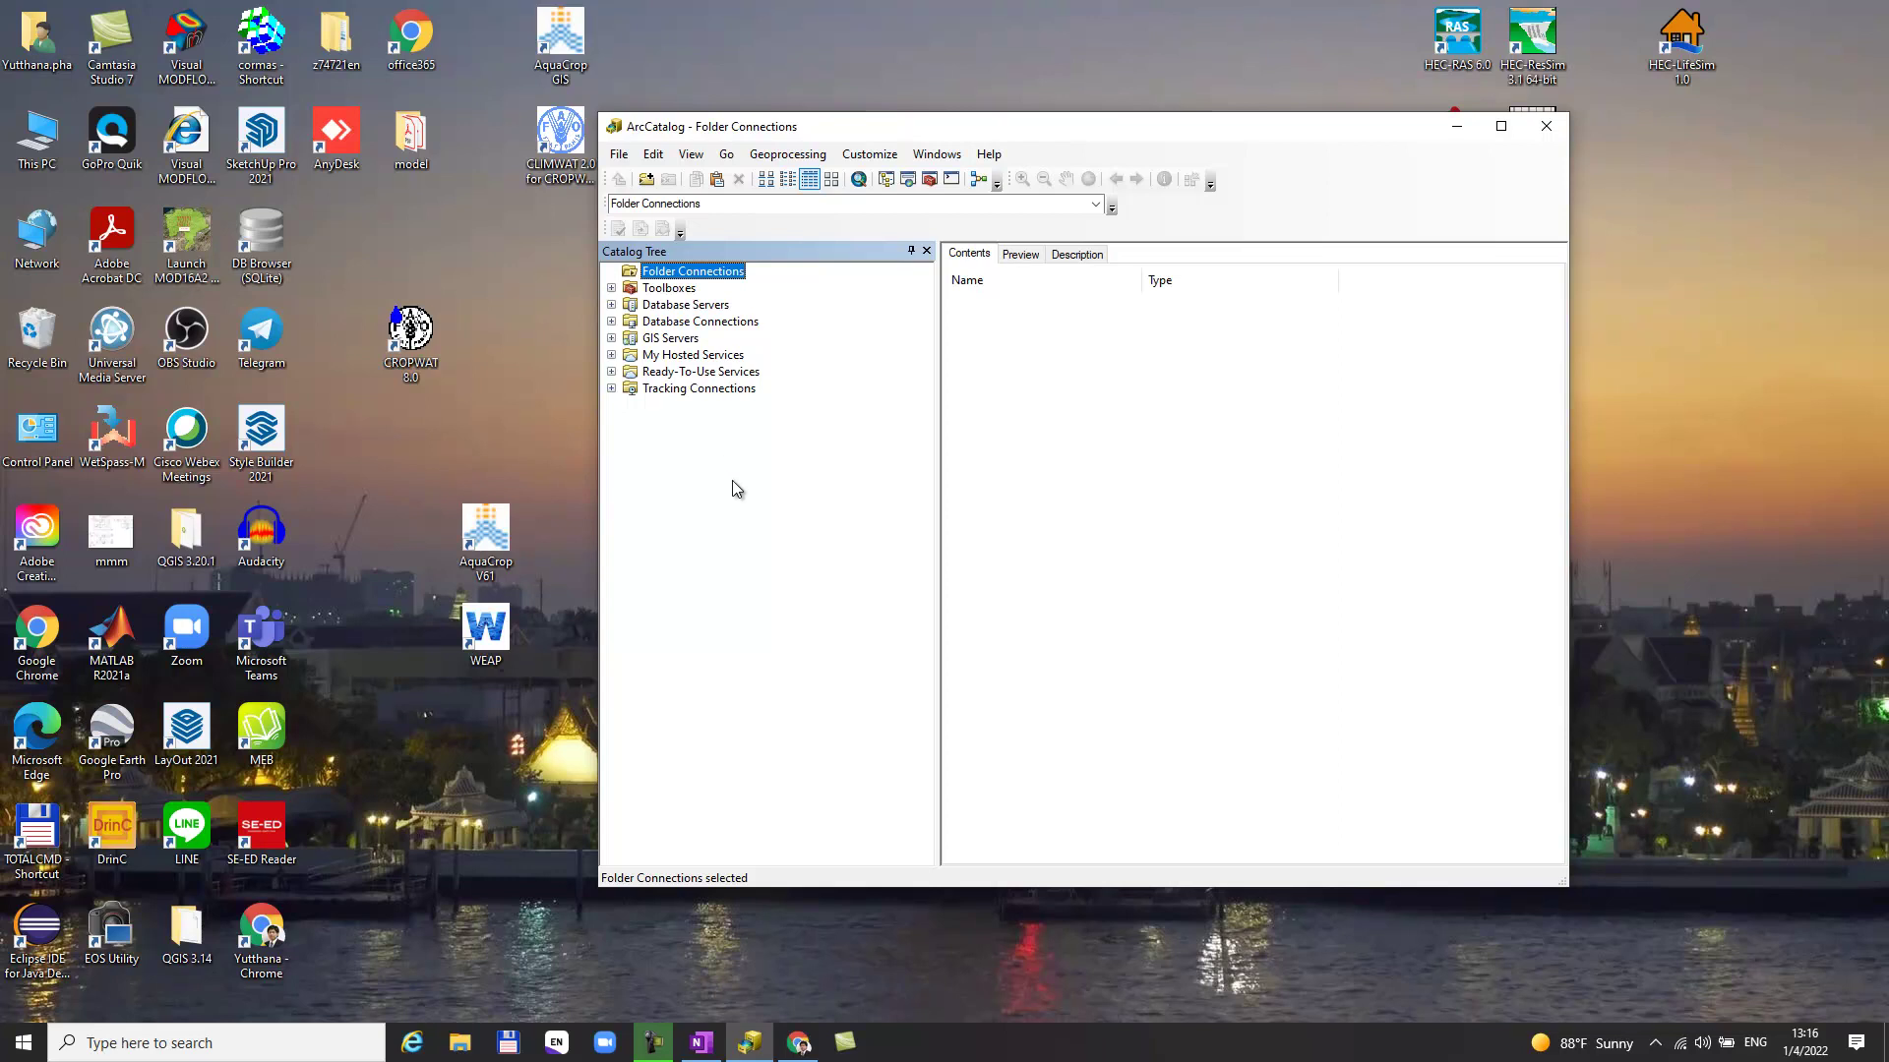
left_click(647, 183)
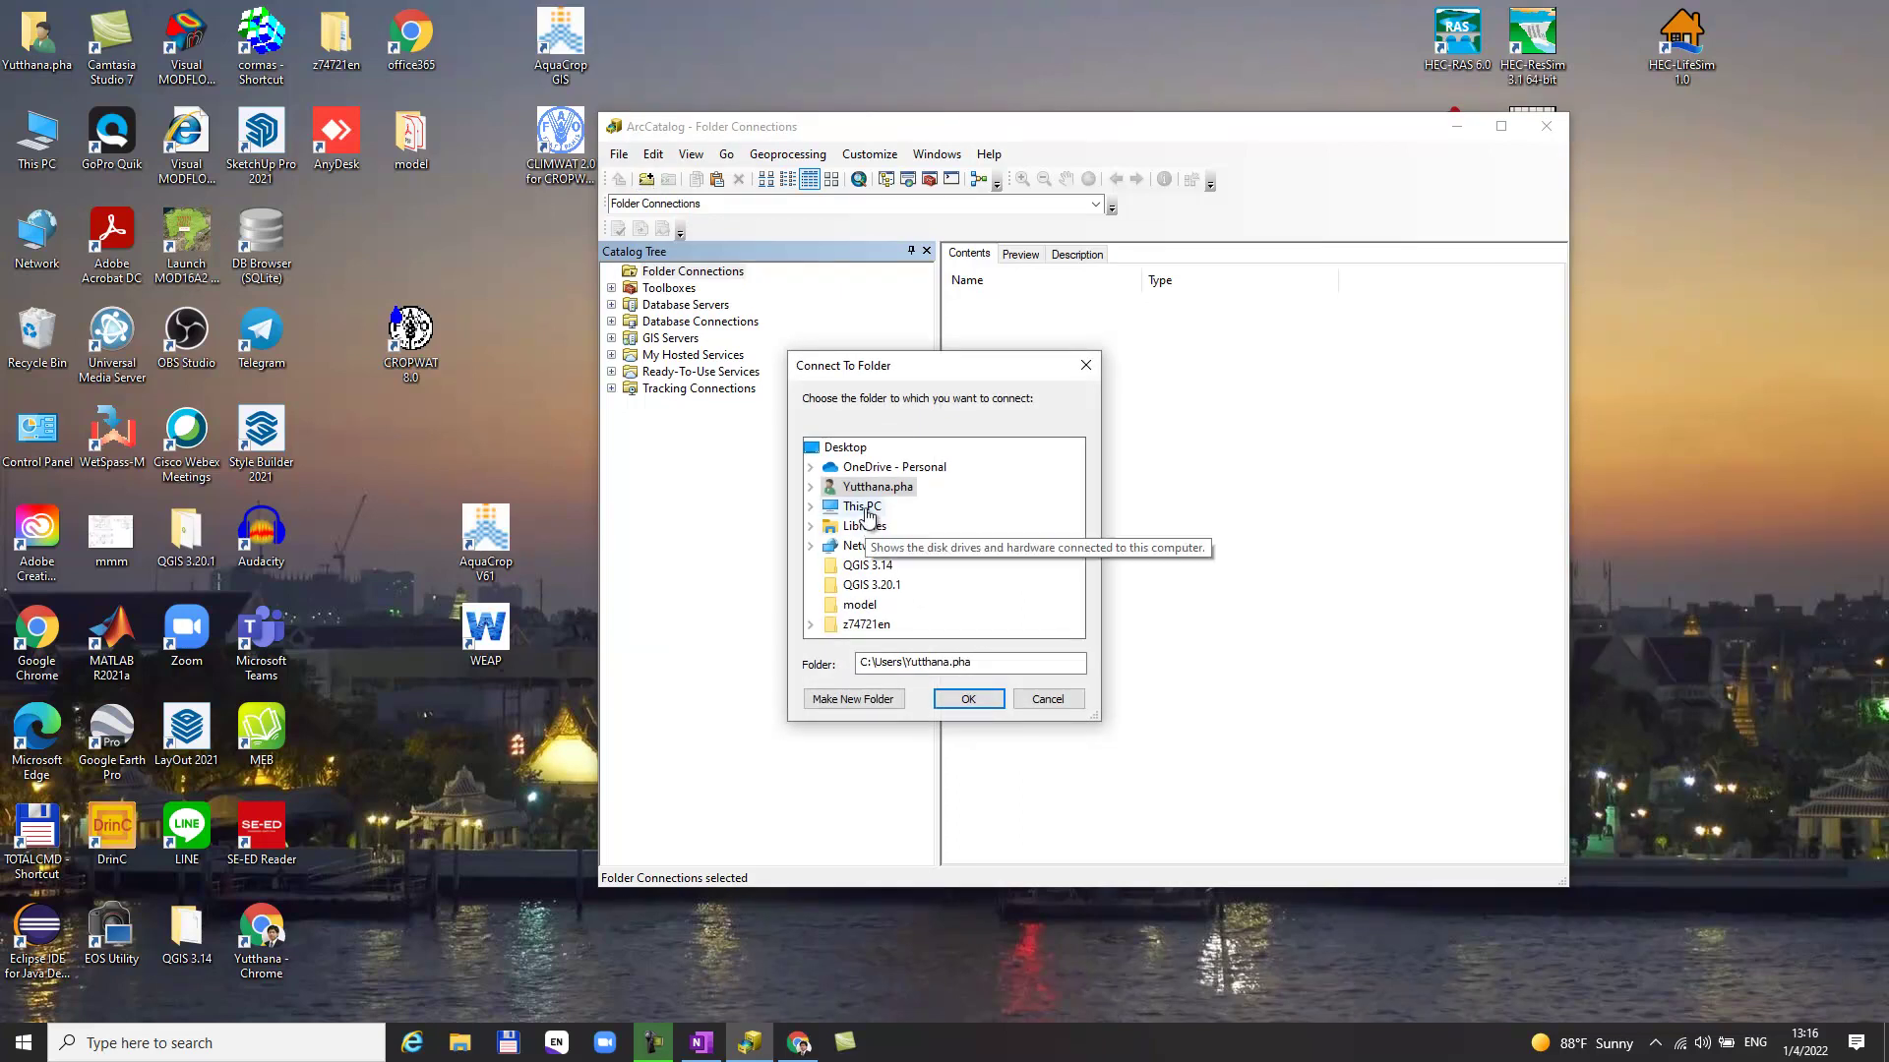
double_click(867, 514)
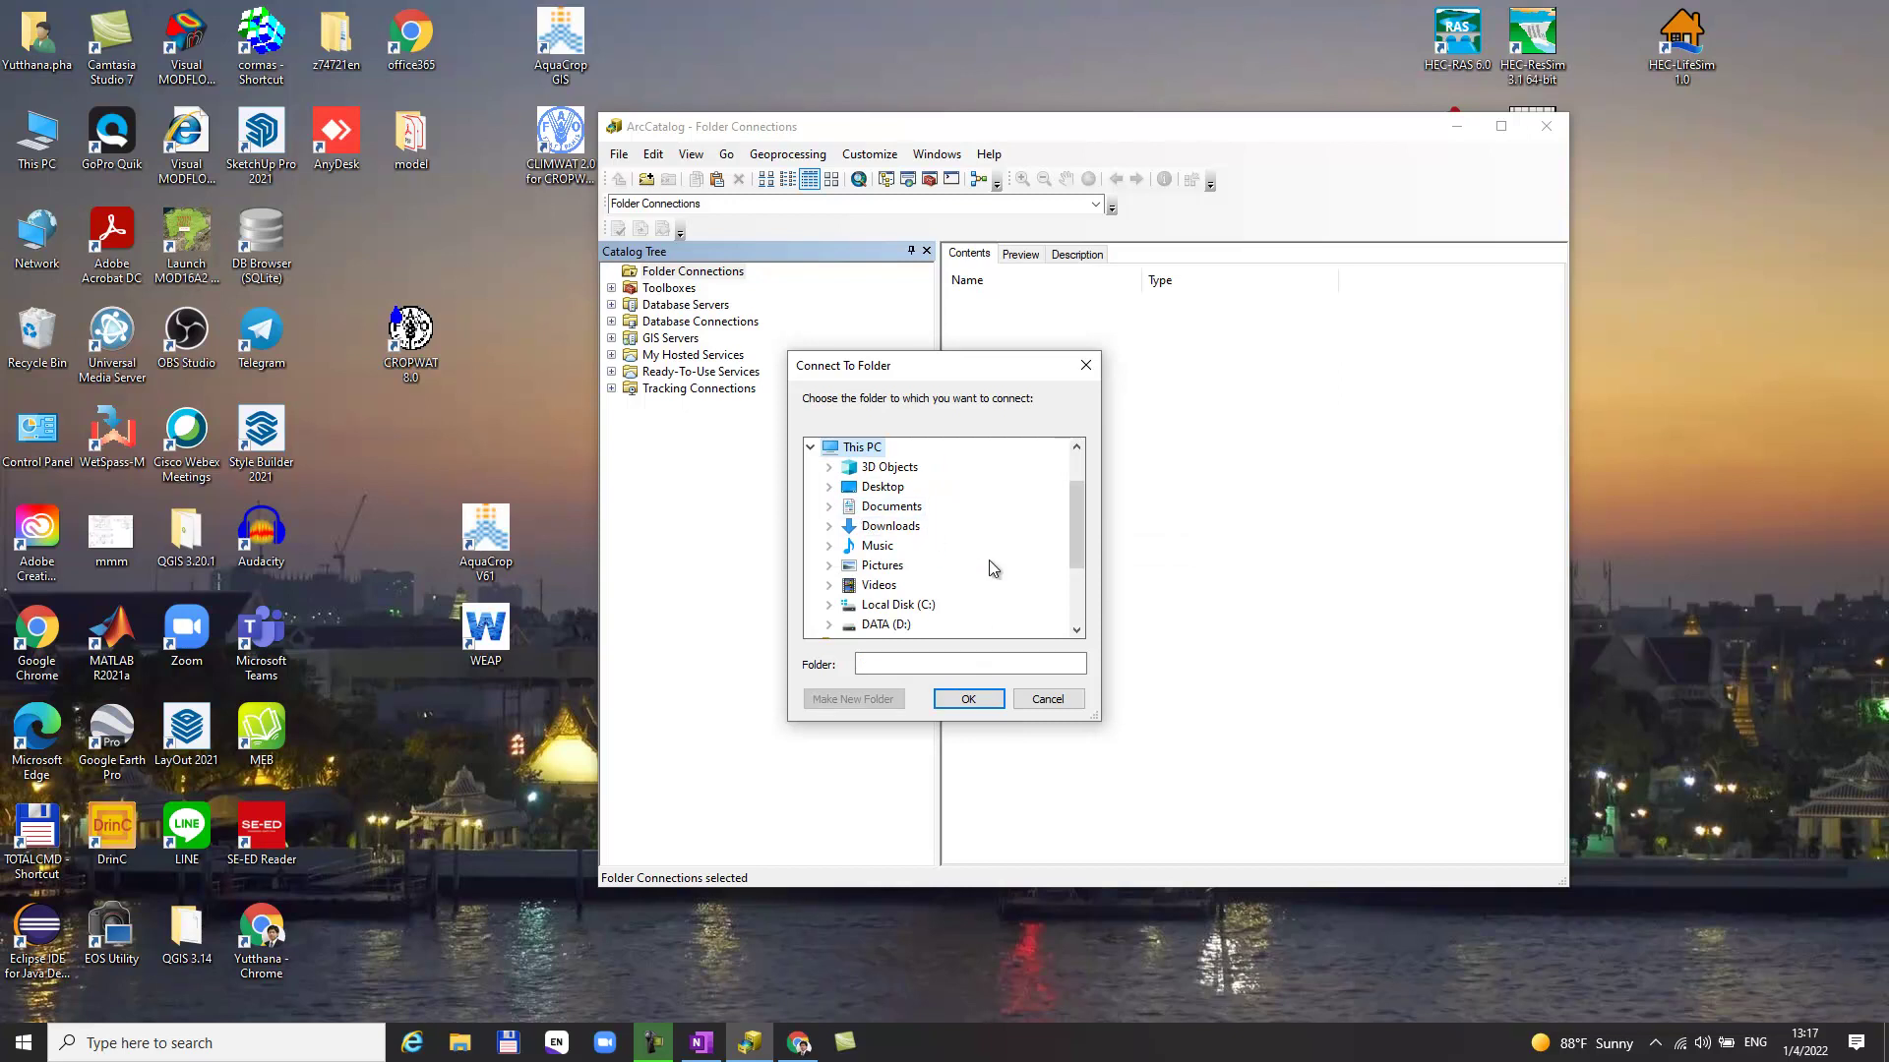
scroll(981, 569, "down", 1)
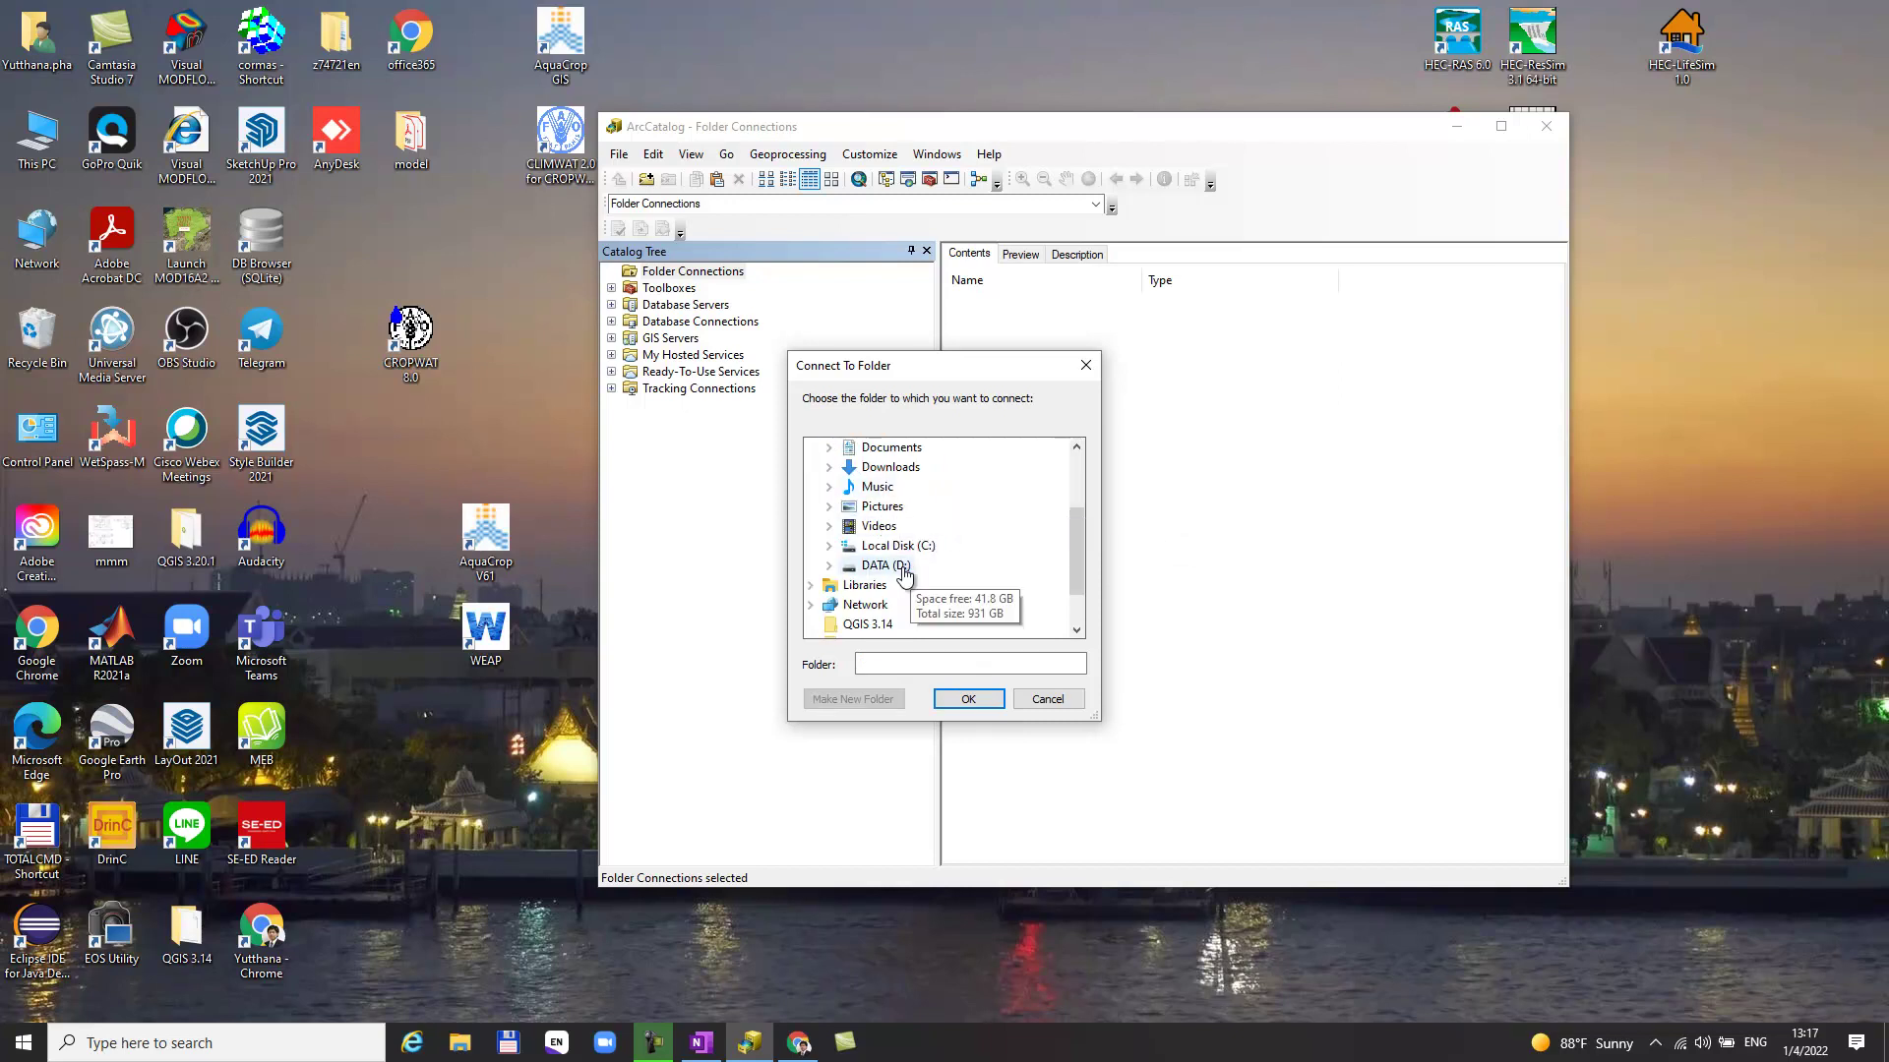
double_click(901, 567)
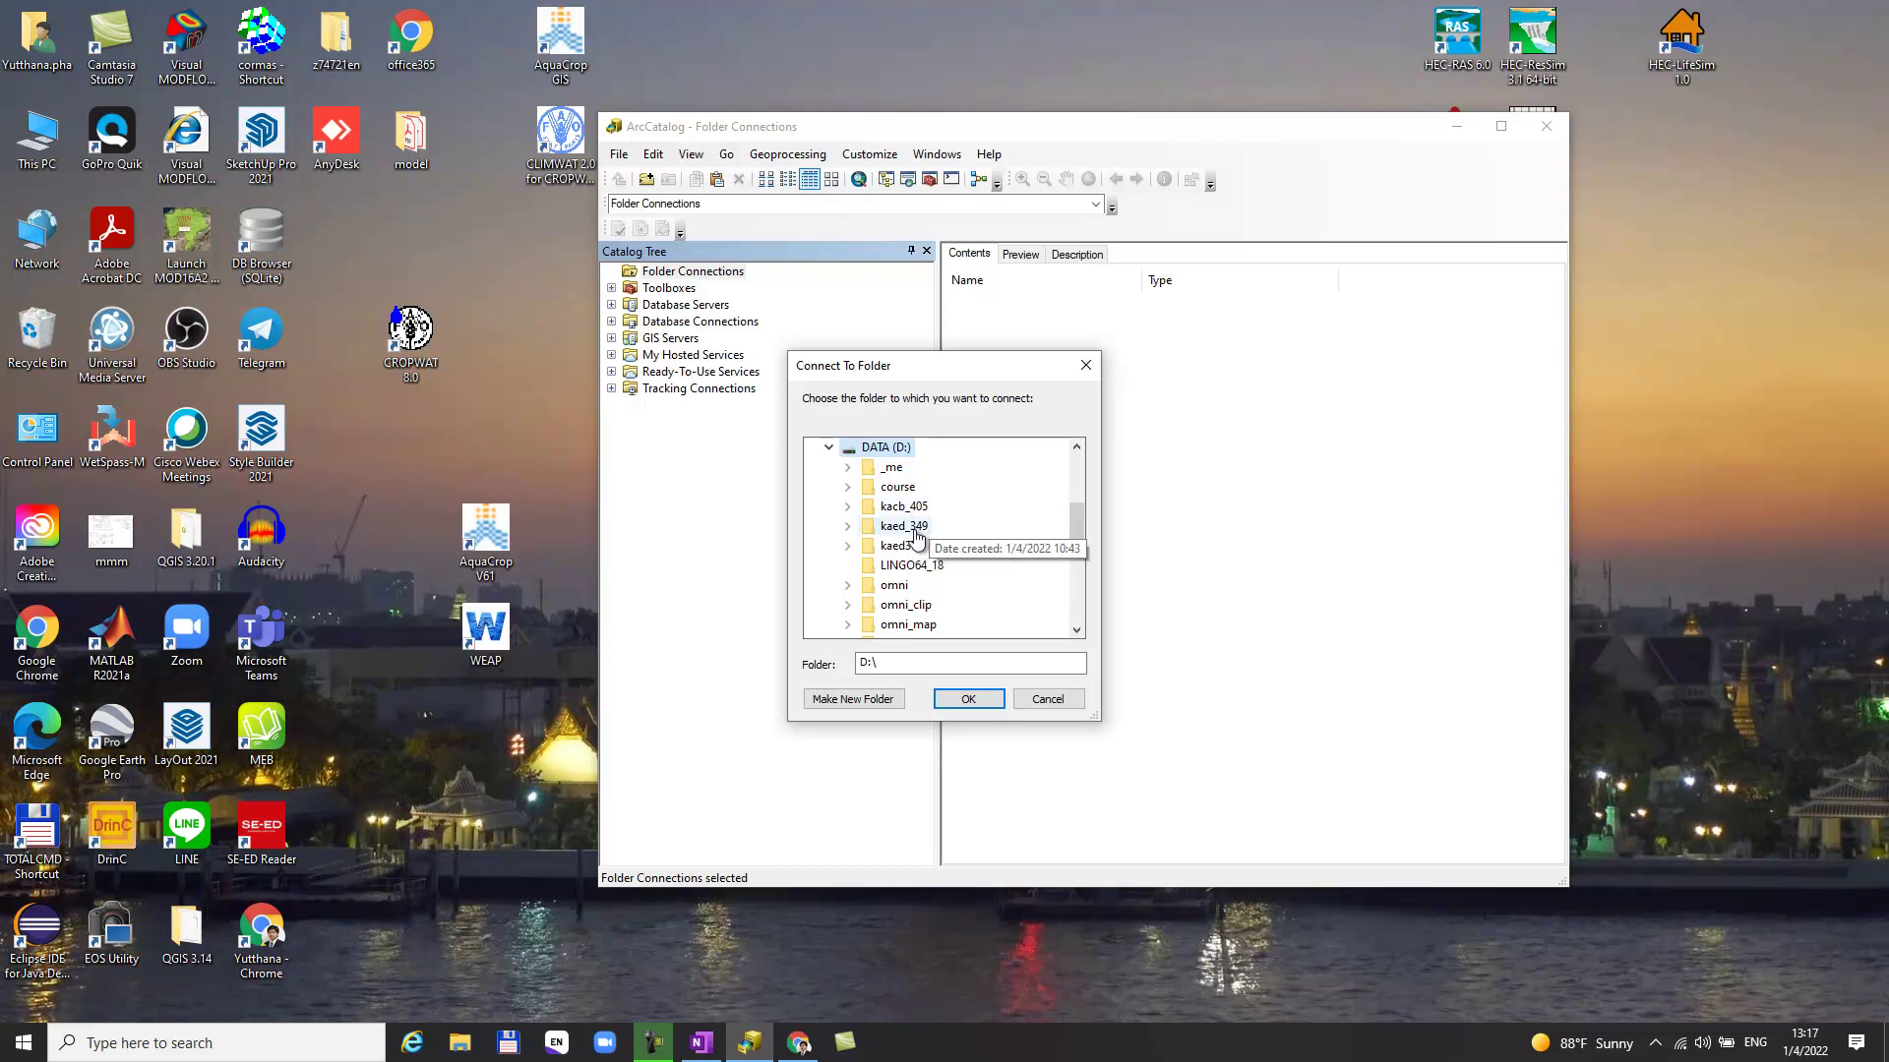
double_click(915, 530)
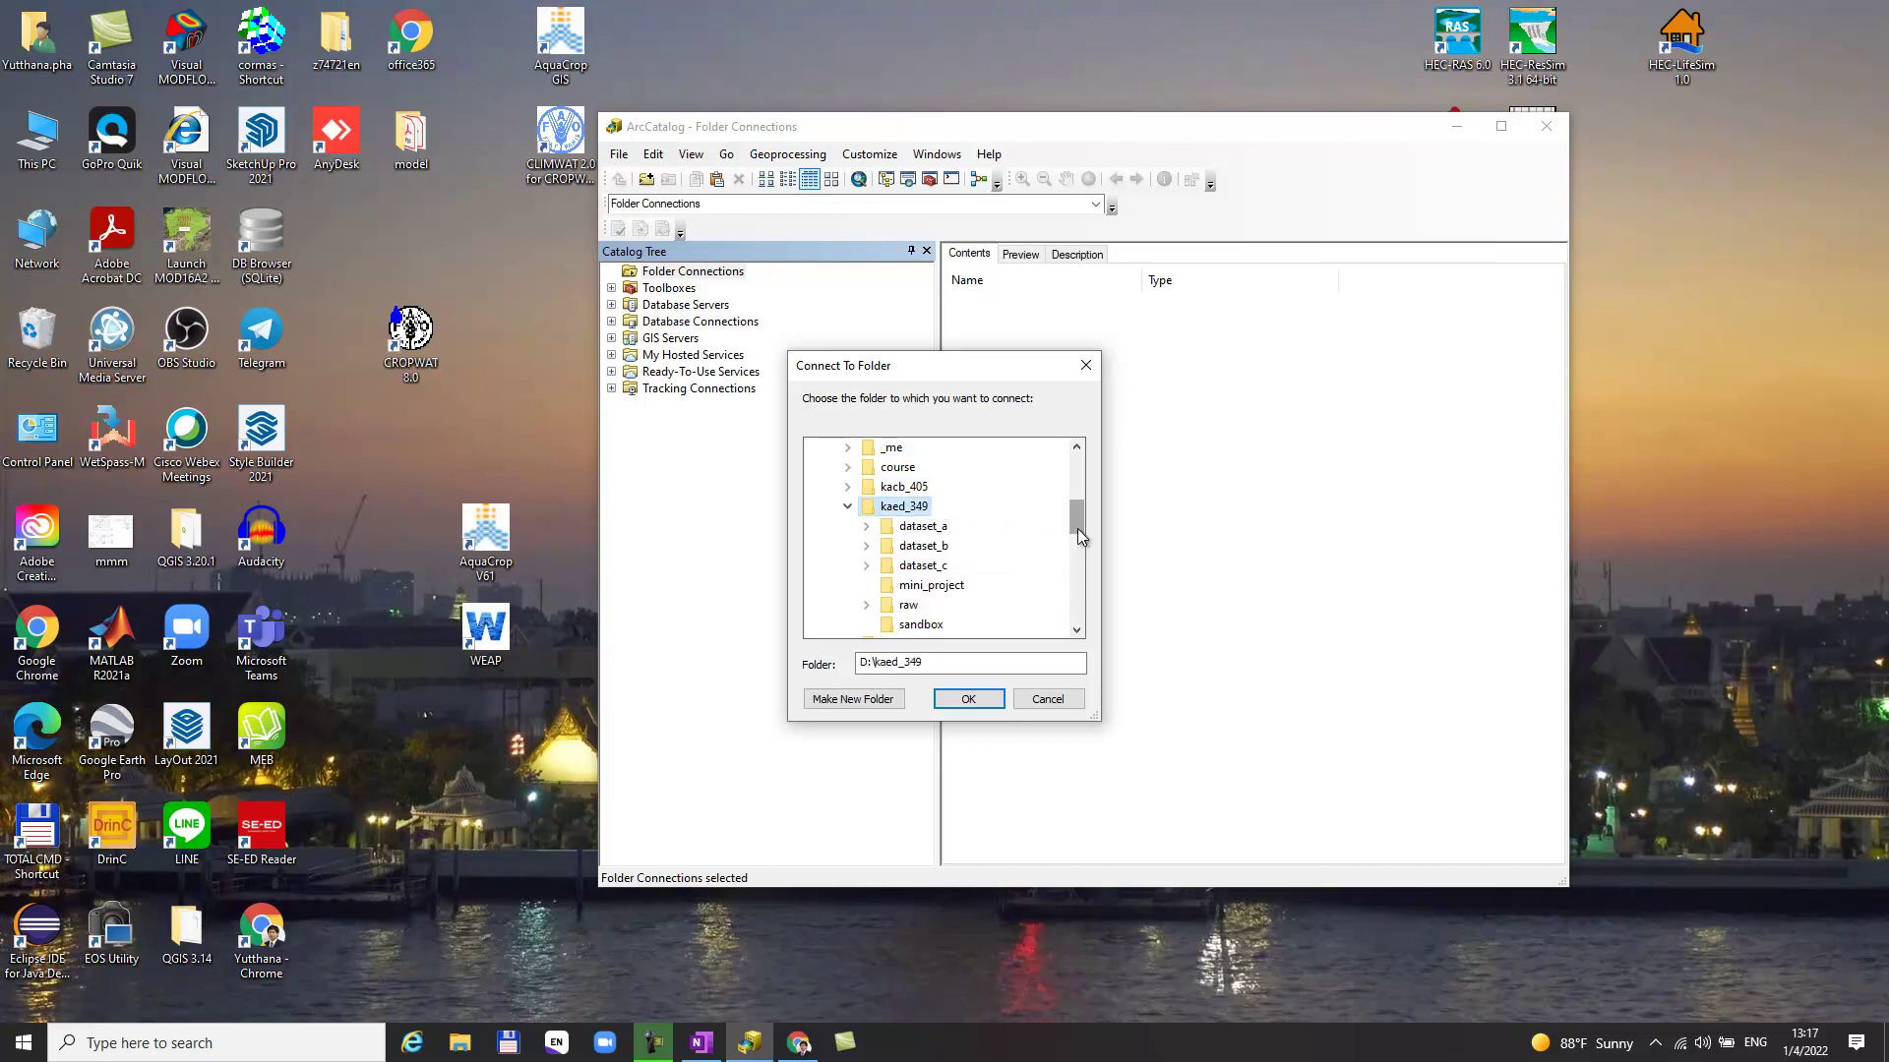
left_click_drag(1077, 530, 1076, 536)
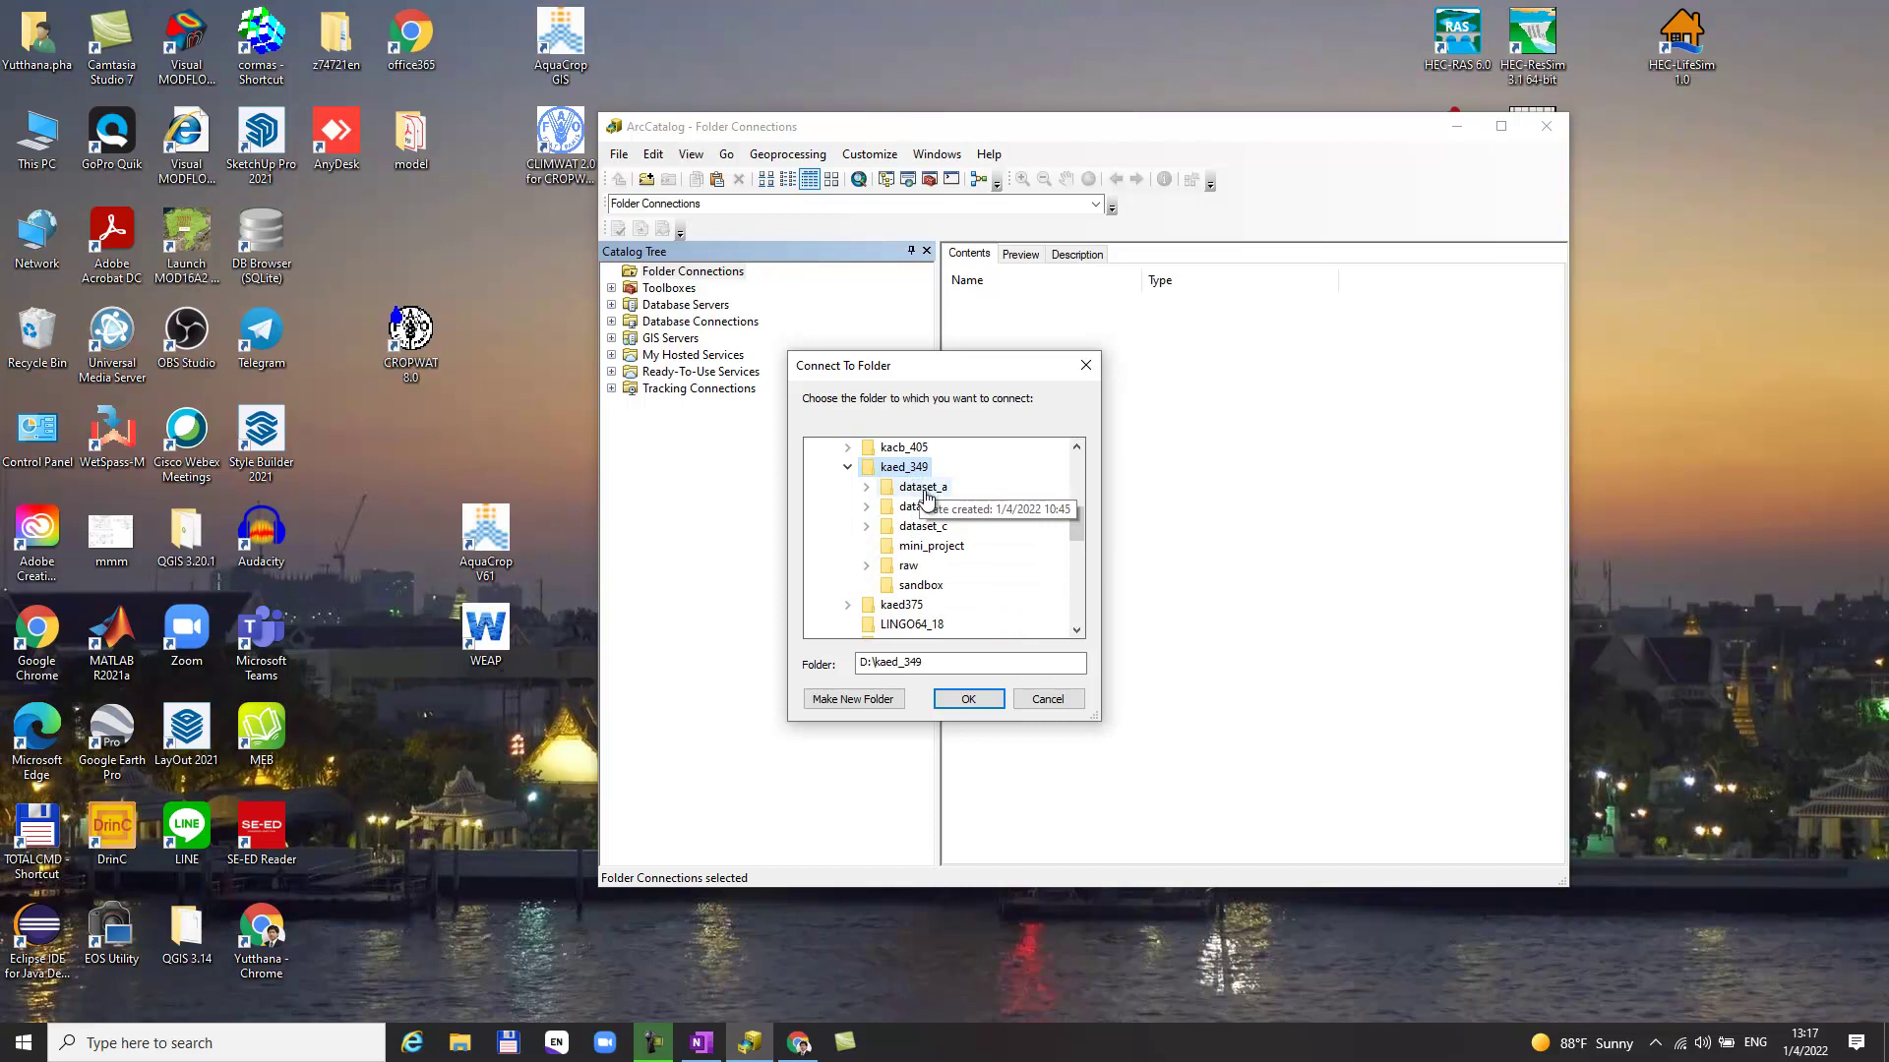
Check the subfolders of dataset_a and create the folder connection to its parent folder D:\kaed_349
double_click(927, 487)
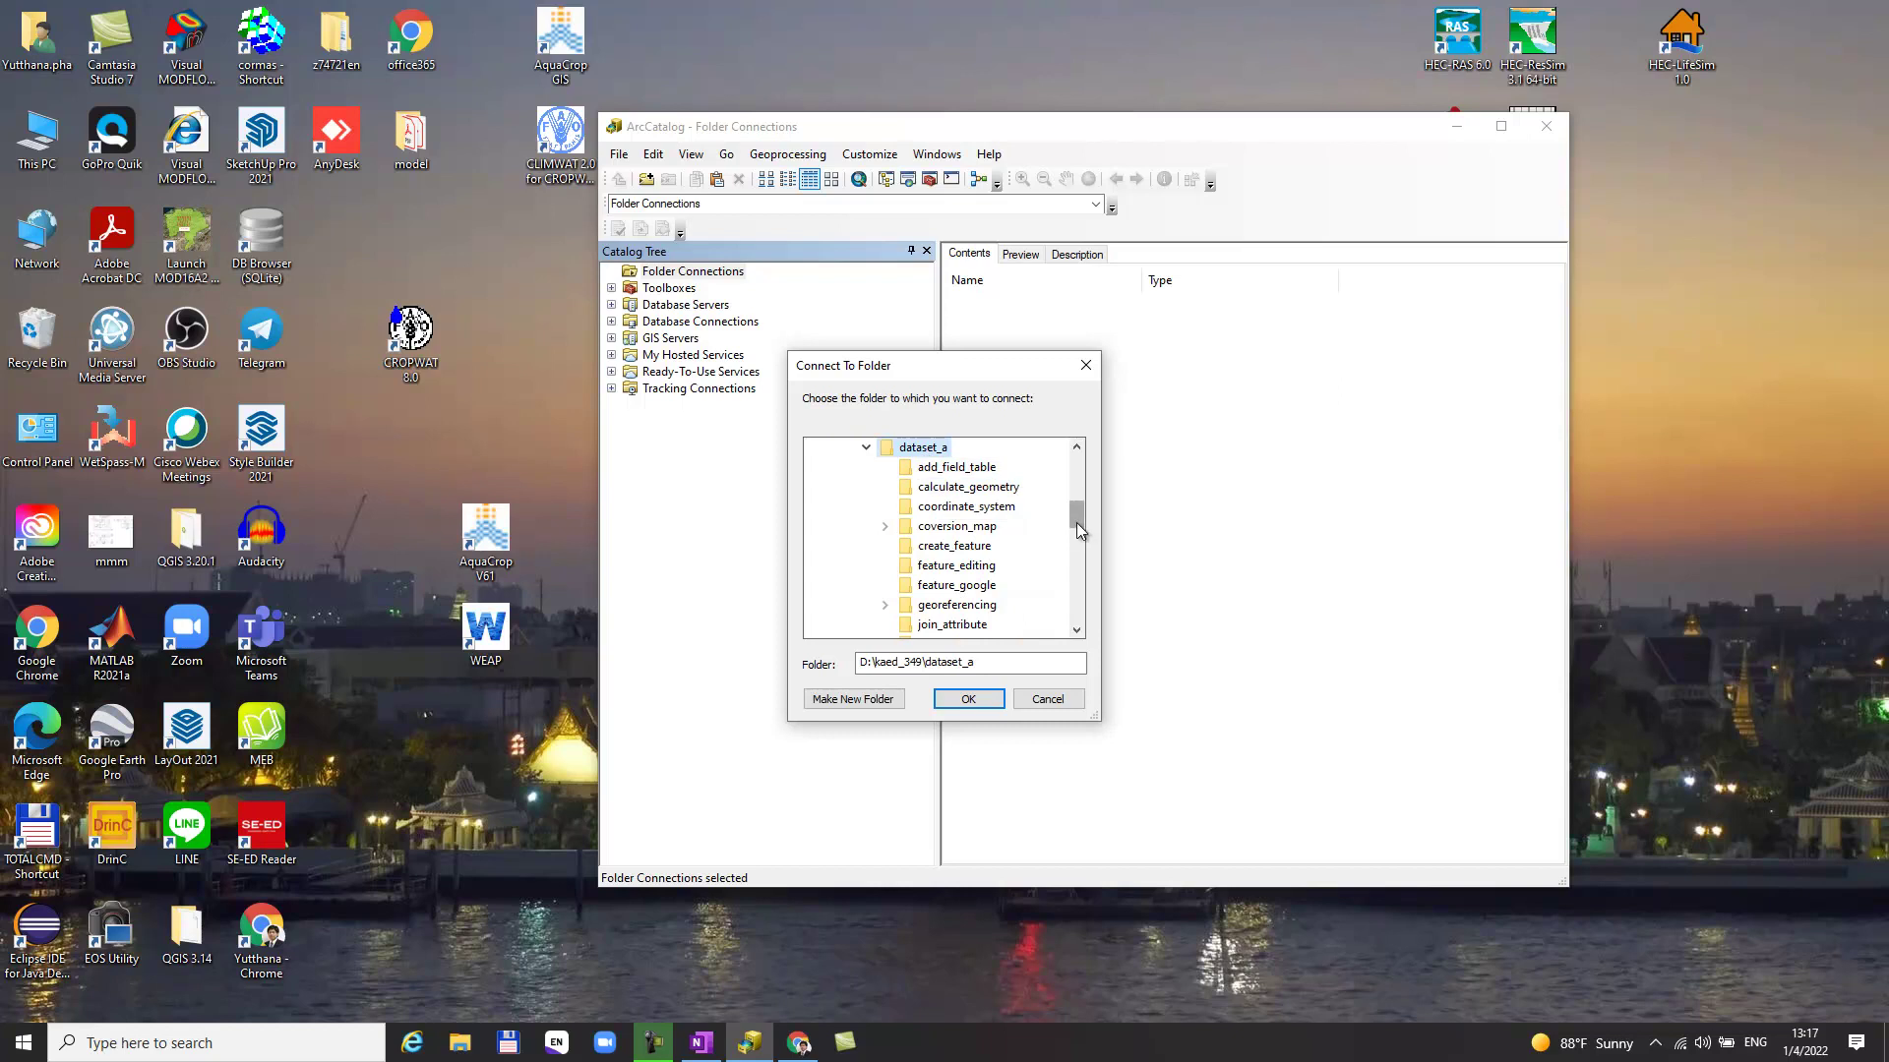
left_click_drag(1079, 525, 1076, 511)
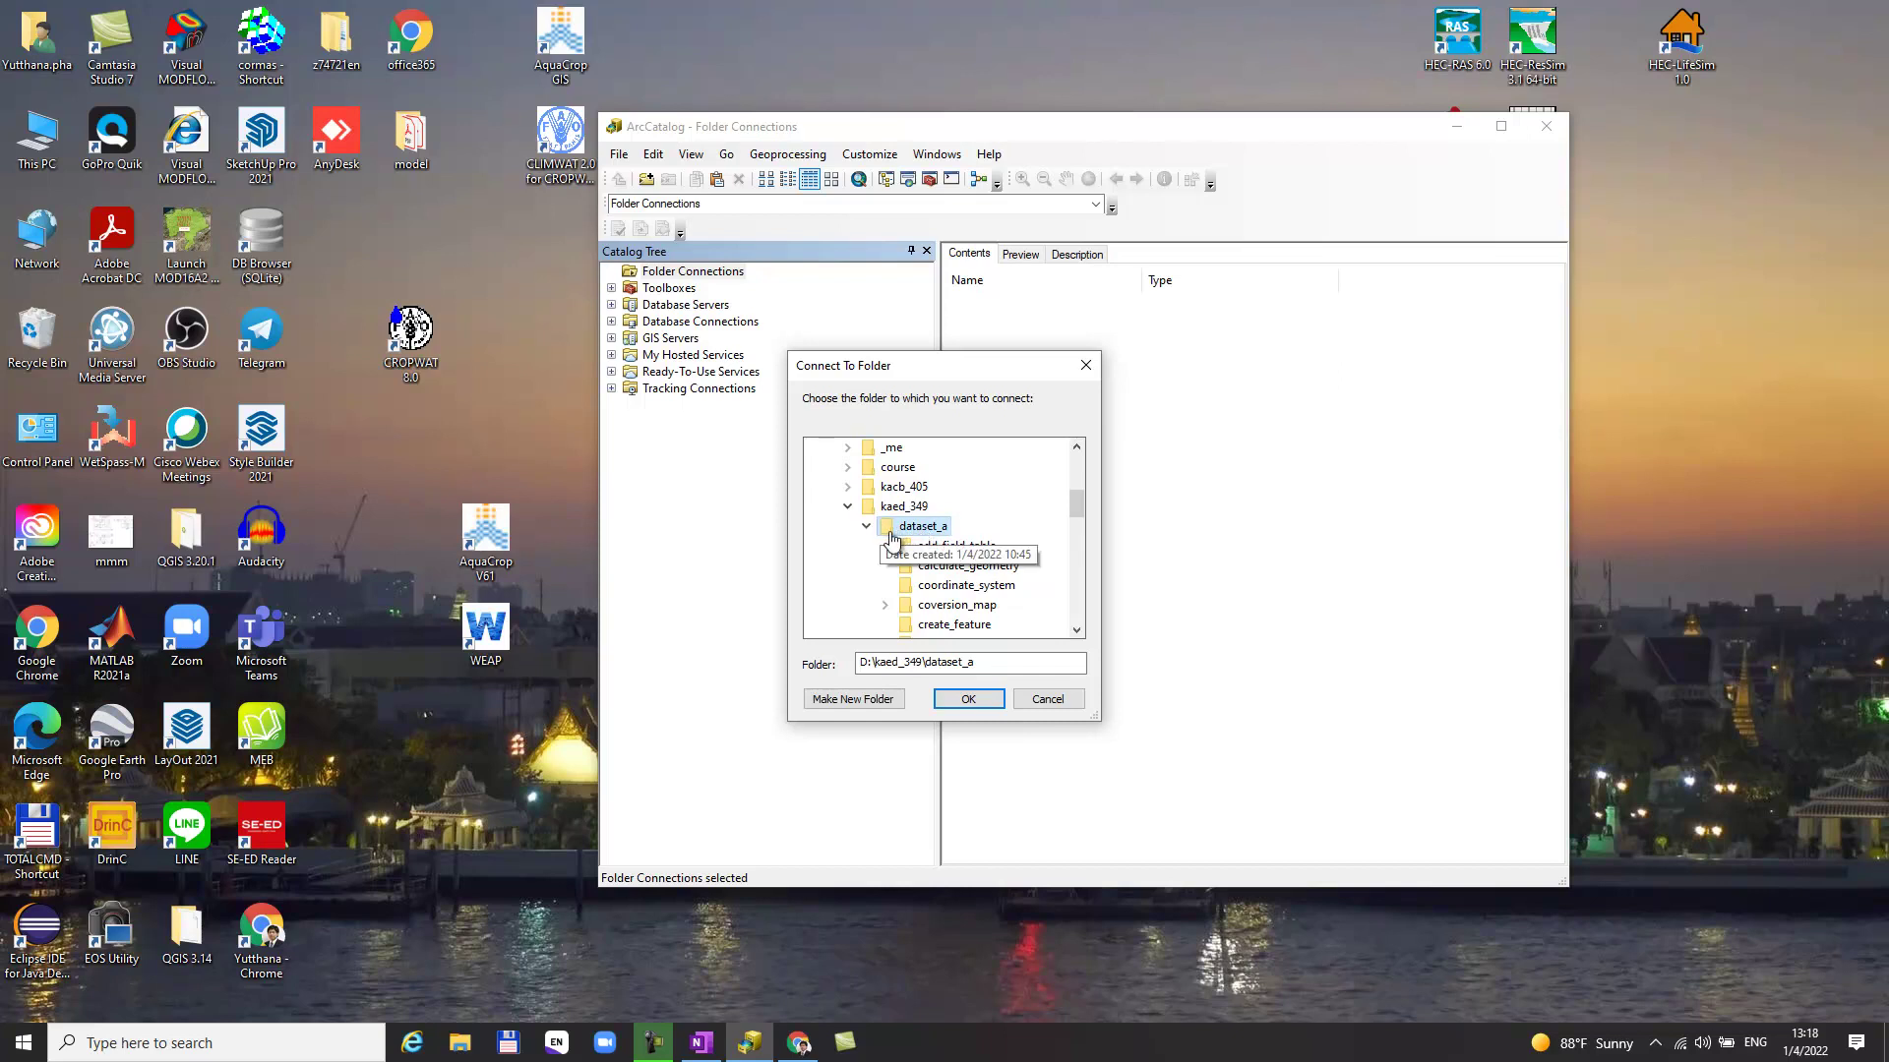
double_click(913, 526)
left_click(915, 509)
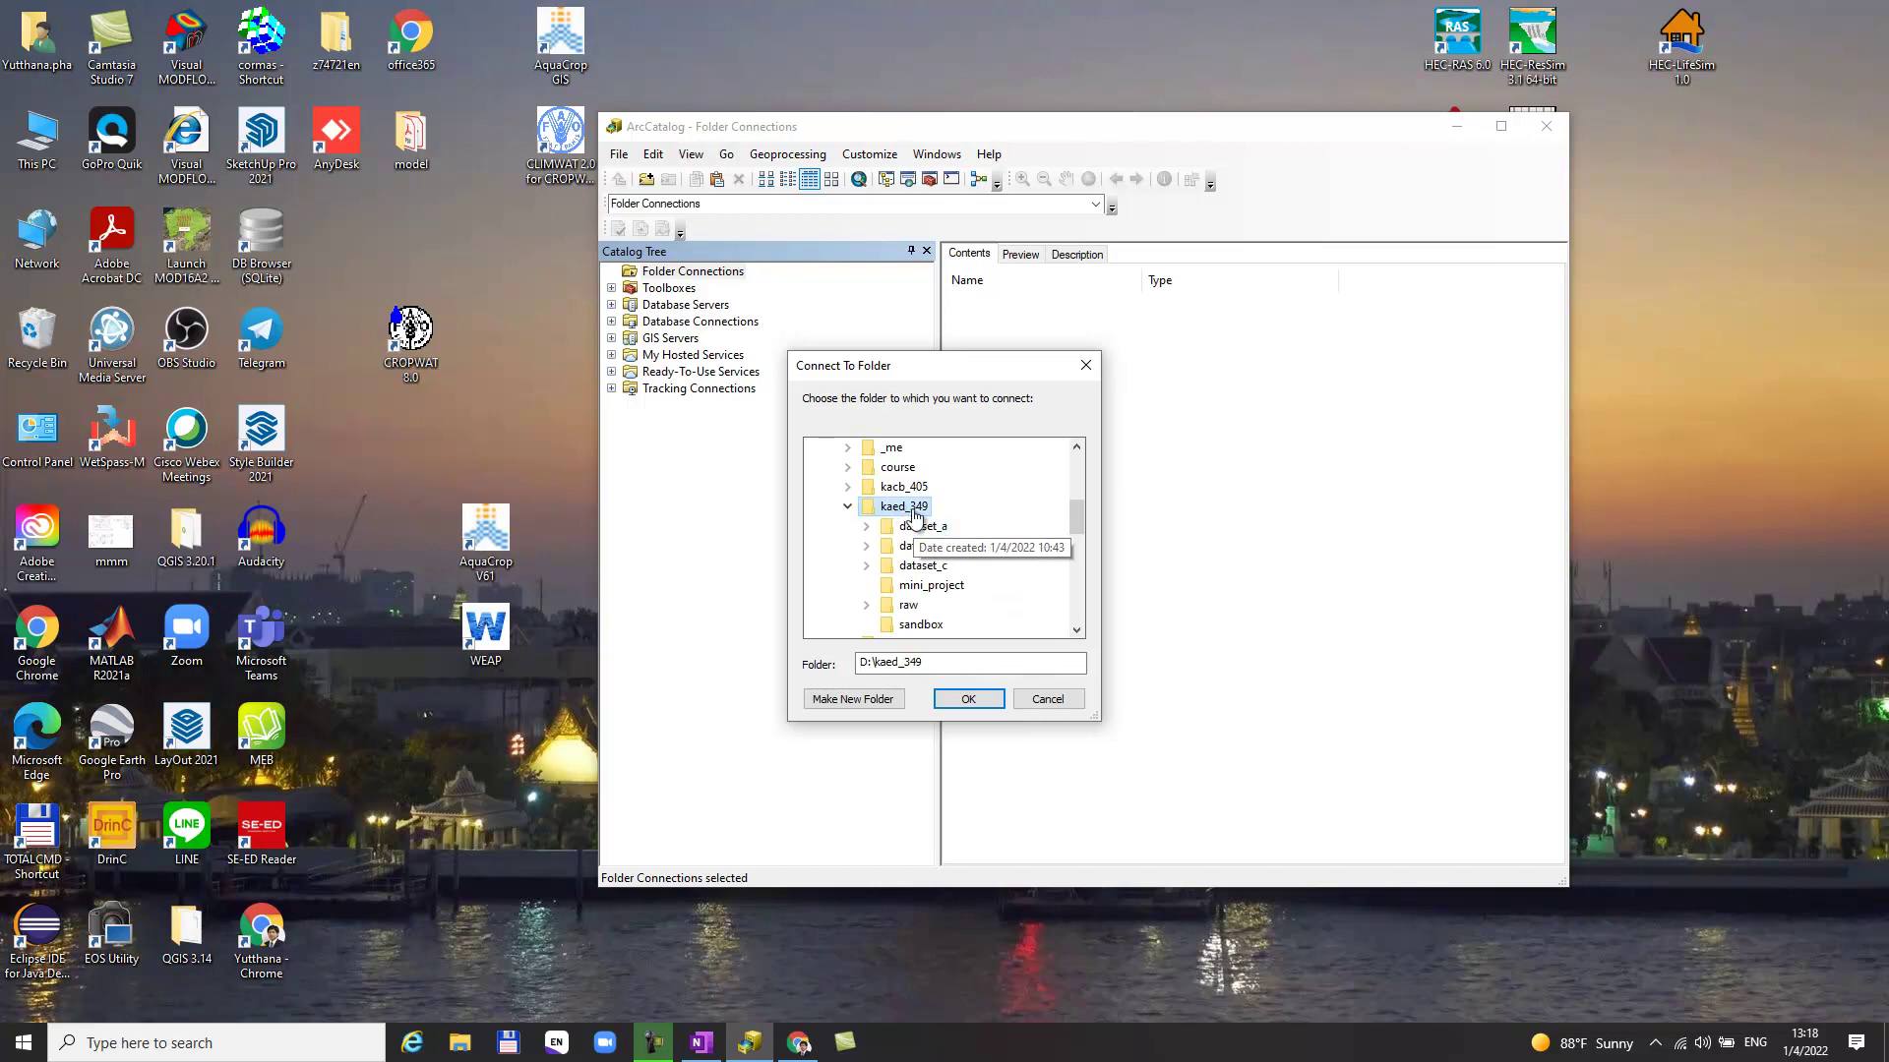
left_click(976, 697)
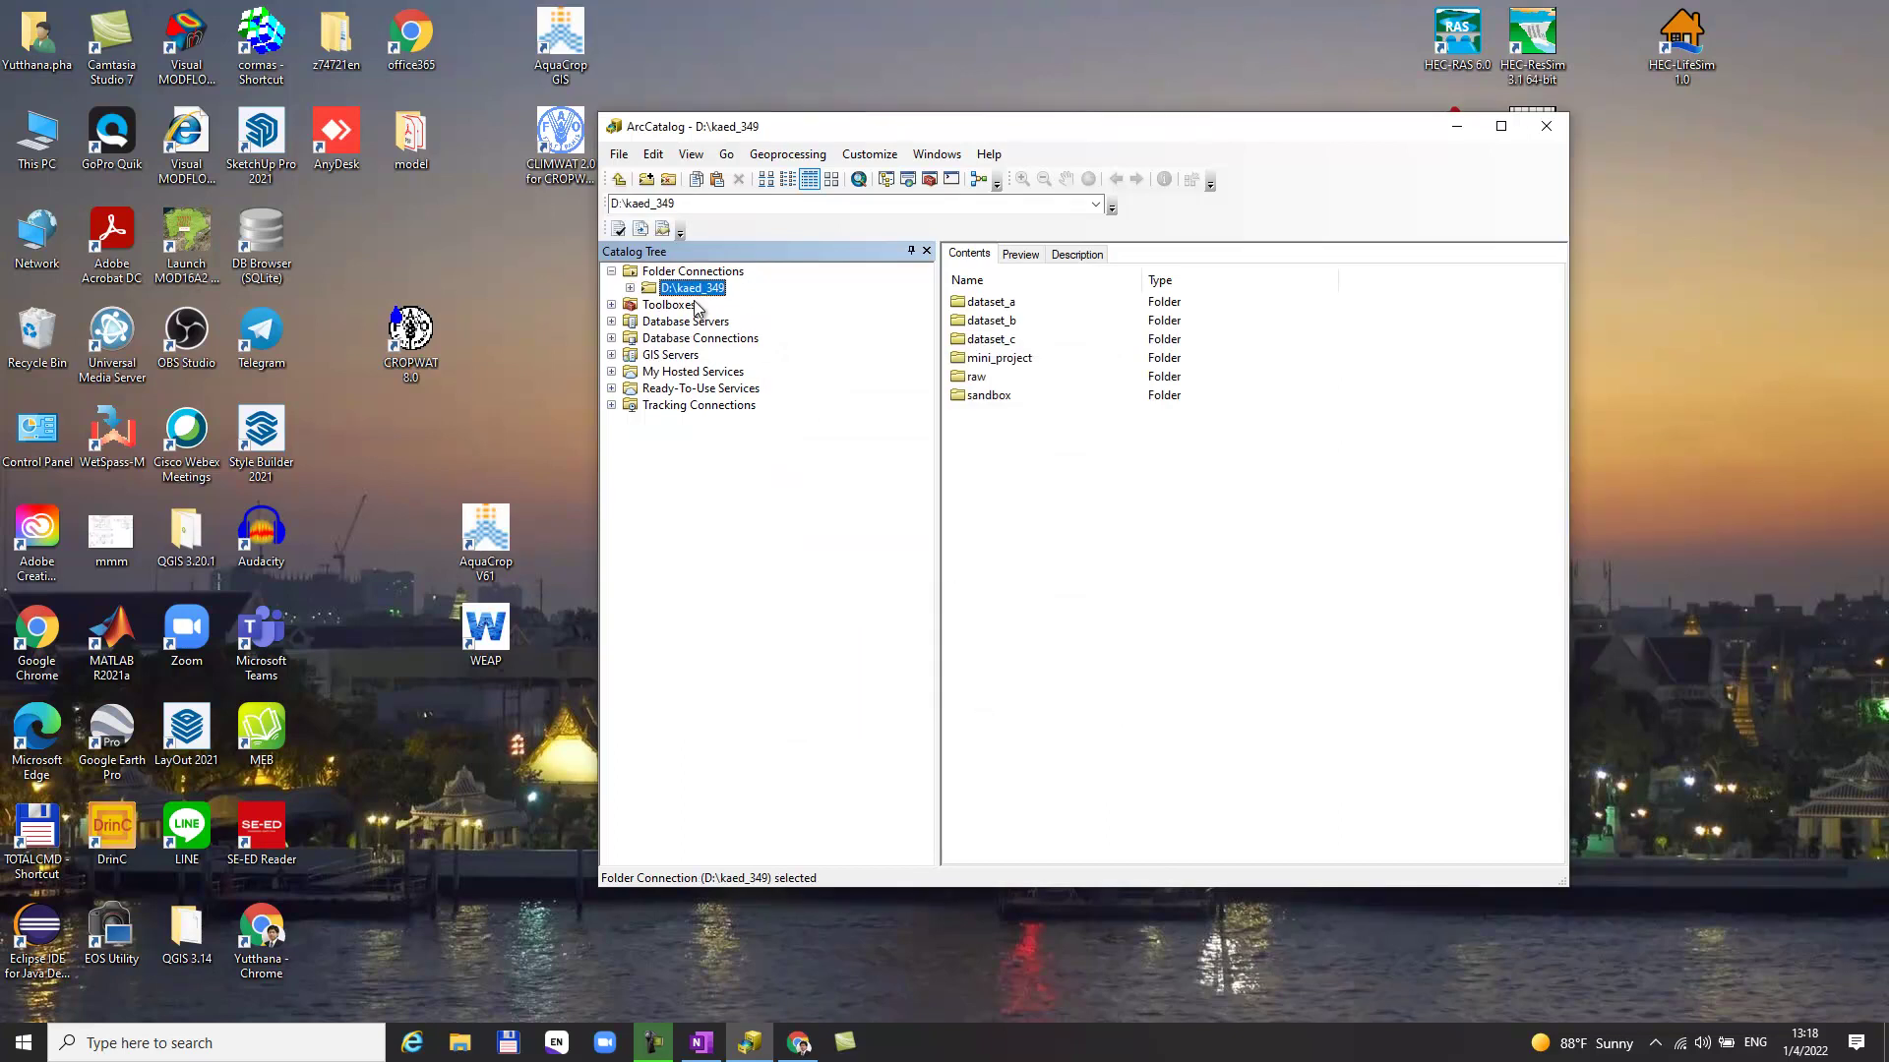
Expand the D:\kaed_349 connection in the catalog tree and view the contents of its dataset_a folder
left_click(629, 288)
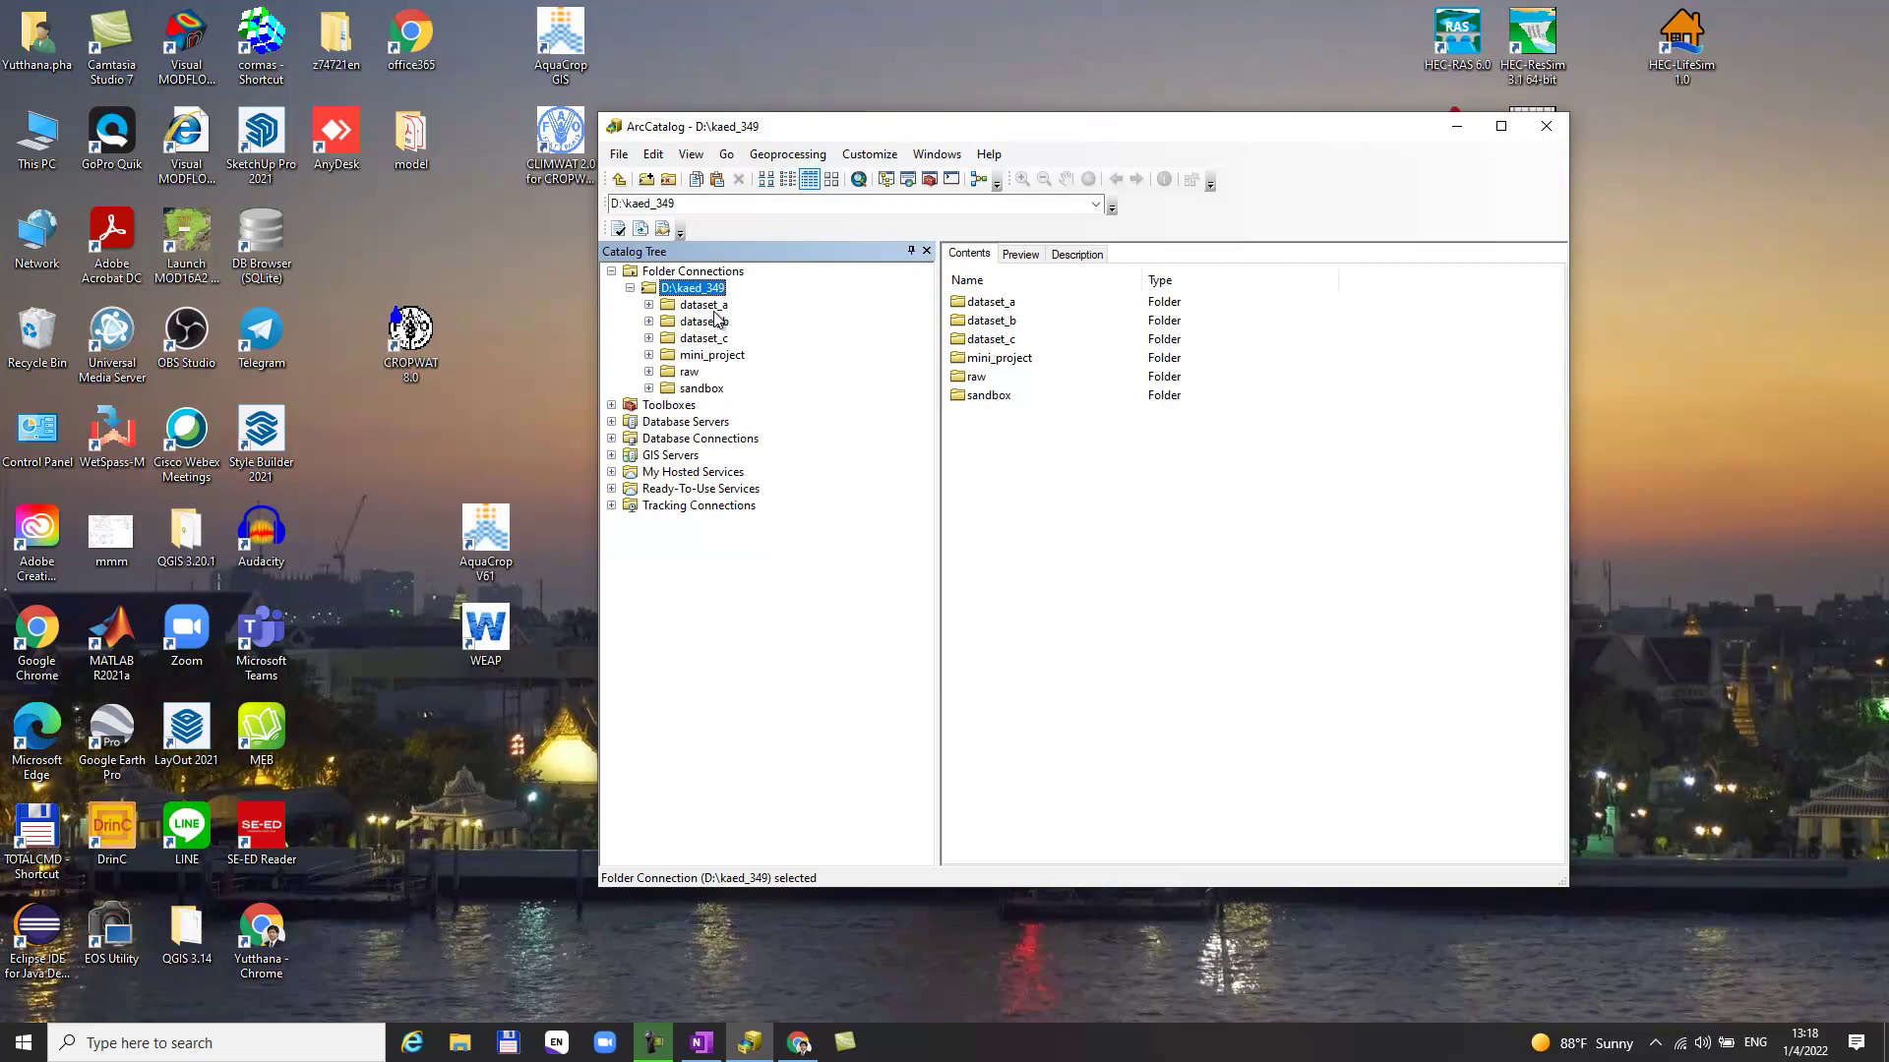
left_click(706, 305)
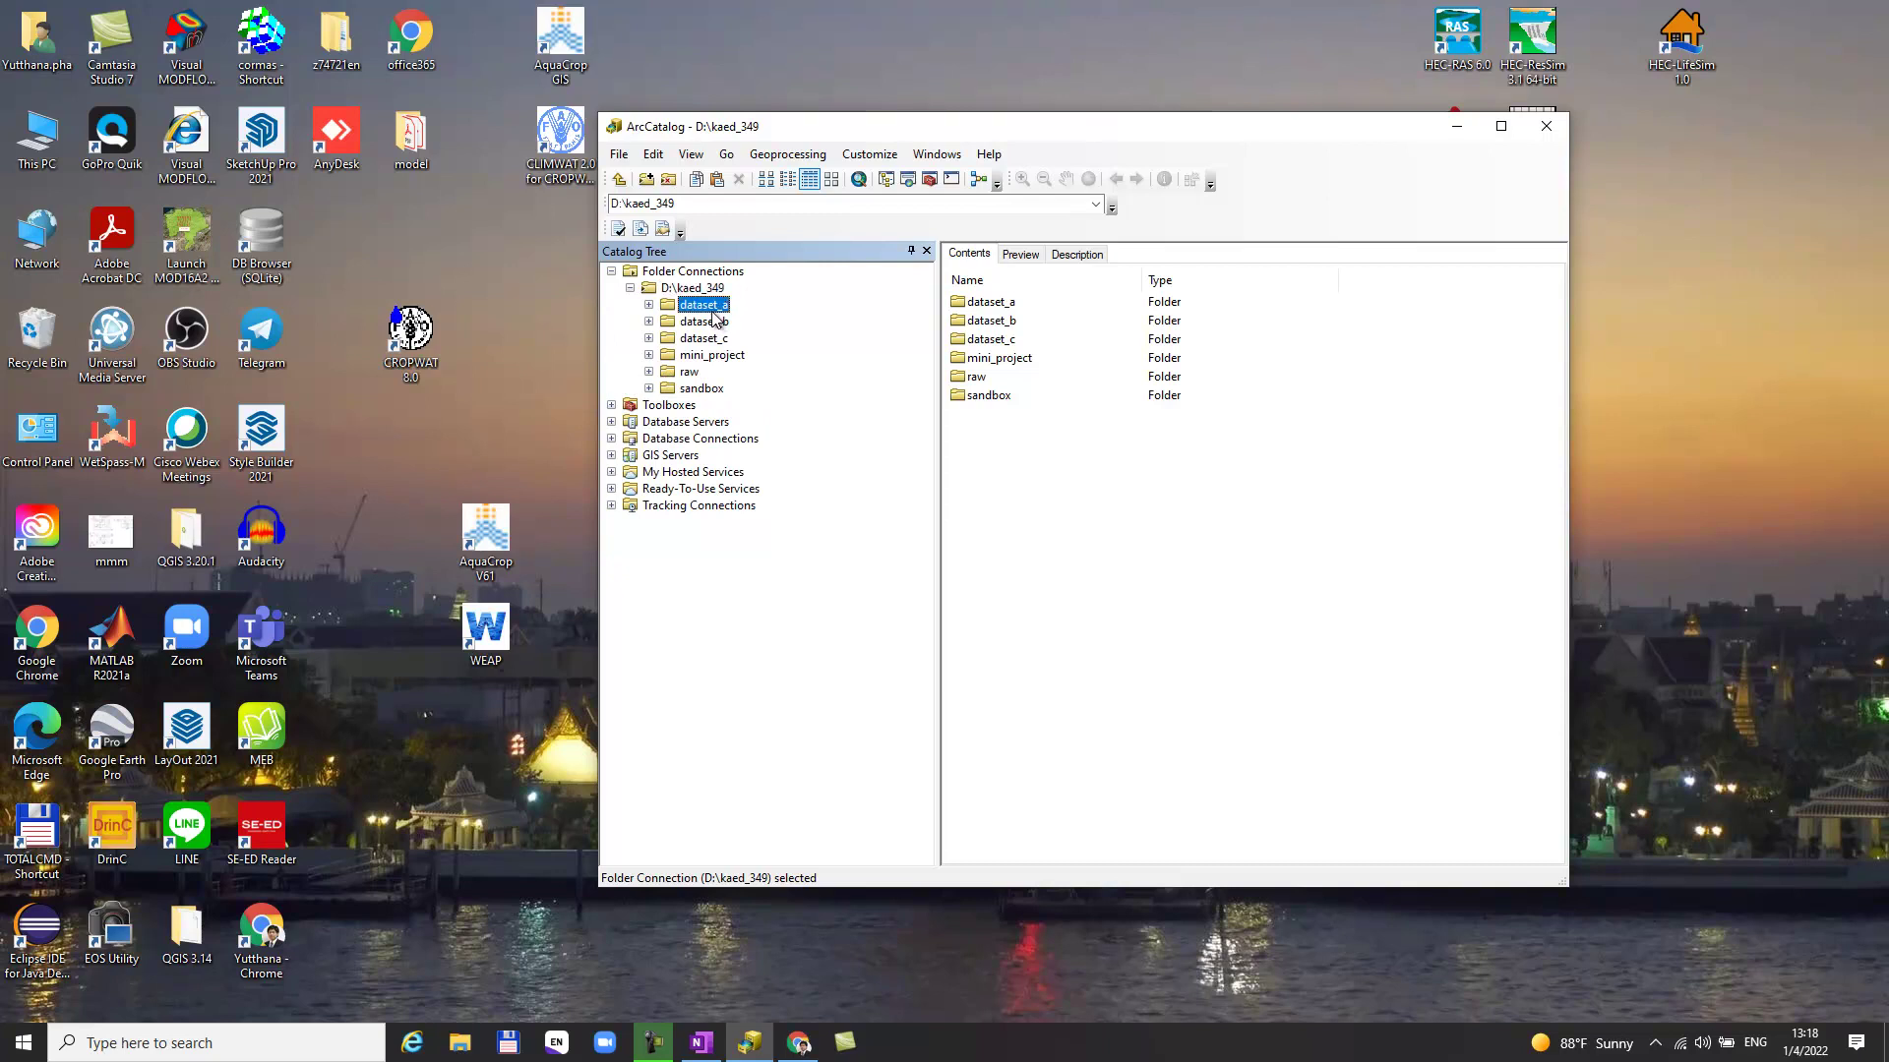
left_click(649, 305)
key("Left")
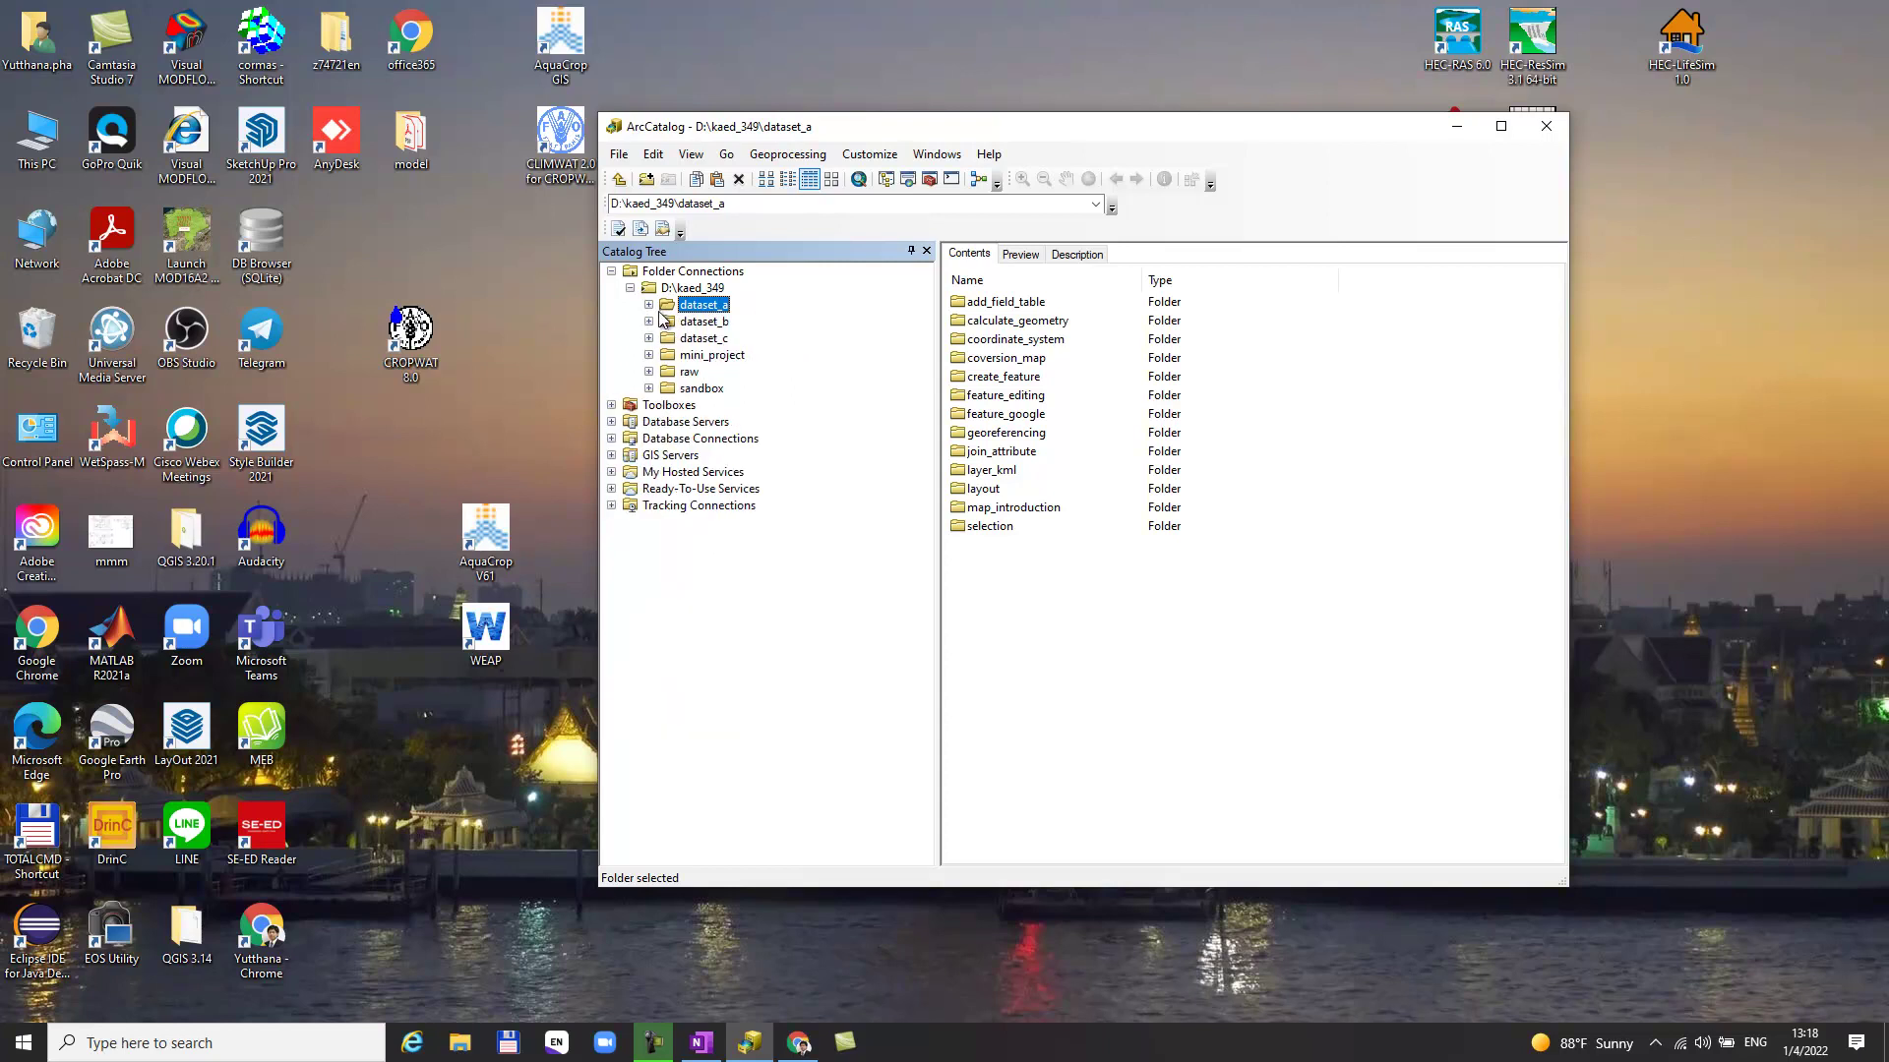
Add a second folder connection to D:\kacb_405 and expand it in the catalog tree
left_click(647, 179)
left_click(862, 507)
double_click(917, 630)
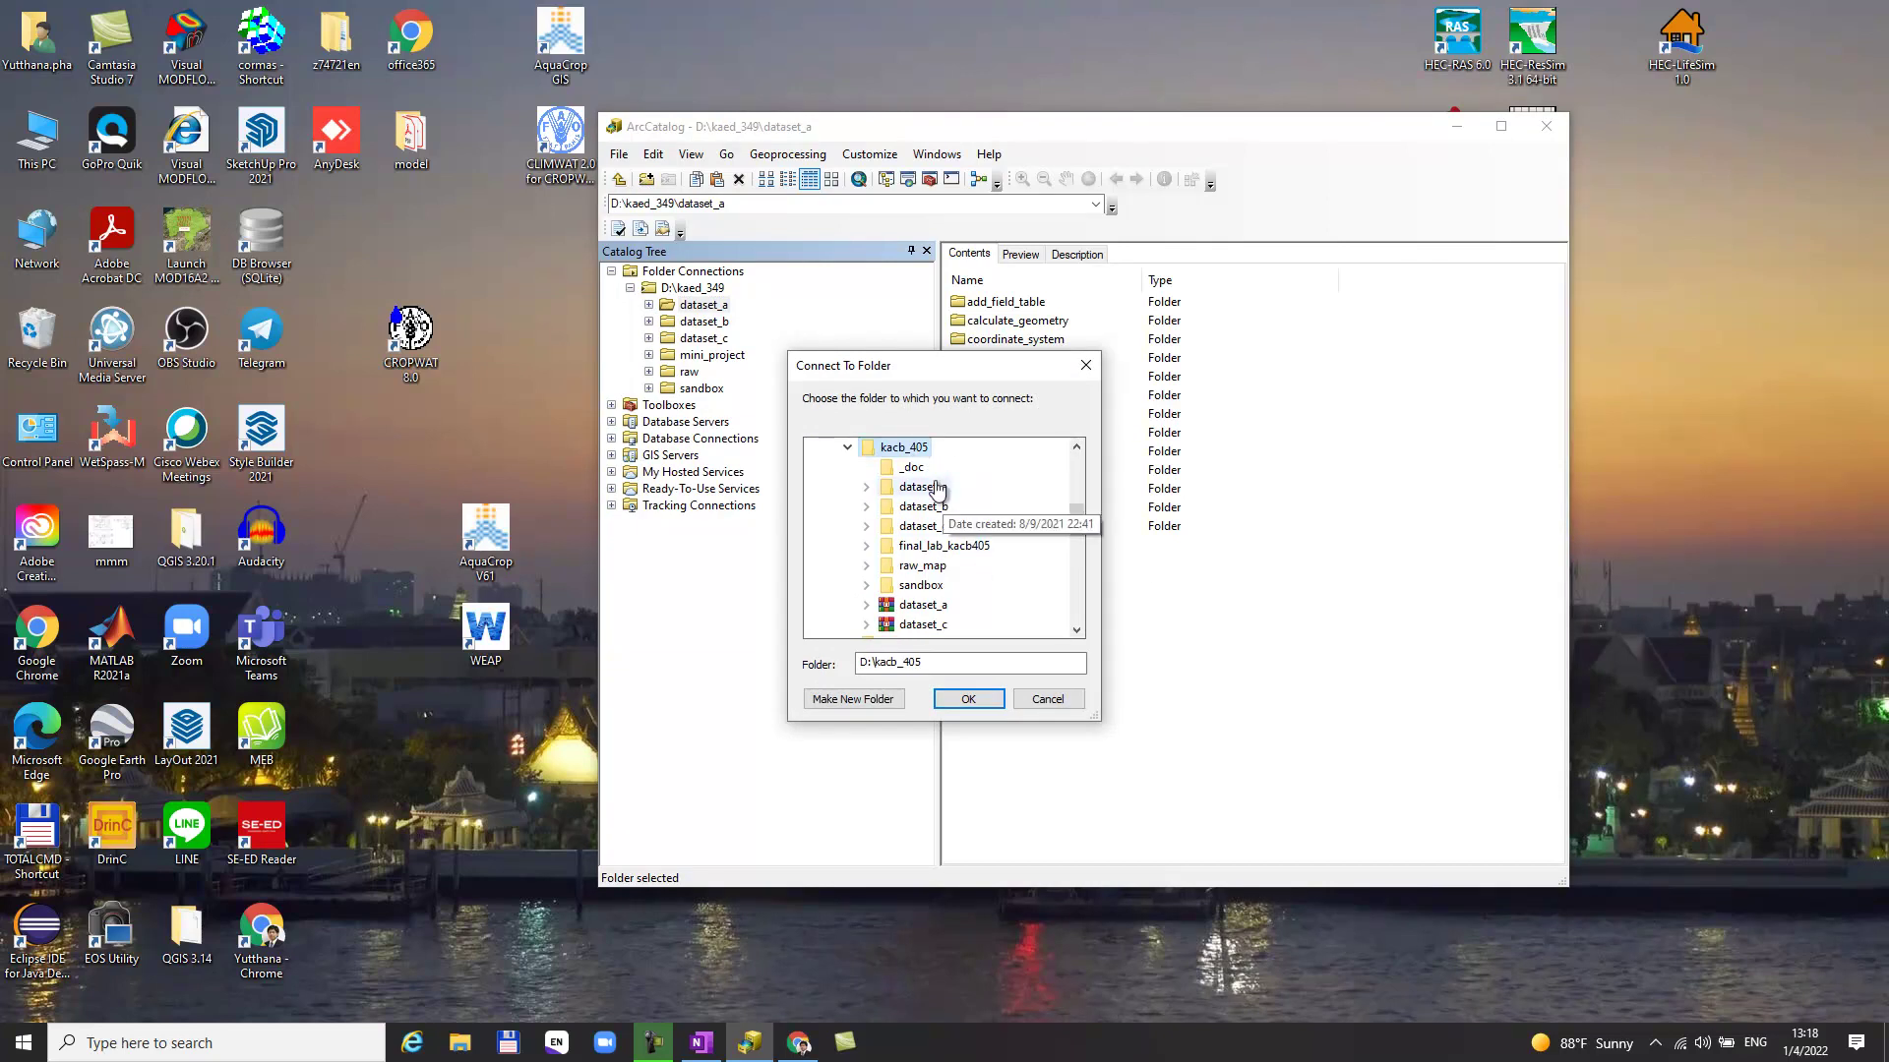
left_click(968, 698)
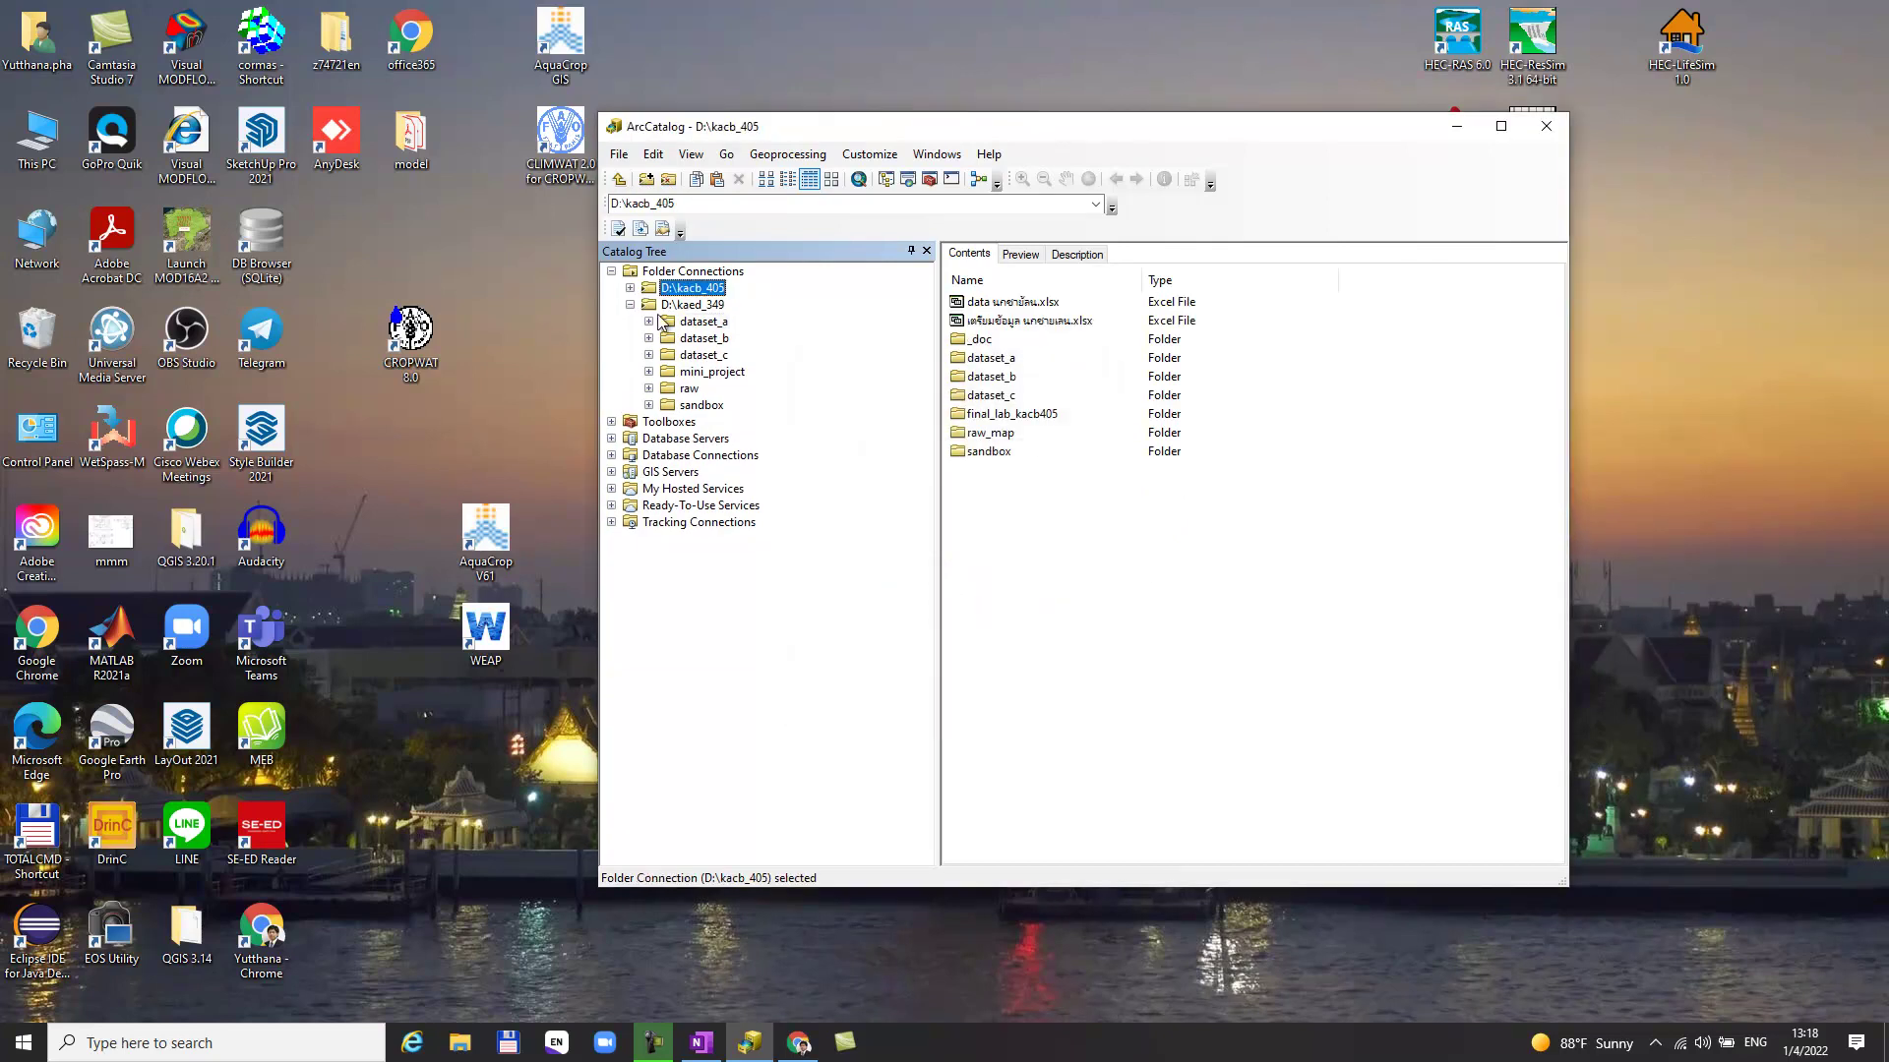
left_click(631, 287)
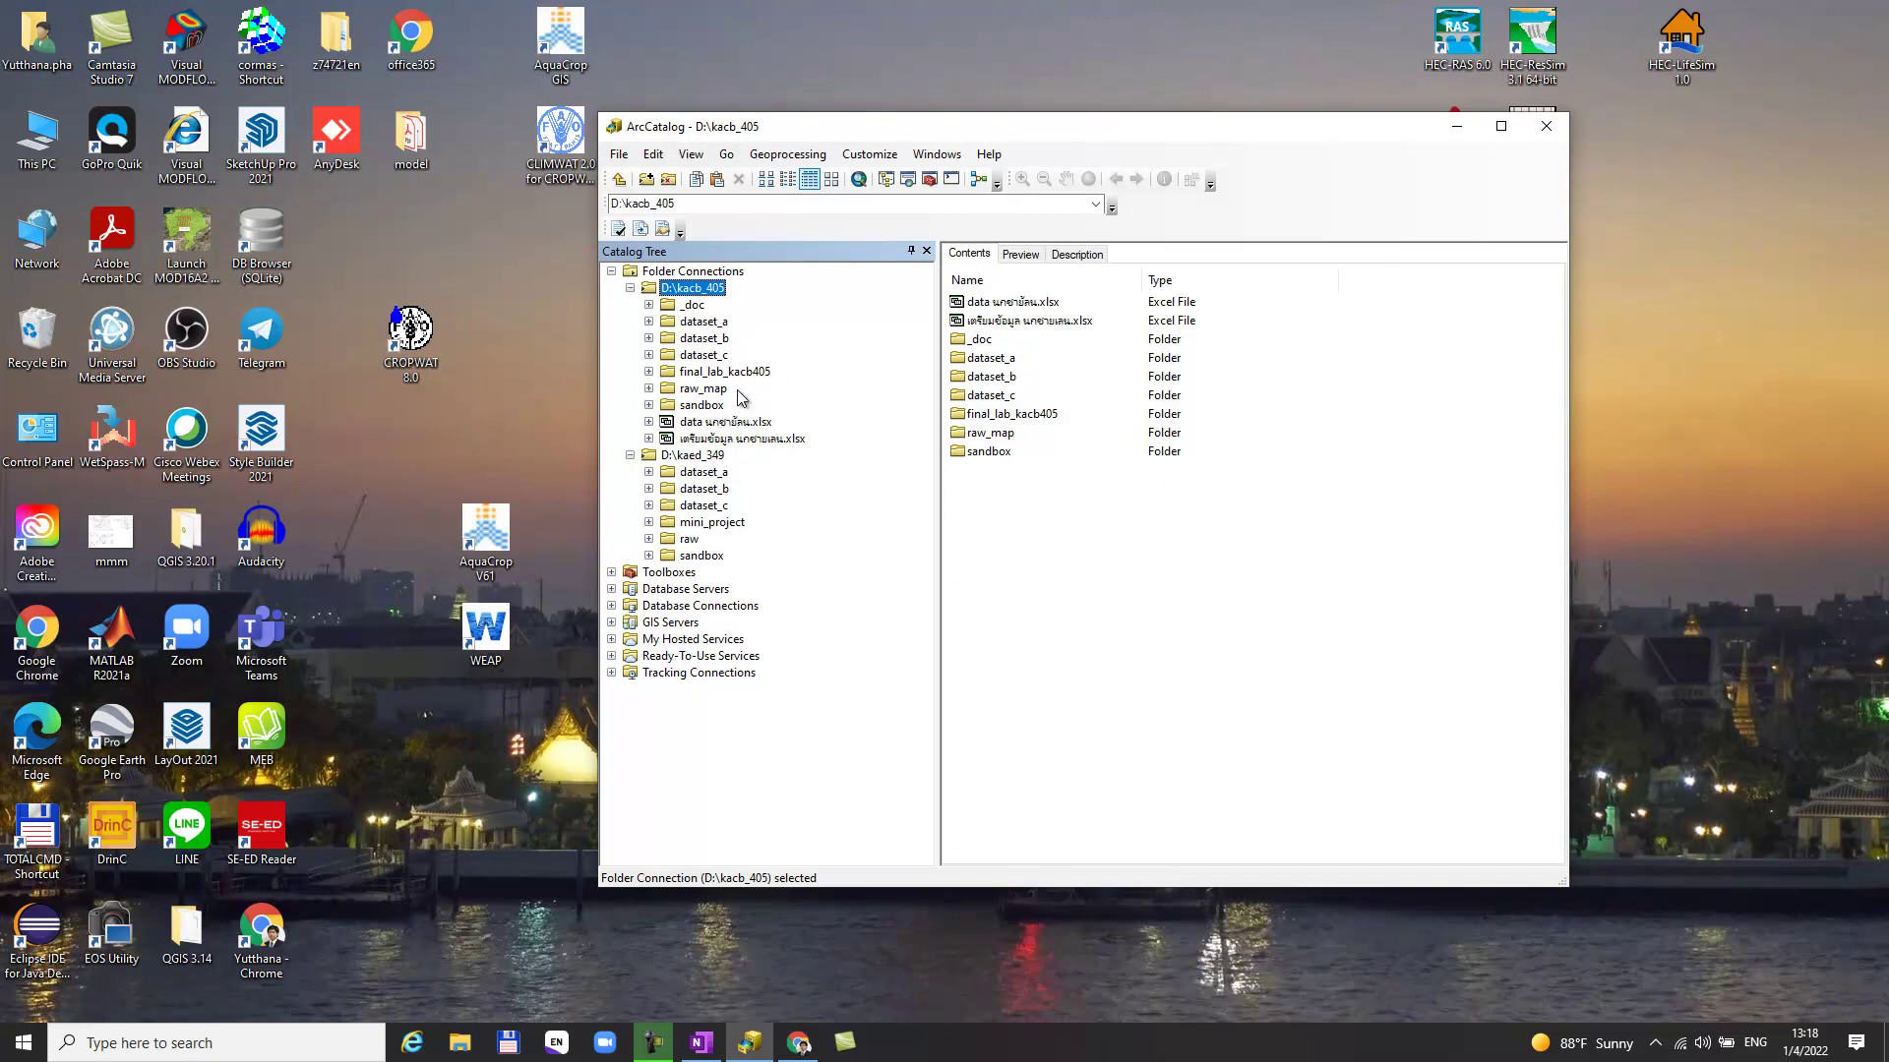
left_click(646, 178)
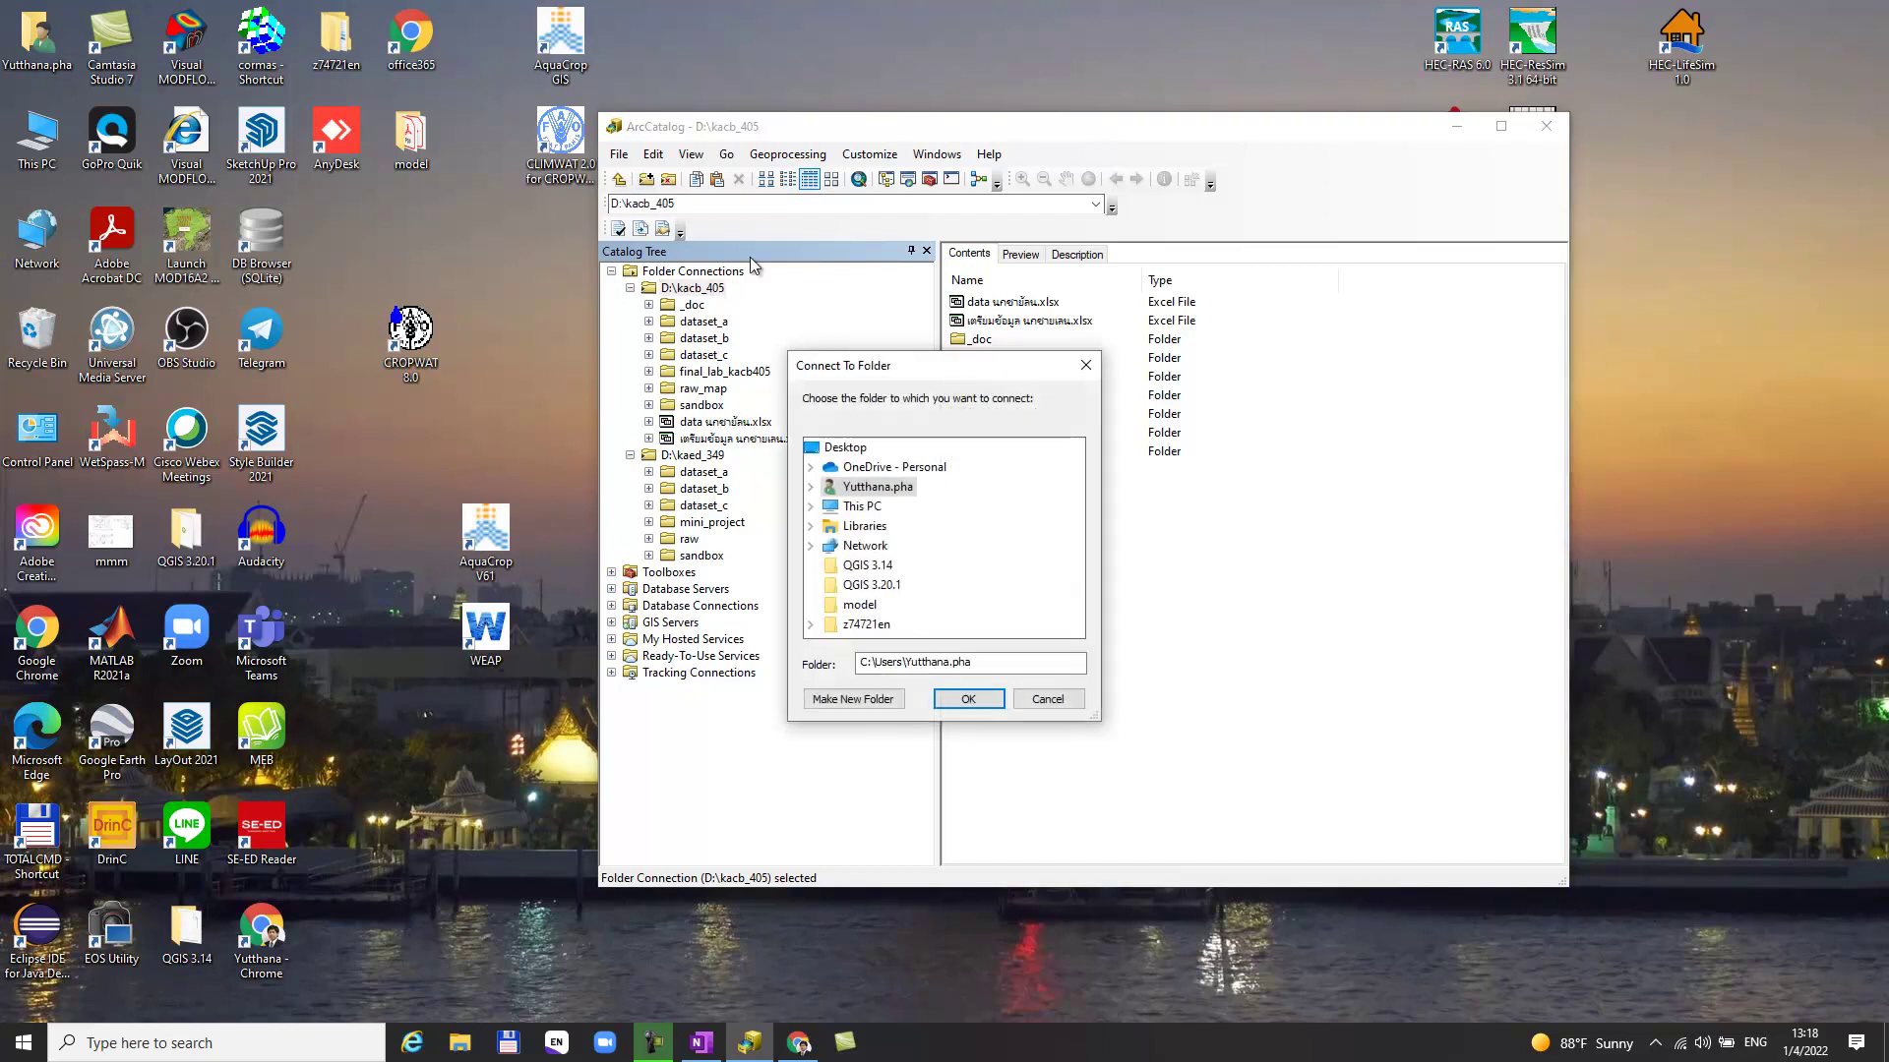
left_click(1023, 700)
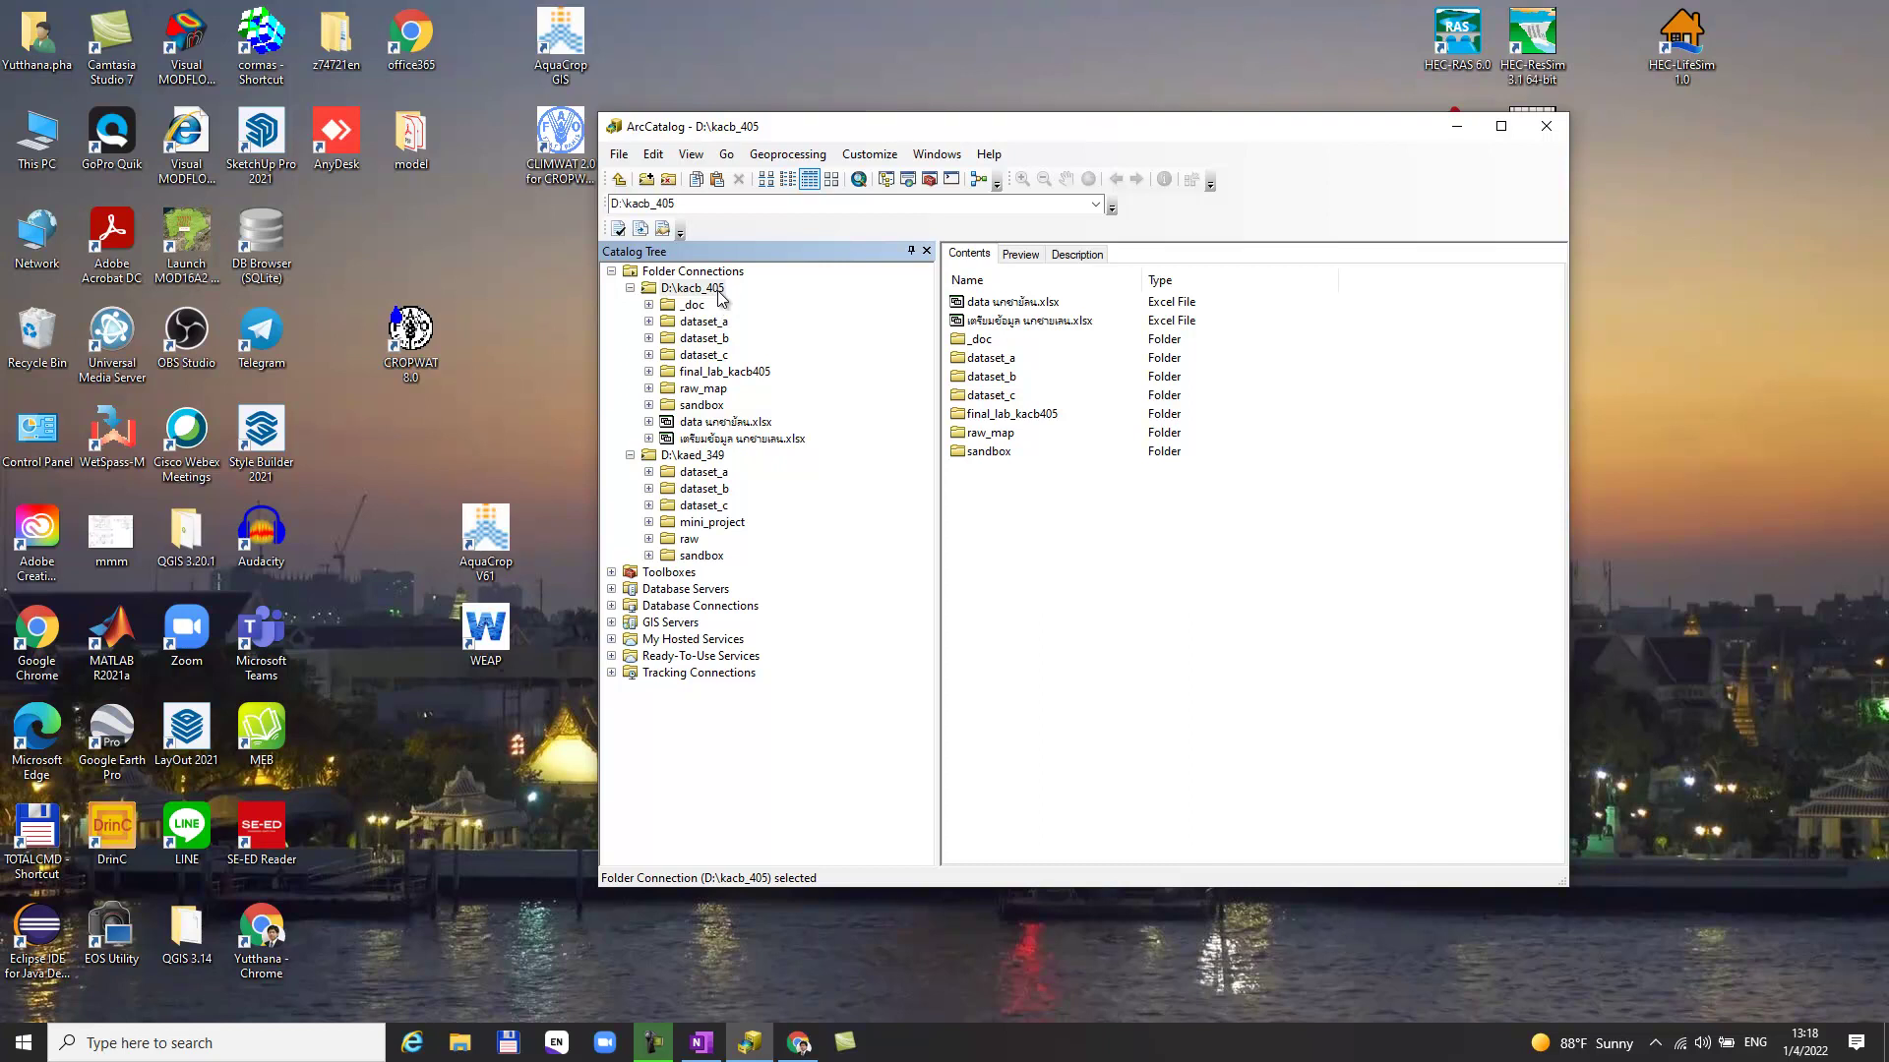
Disconnect the D:\kacb_405 folder connection from the catalog tree
right_click(706, 295)
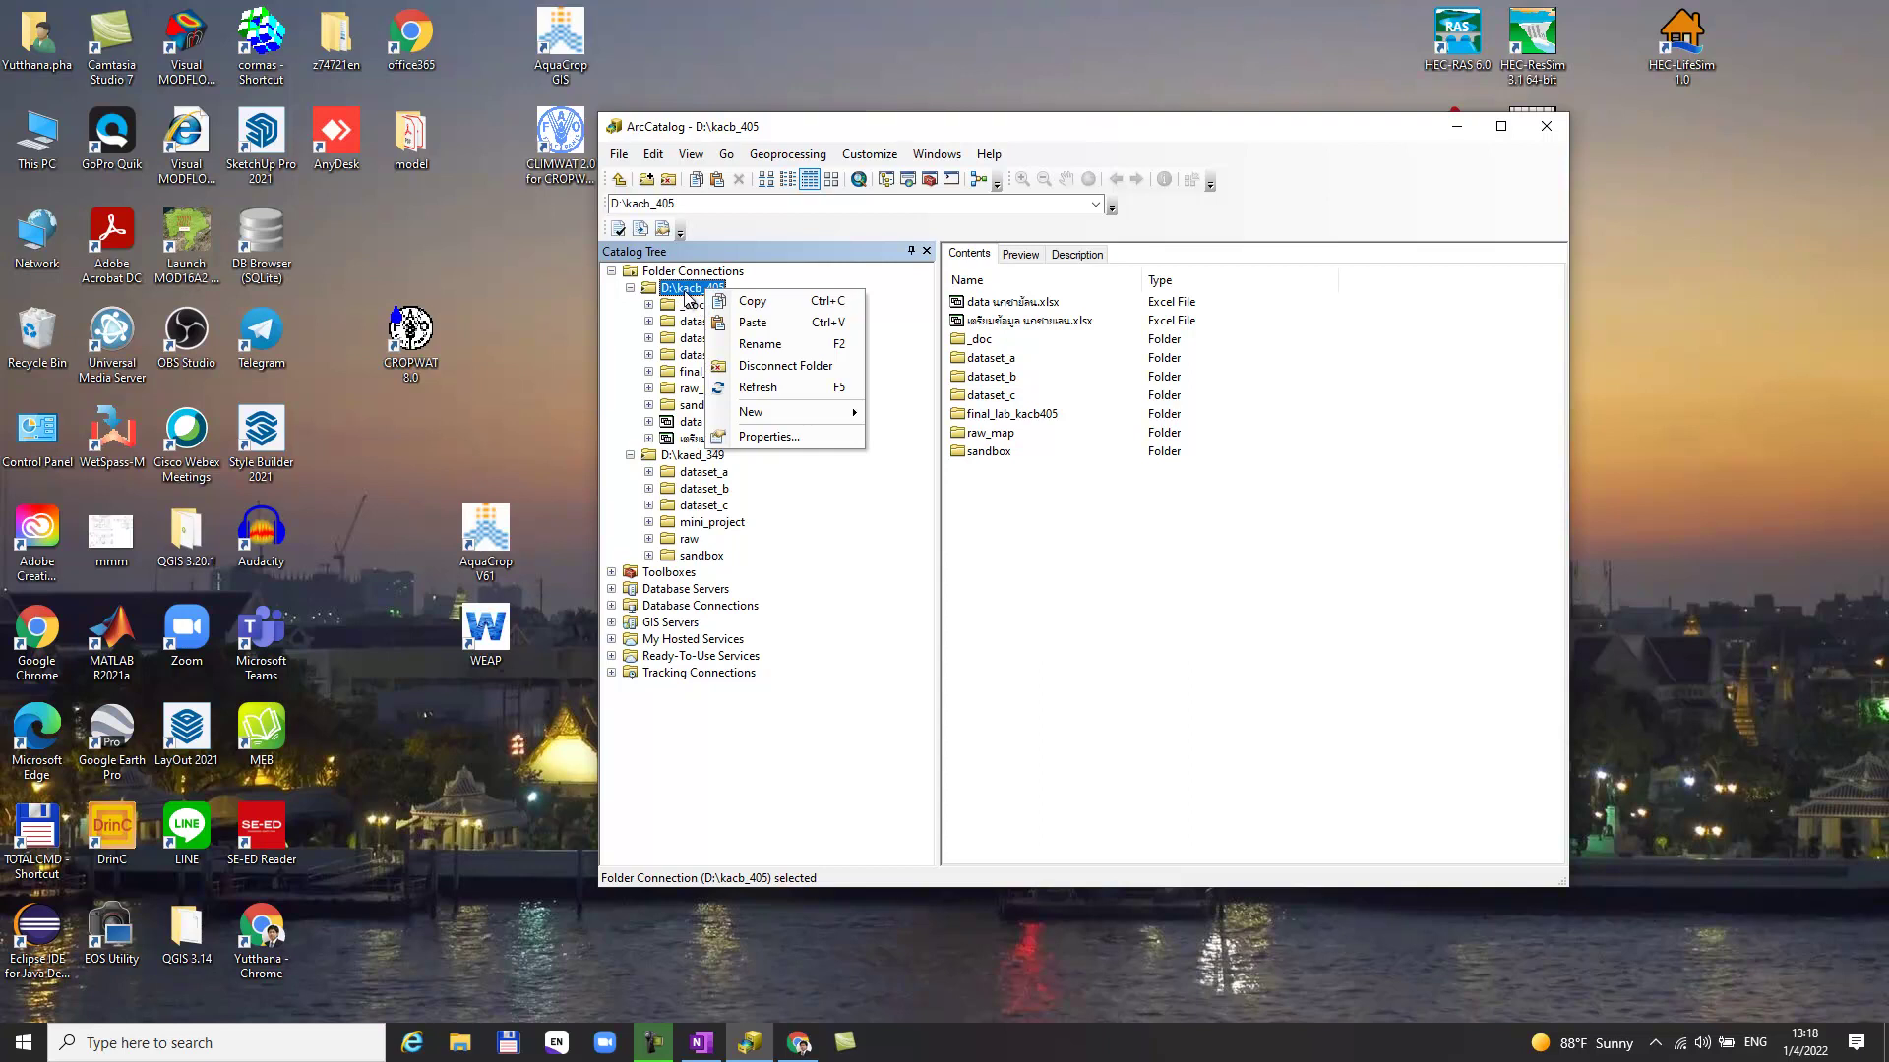
right_click(681, 292)
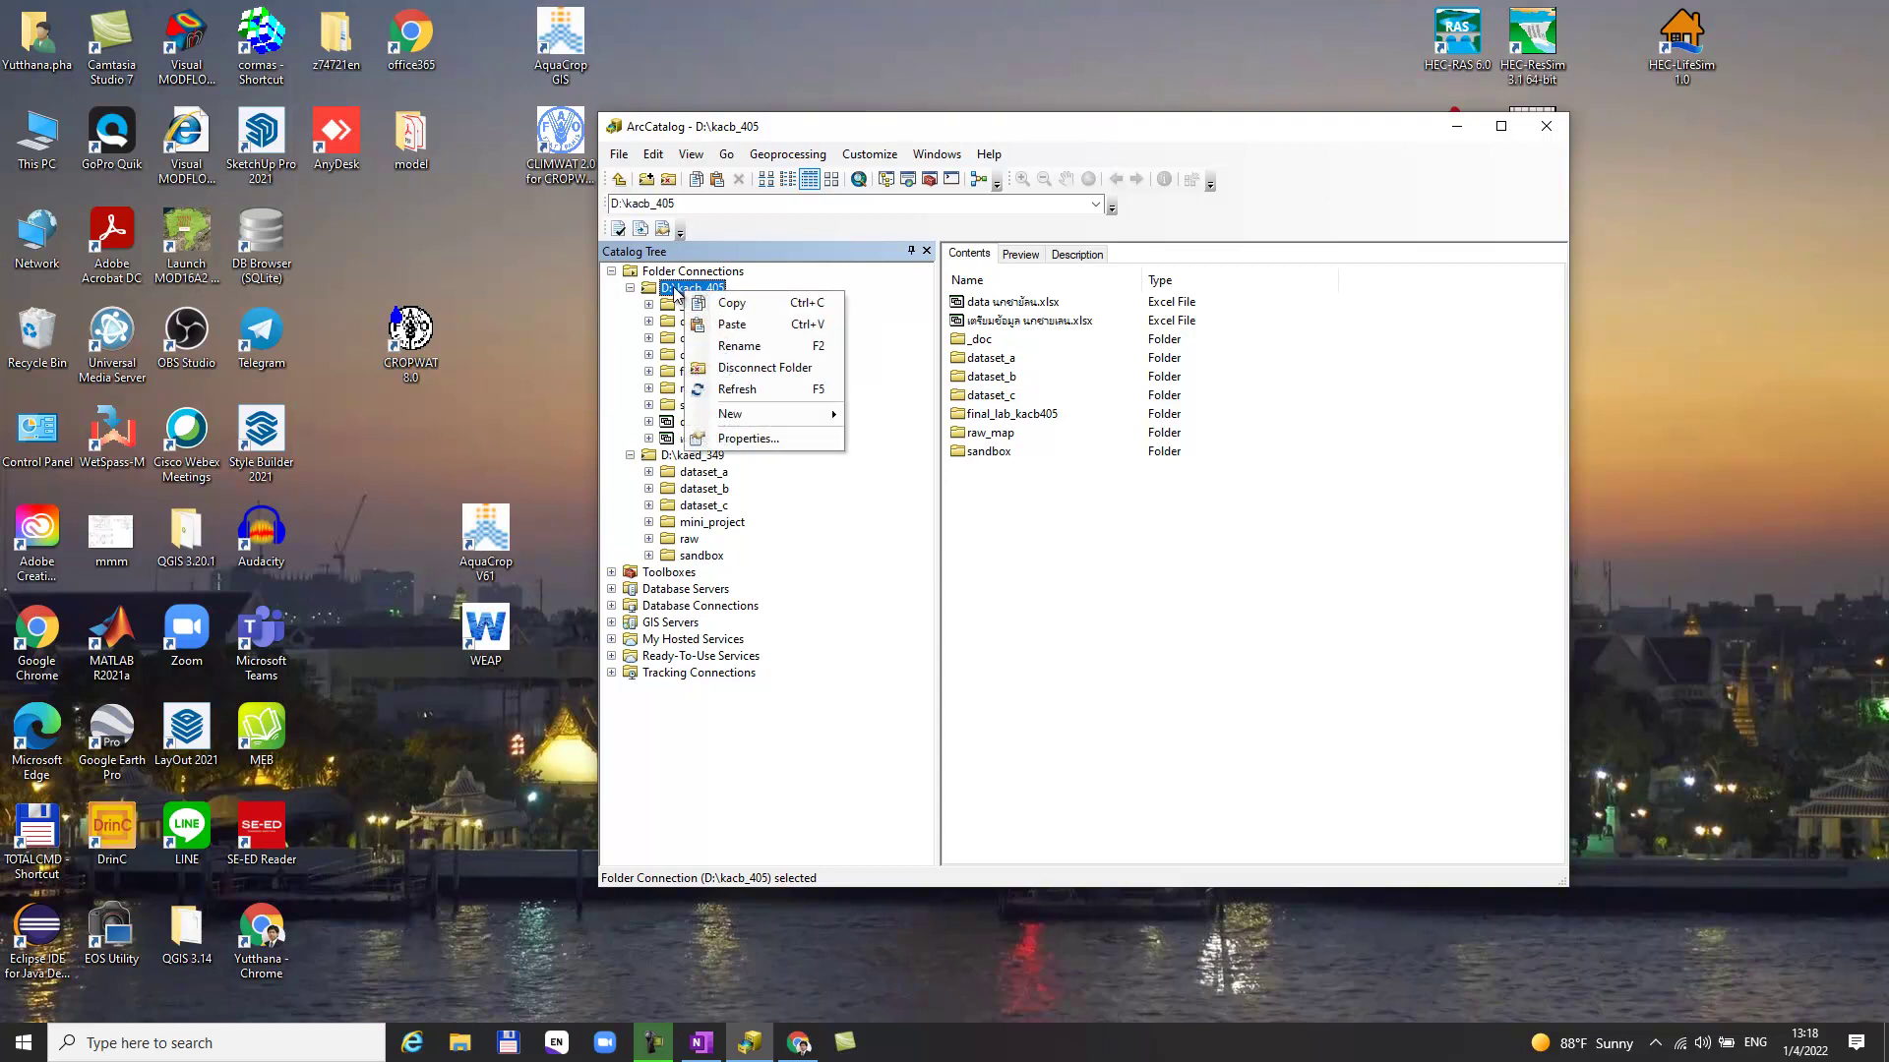
right_click(674, 288)
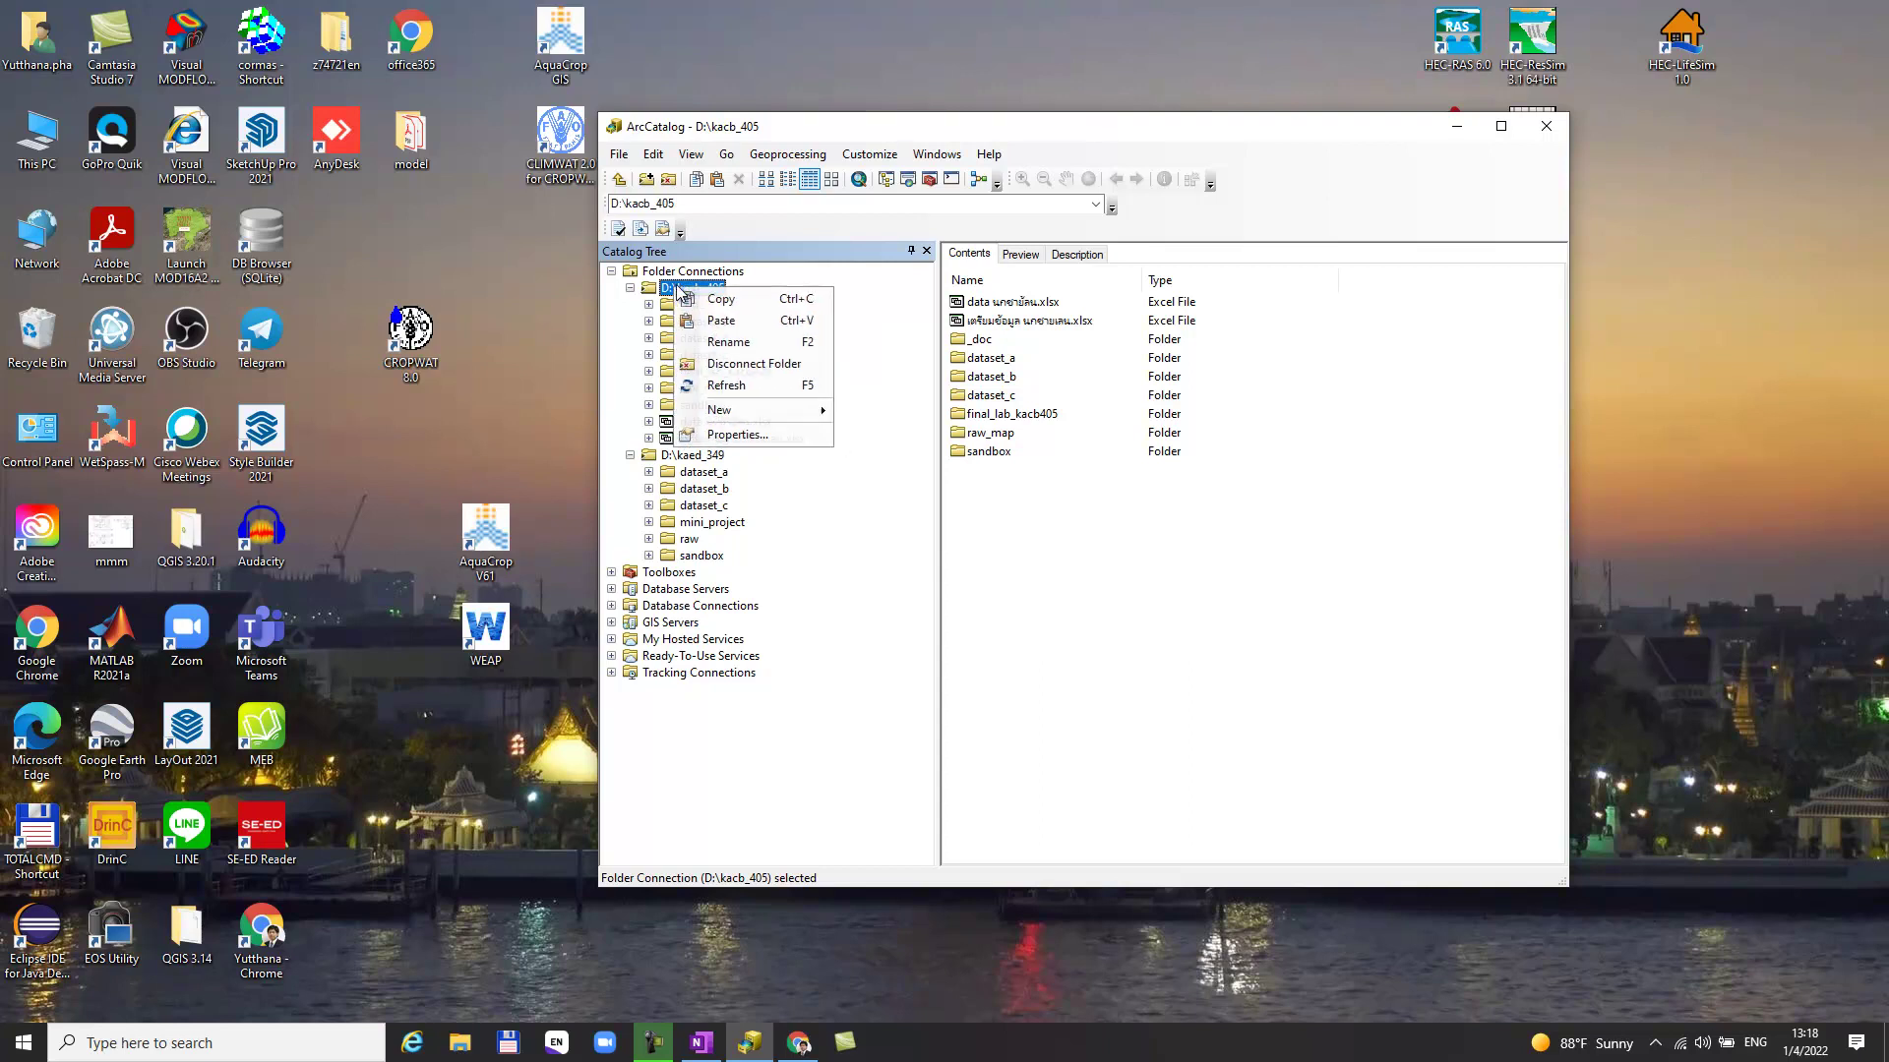
left_click(744, 366)
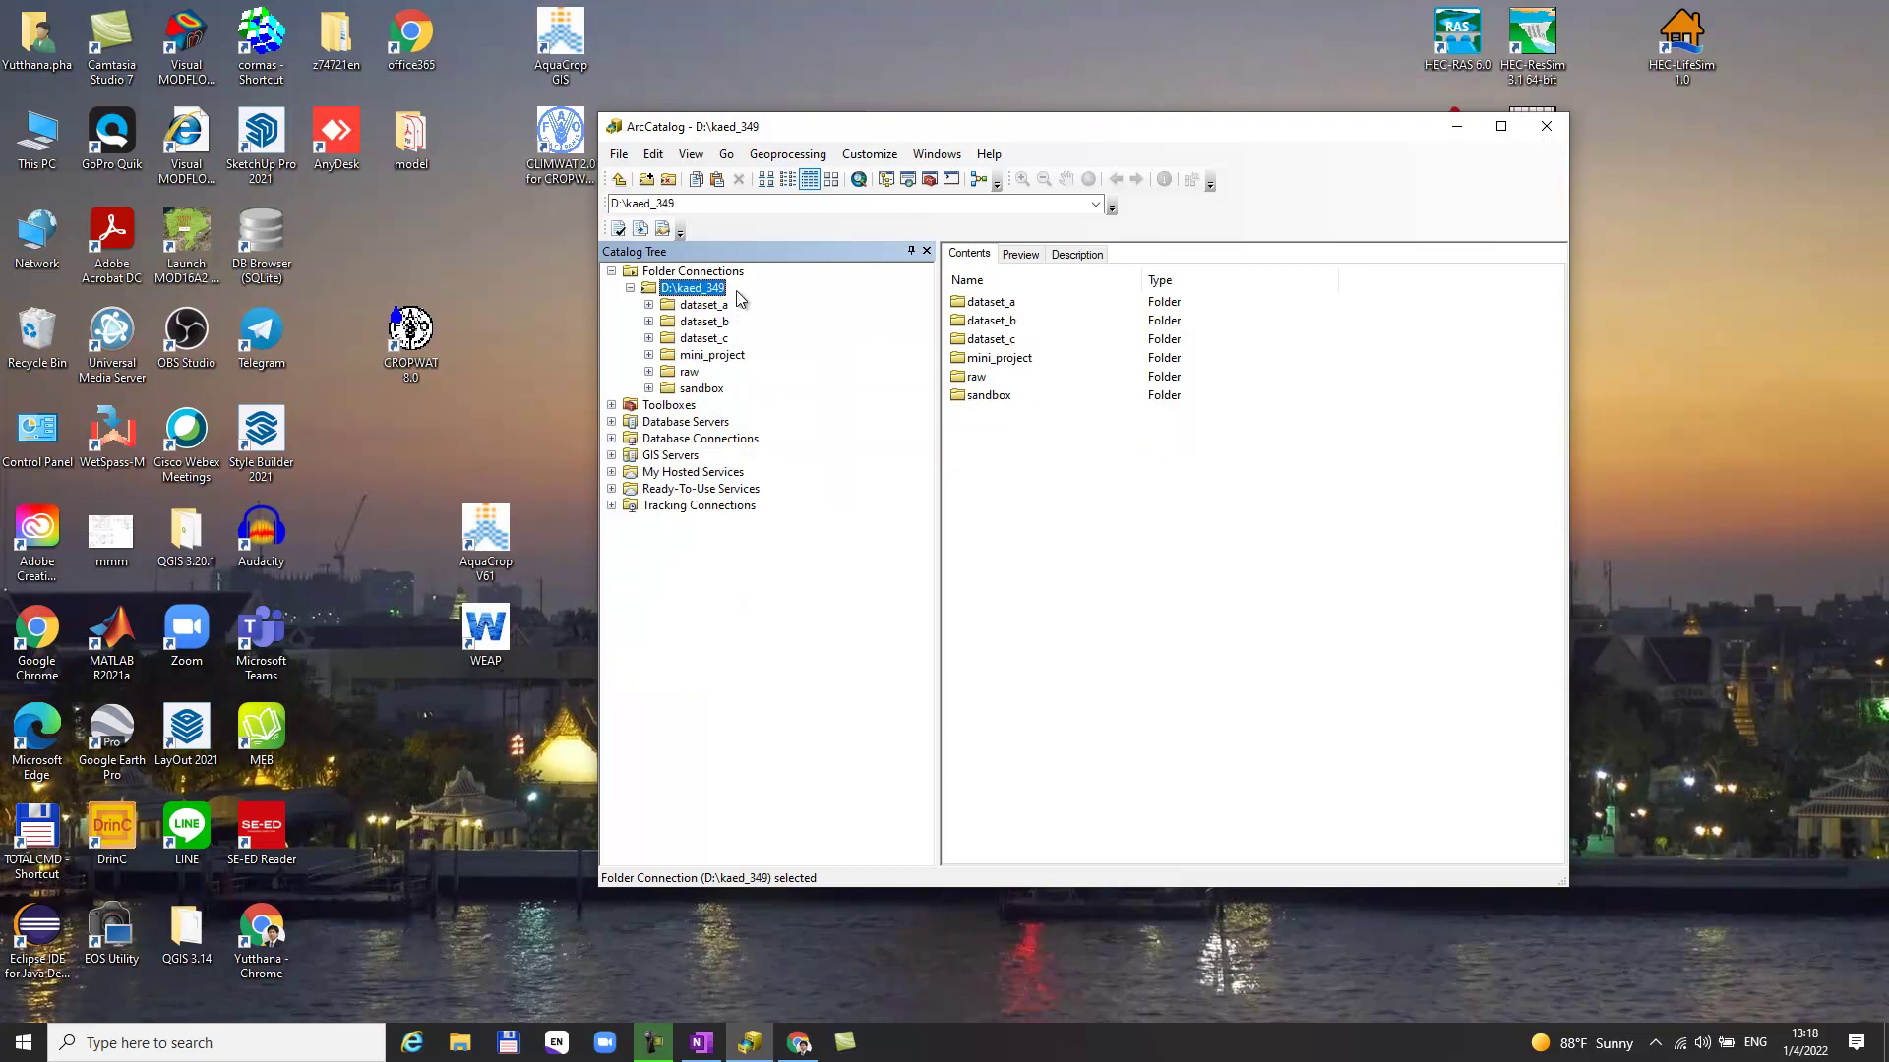
Expand dataset_a under D:\kaed_349 and view the shapefiles in its add_field_table and calculate_geometry folders
left_click(701, 305)
left_click(650, 305)
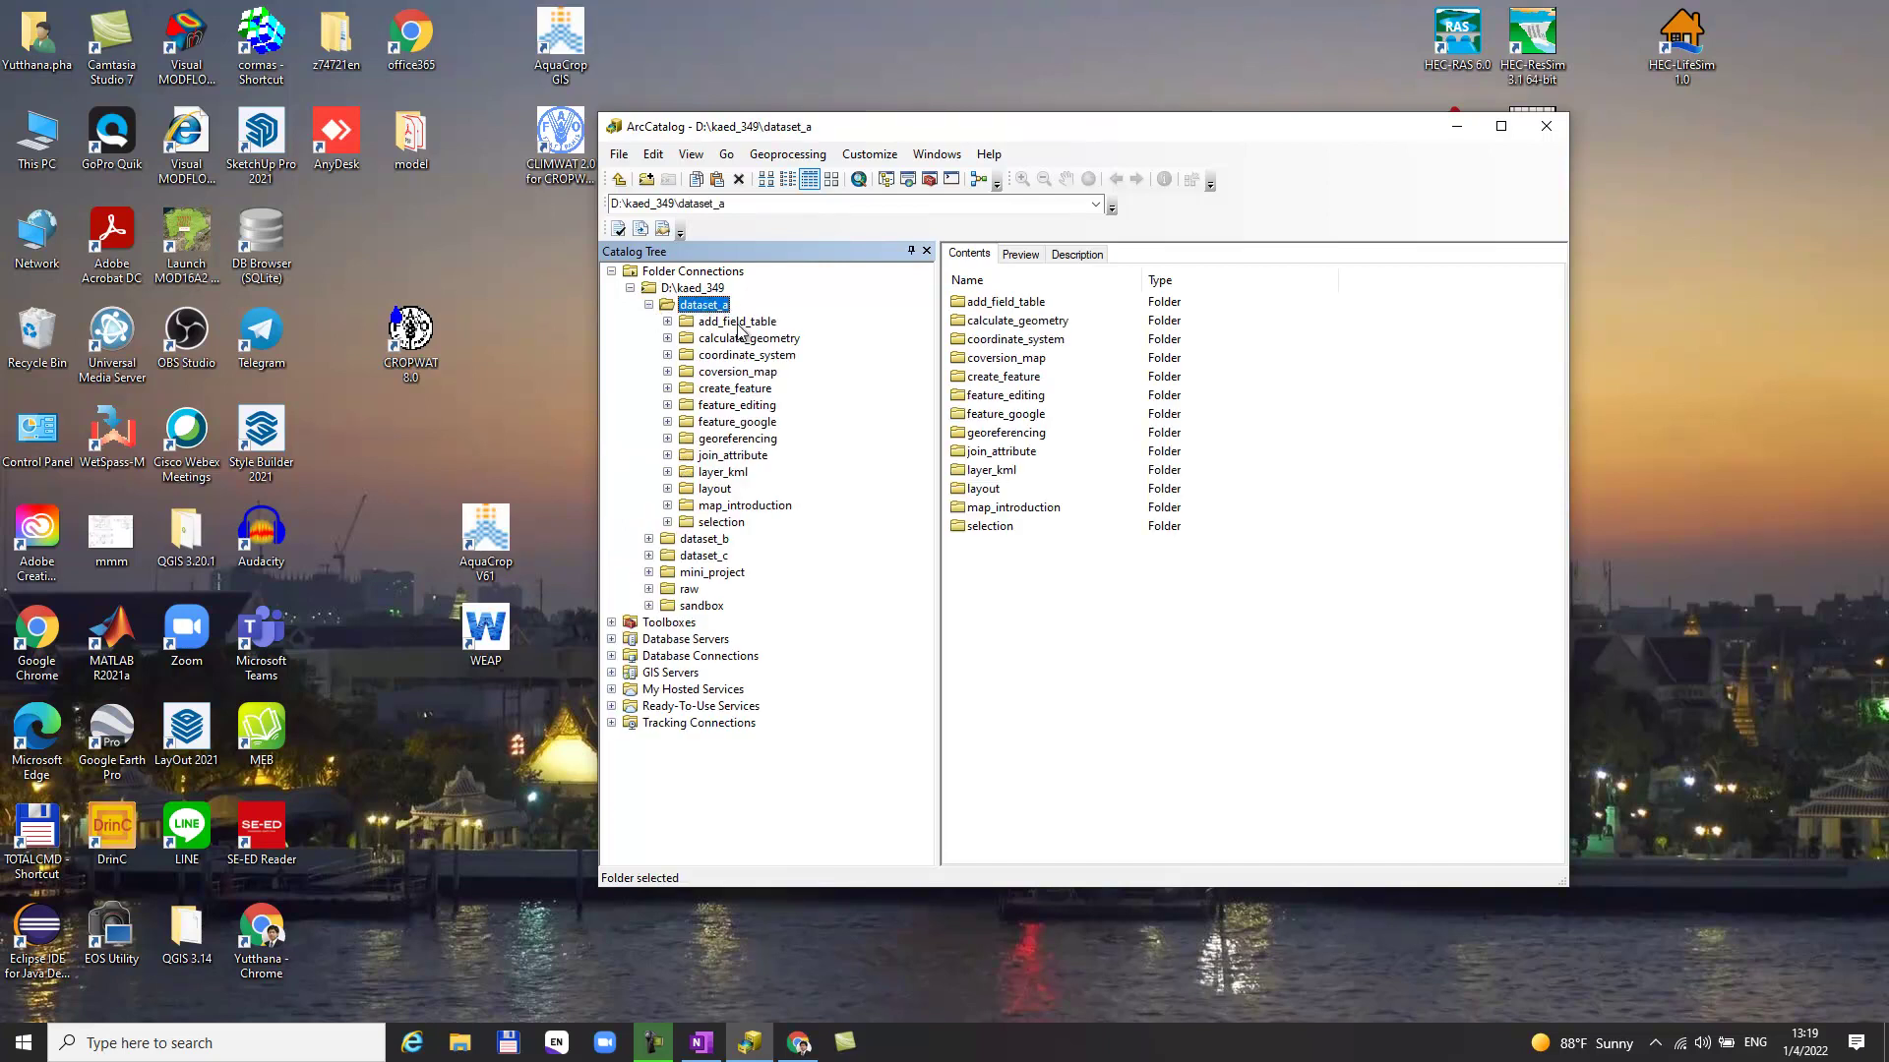
double_click(740, 323)
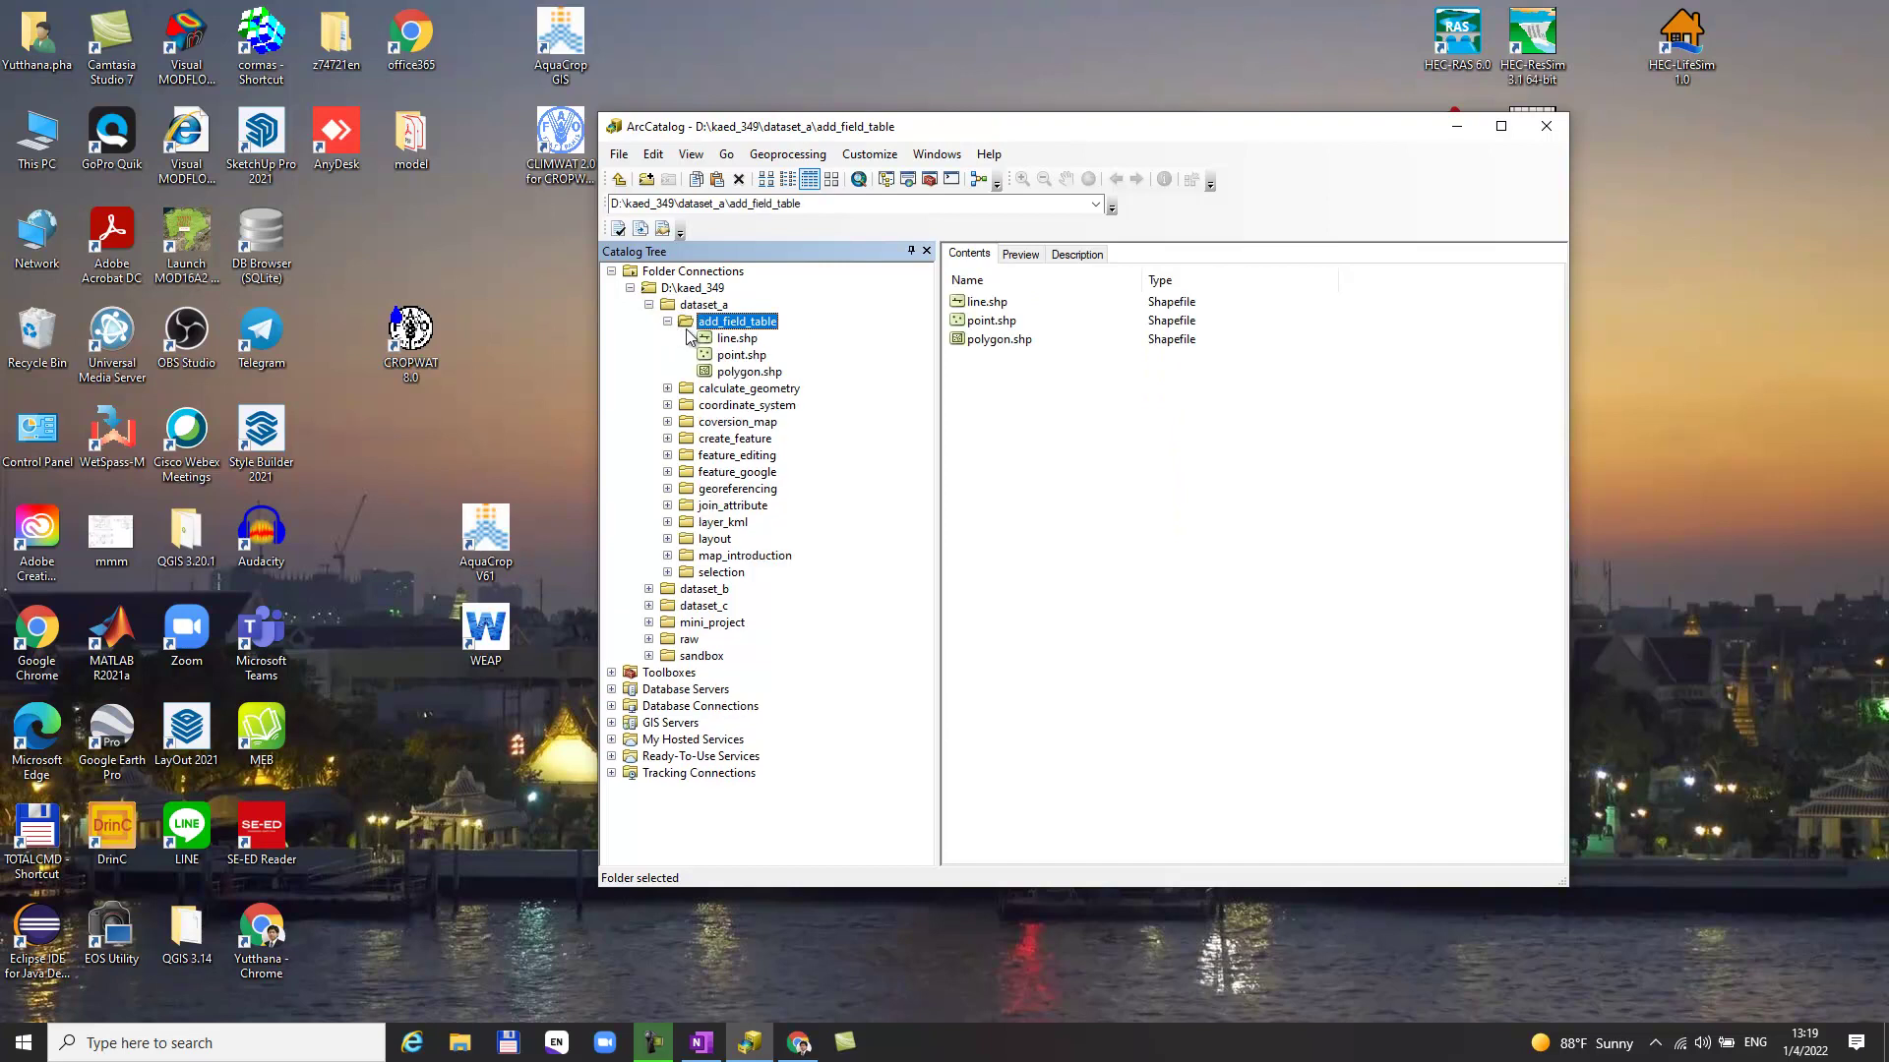
left_click(740, 338)
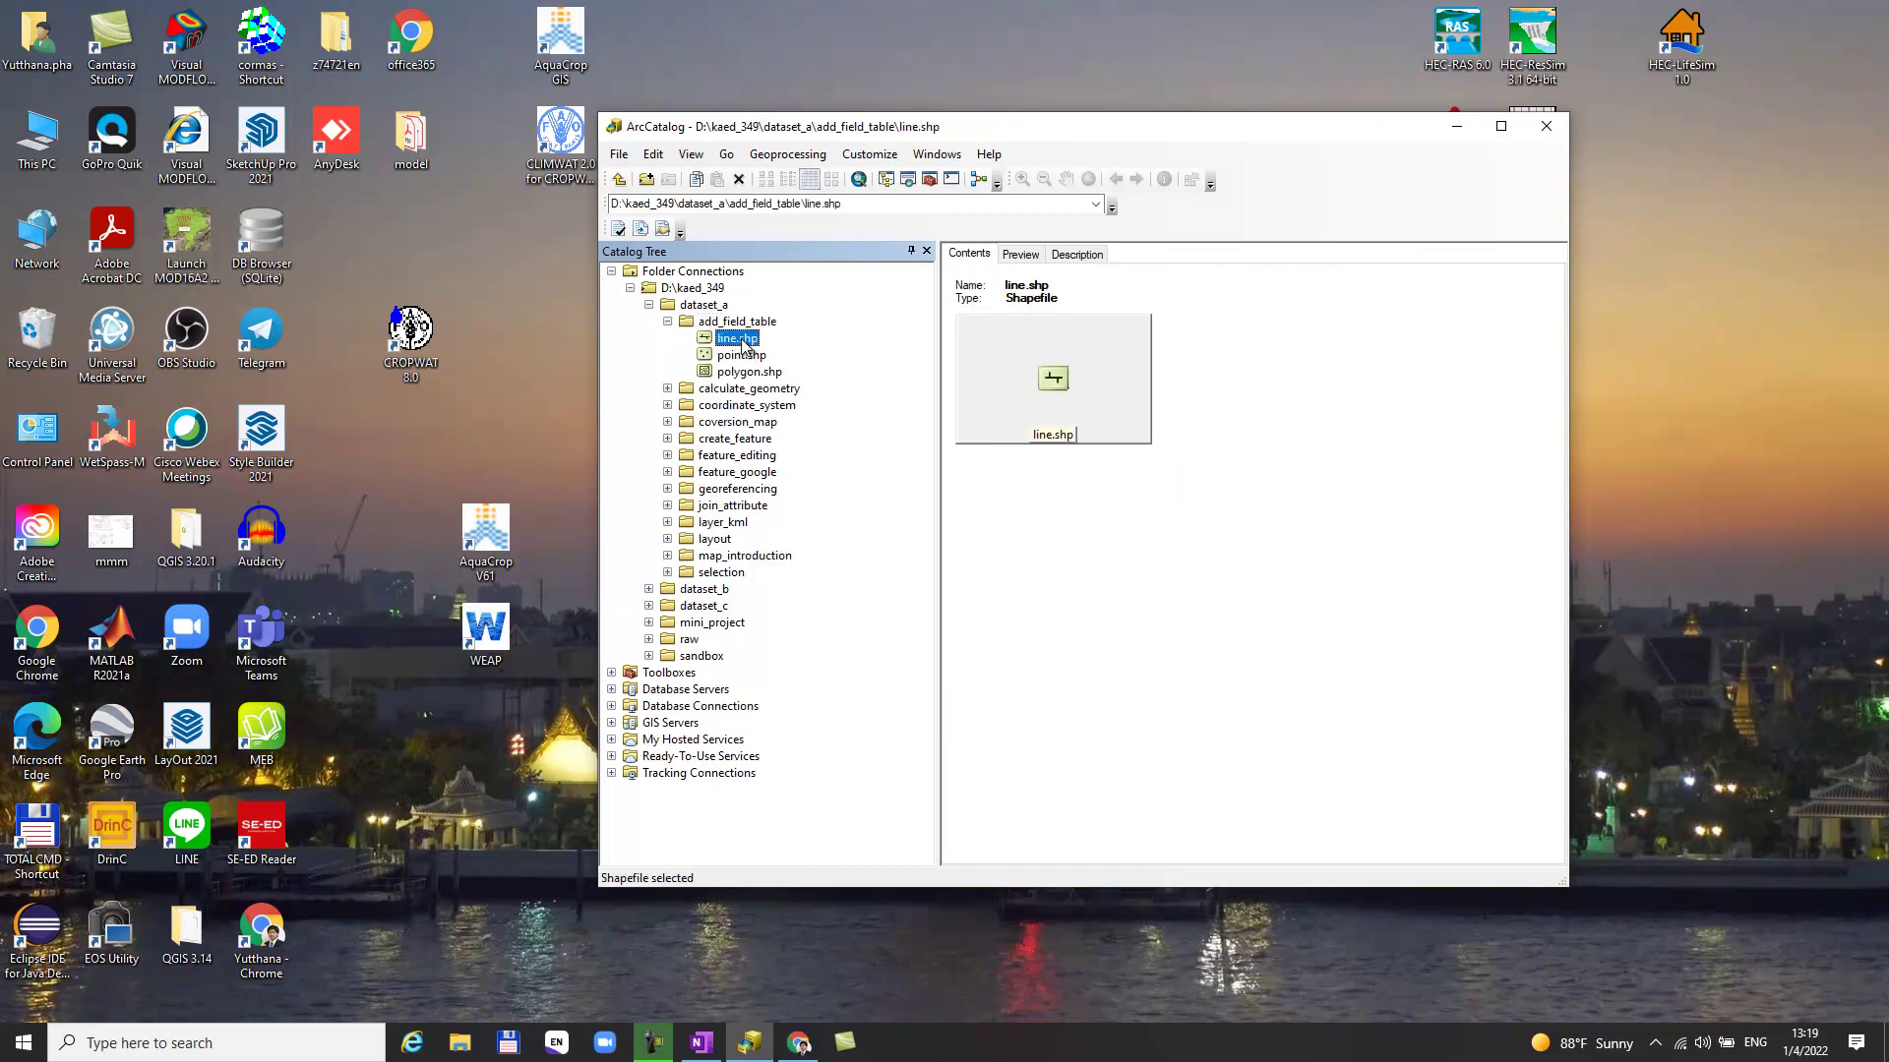
left_click(733, 389)
left_click(668, 389)
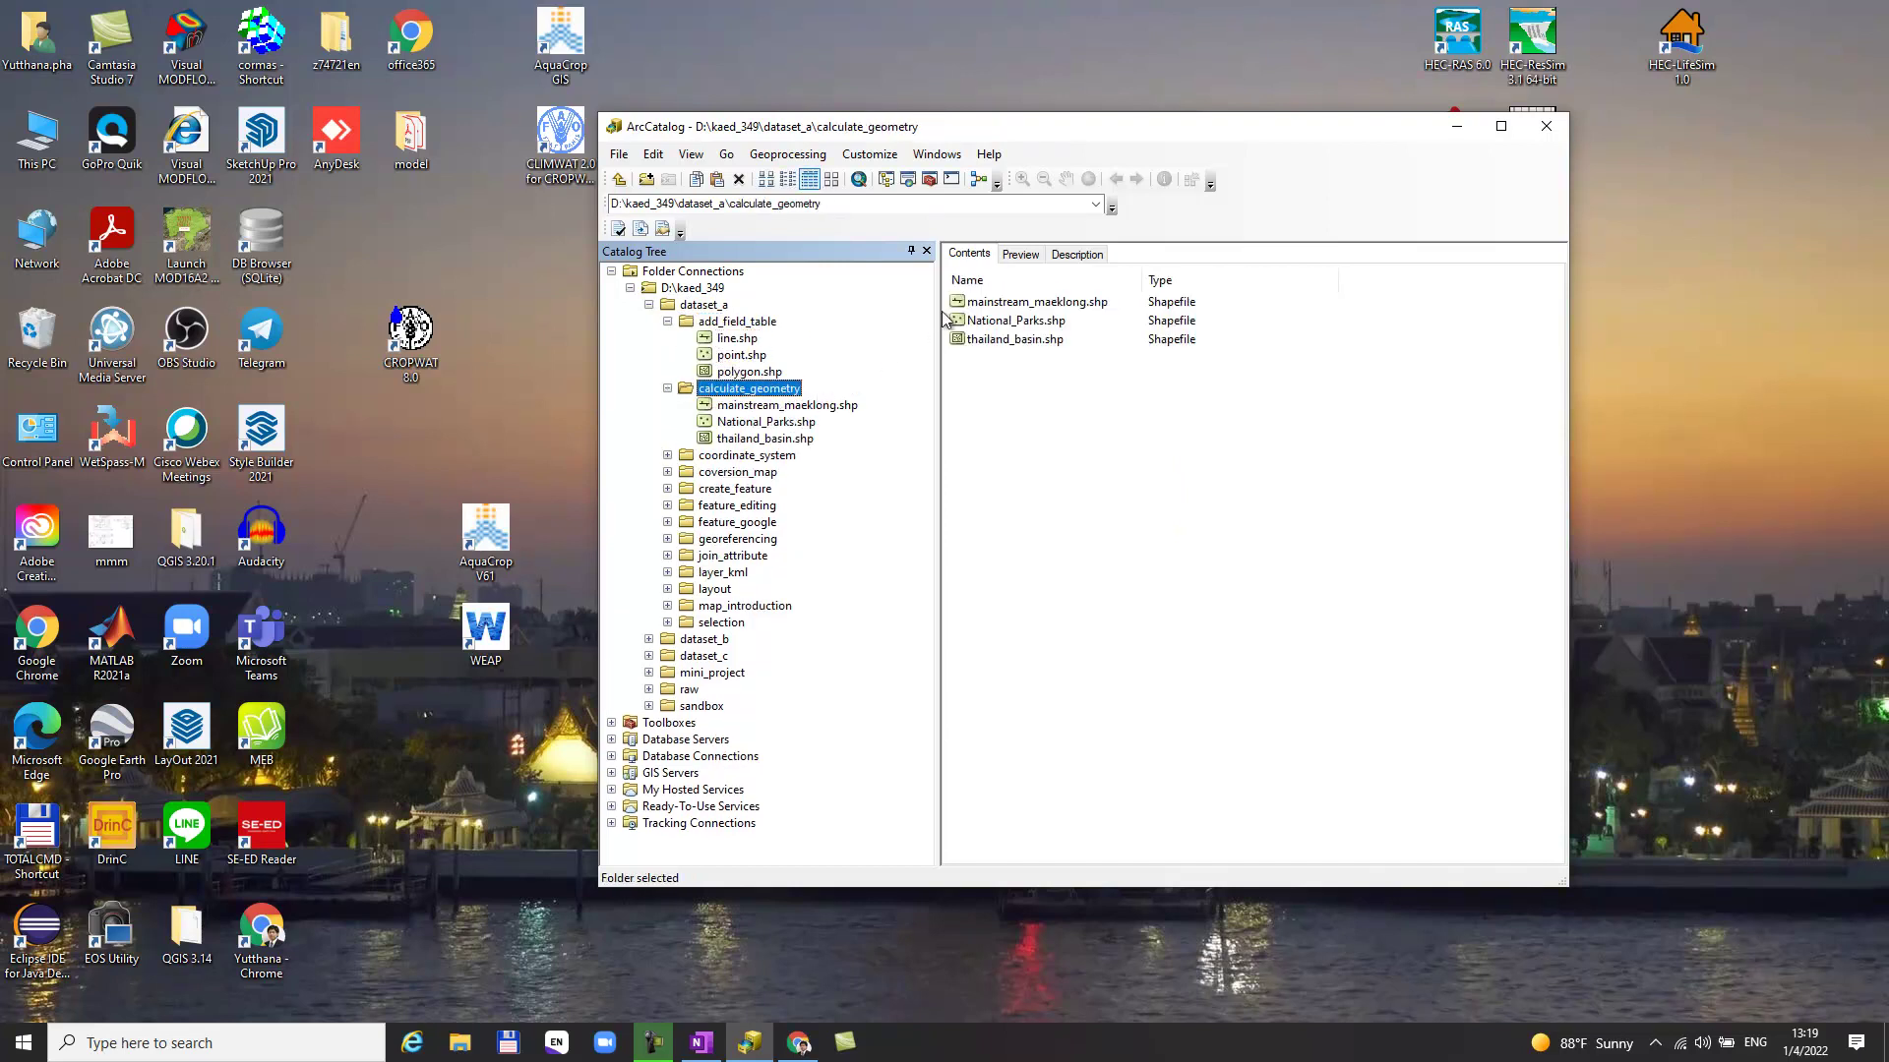
left_click(734, 339)
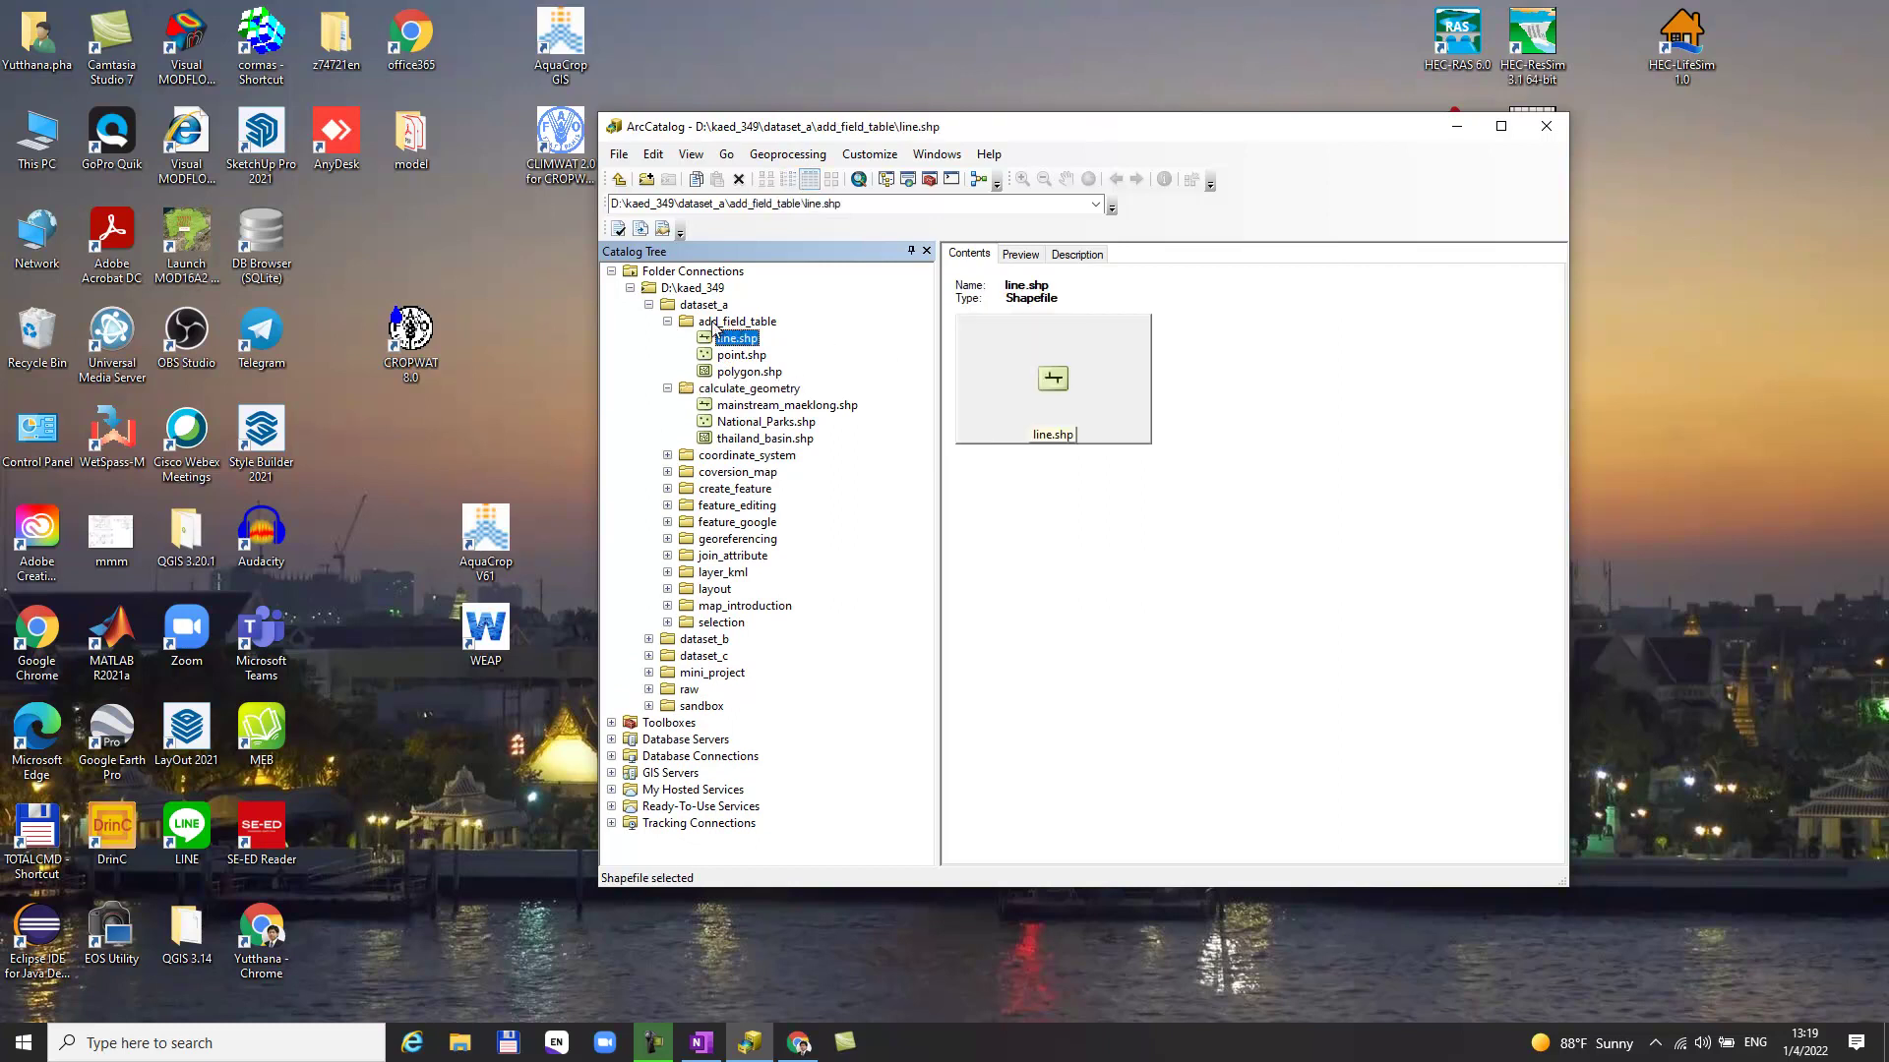
Collapse dataset_a, expand it again and list the contents of its map_introduction folder in the catalog tree
left_click(695, 306)
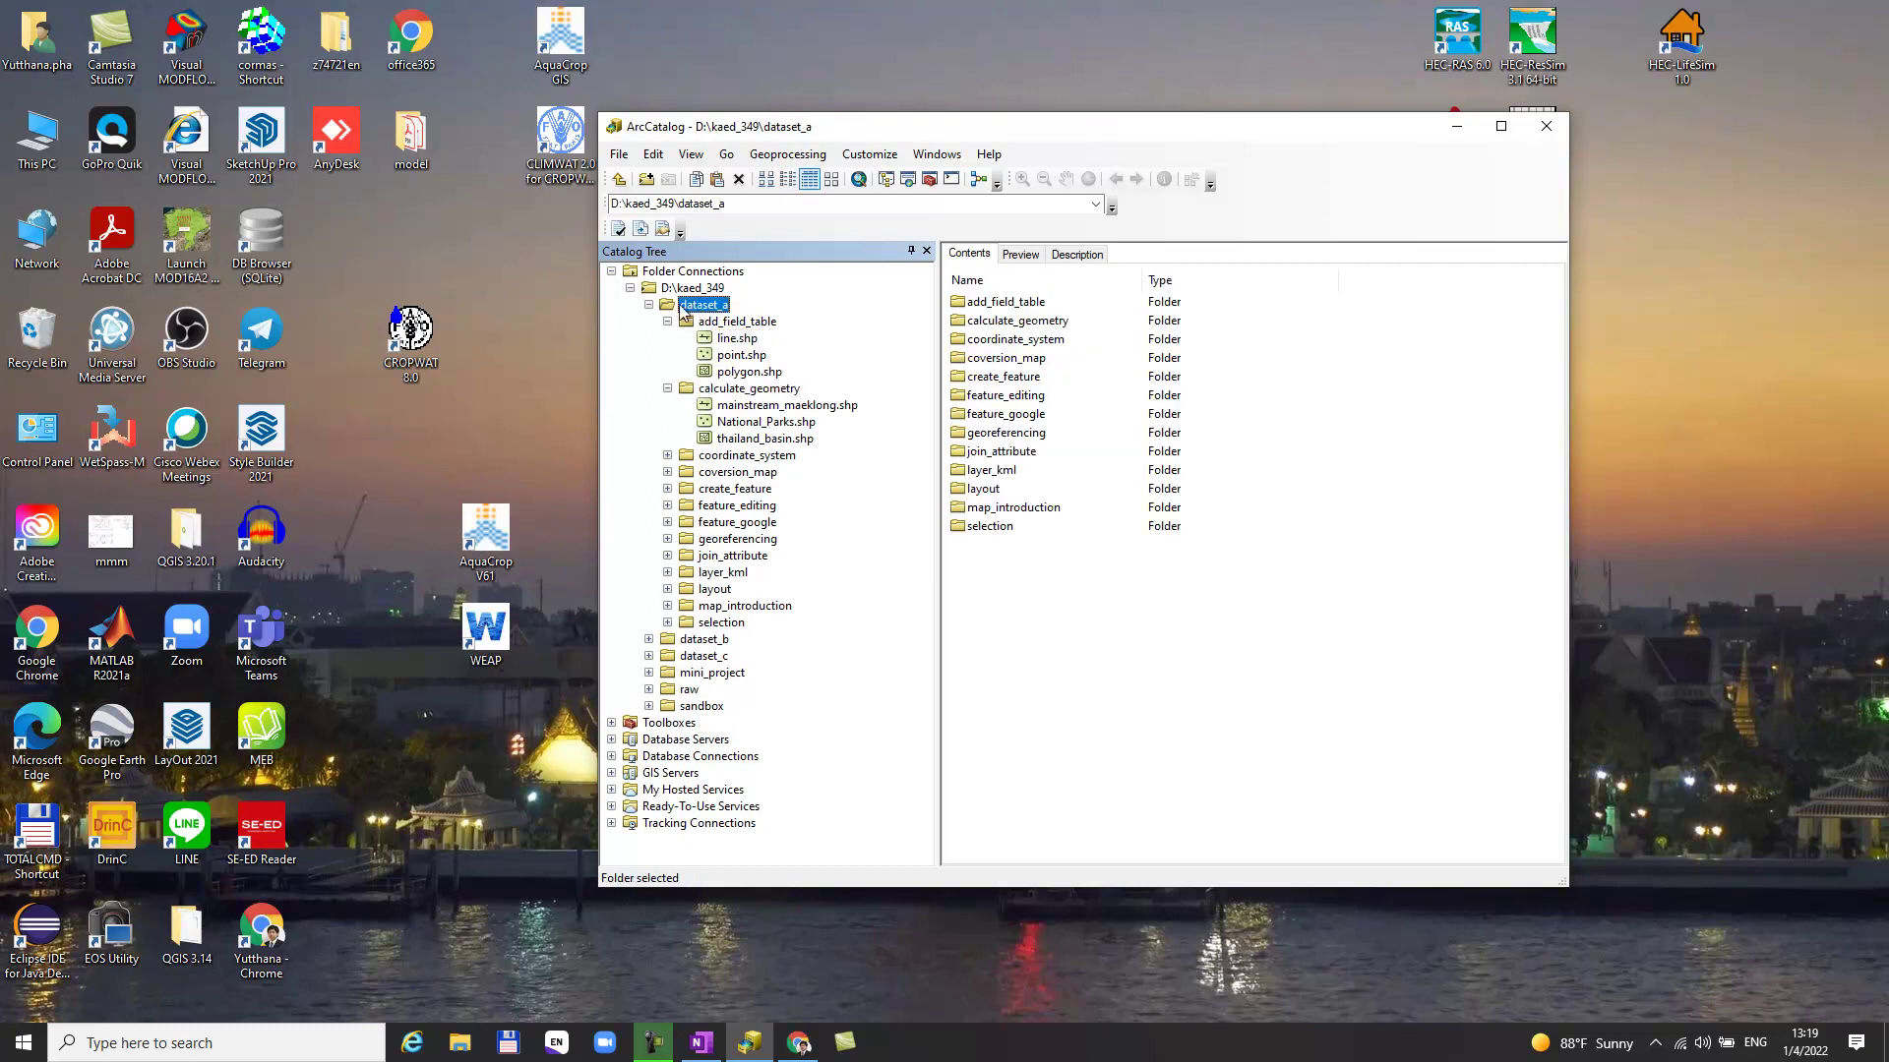
left_click(648, 306)
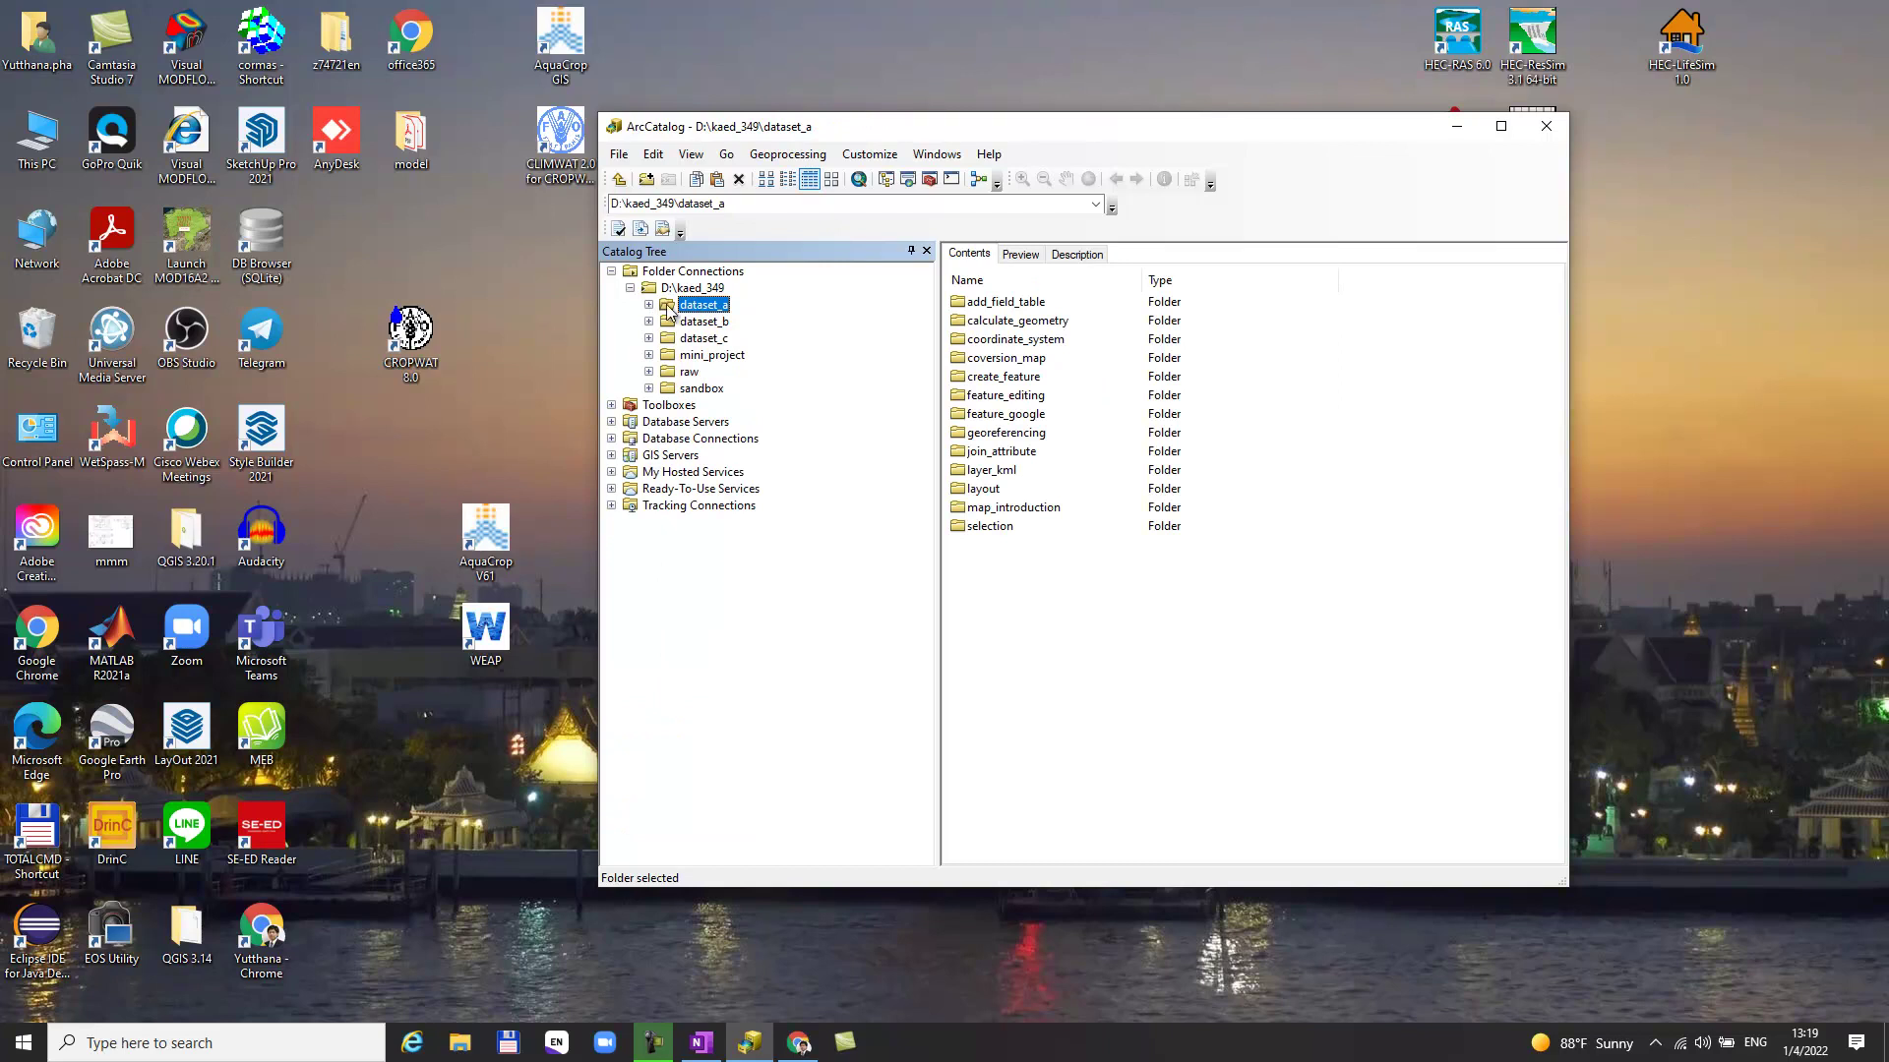
left_click(648, 306)
left_click(667, 338)
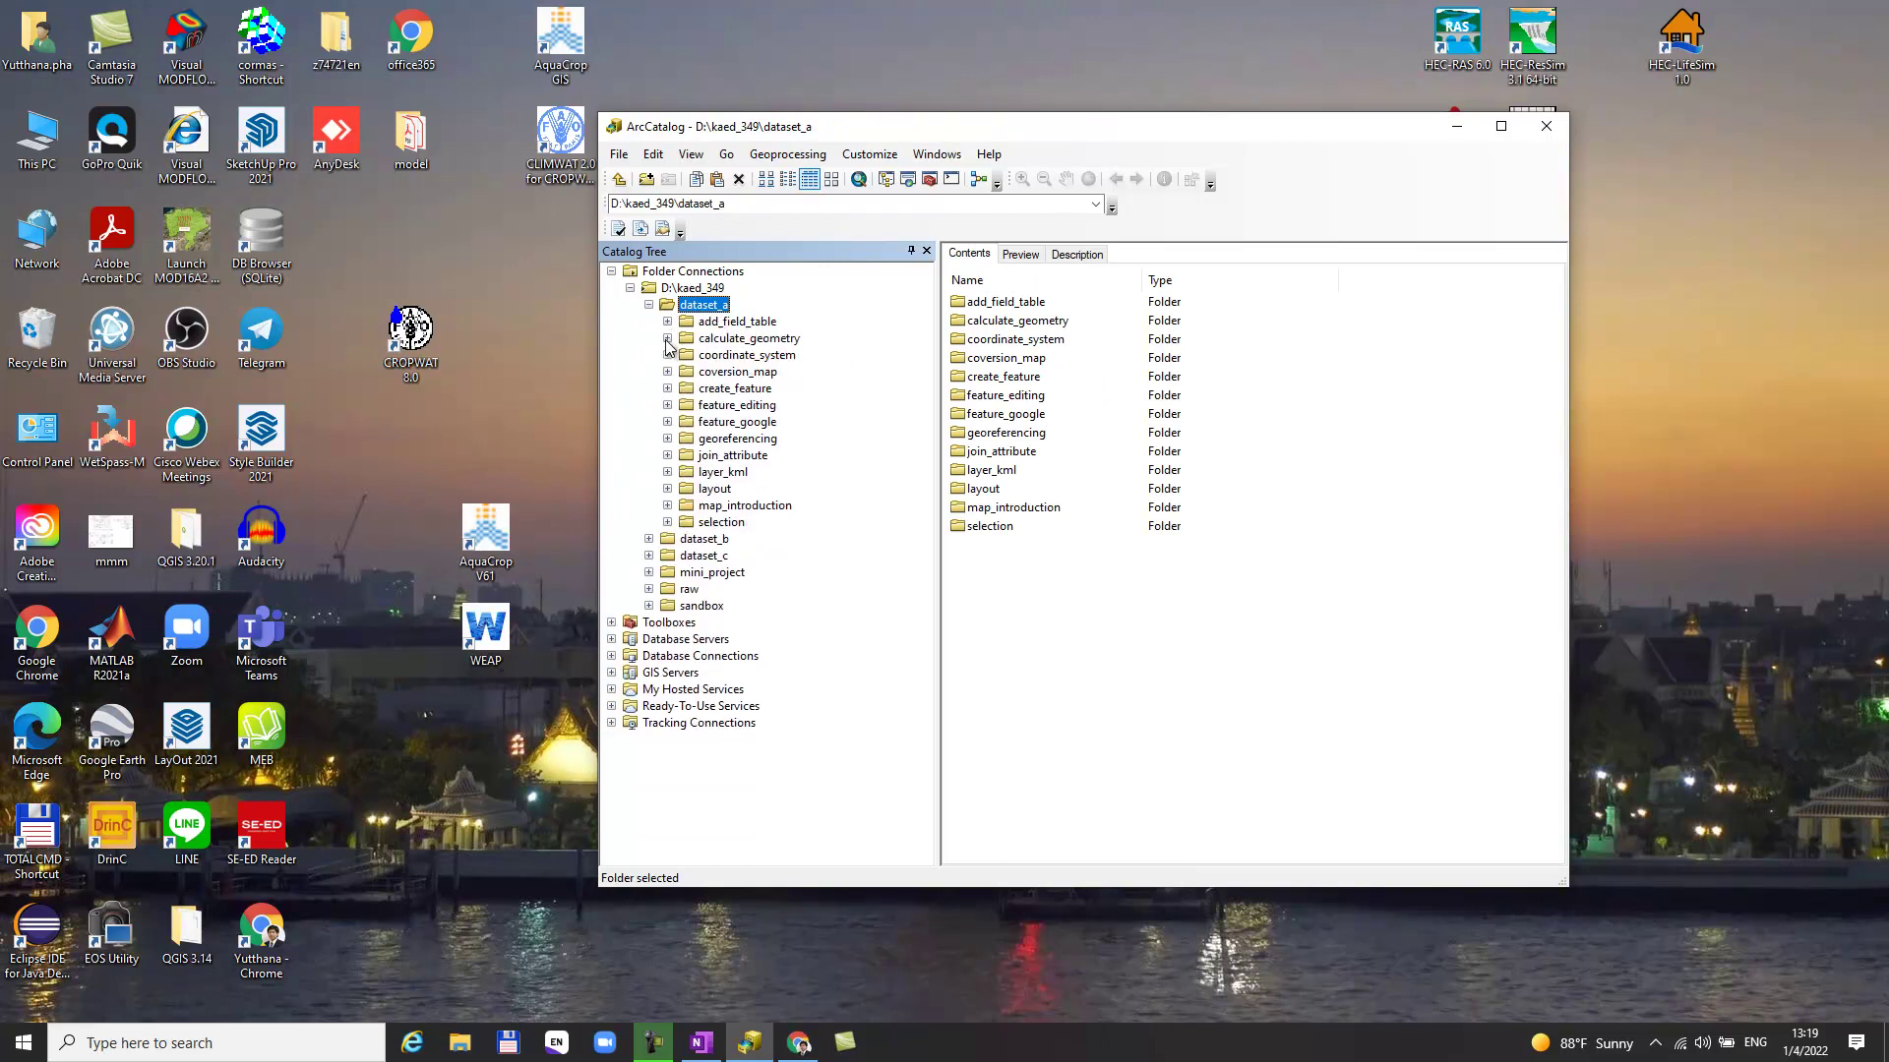
left_click(740, 507)
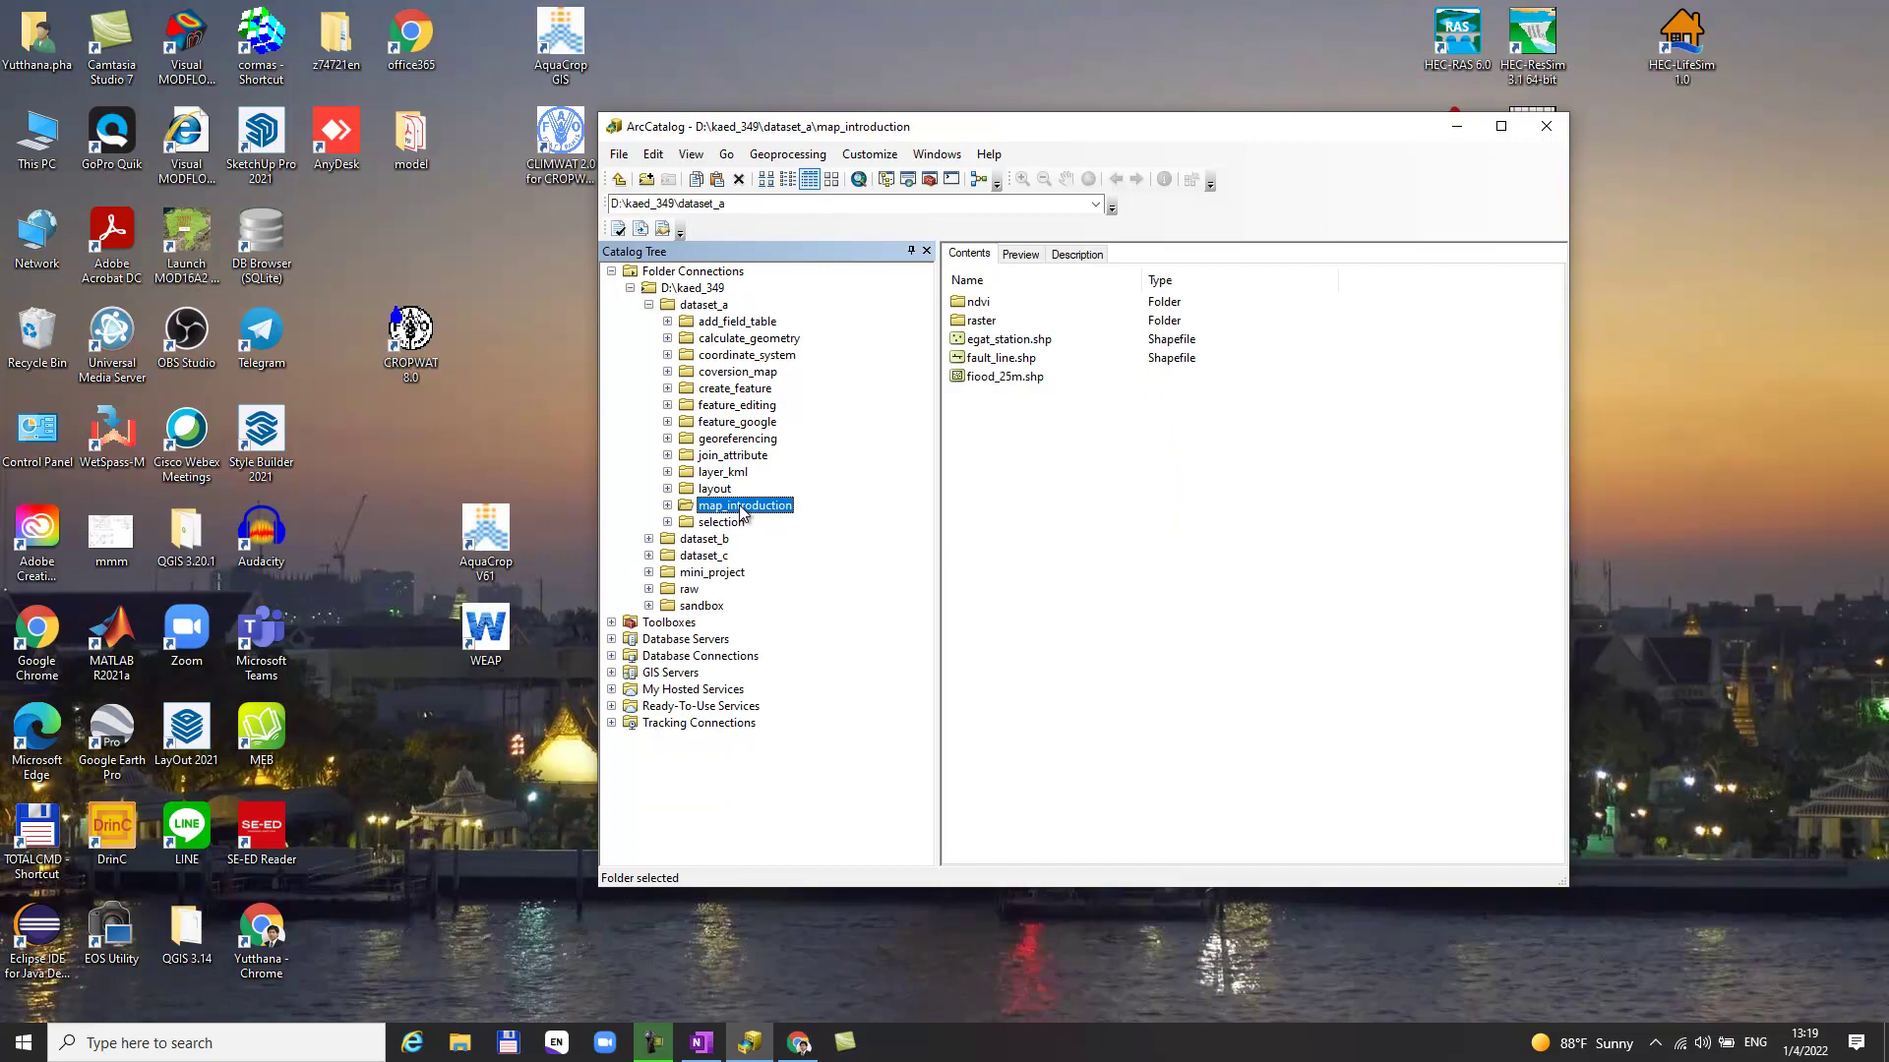
left_click(667, 505)
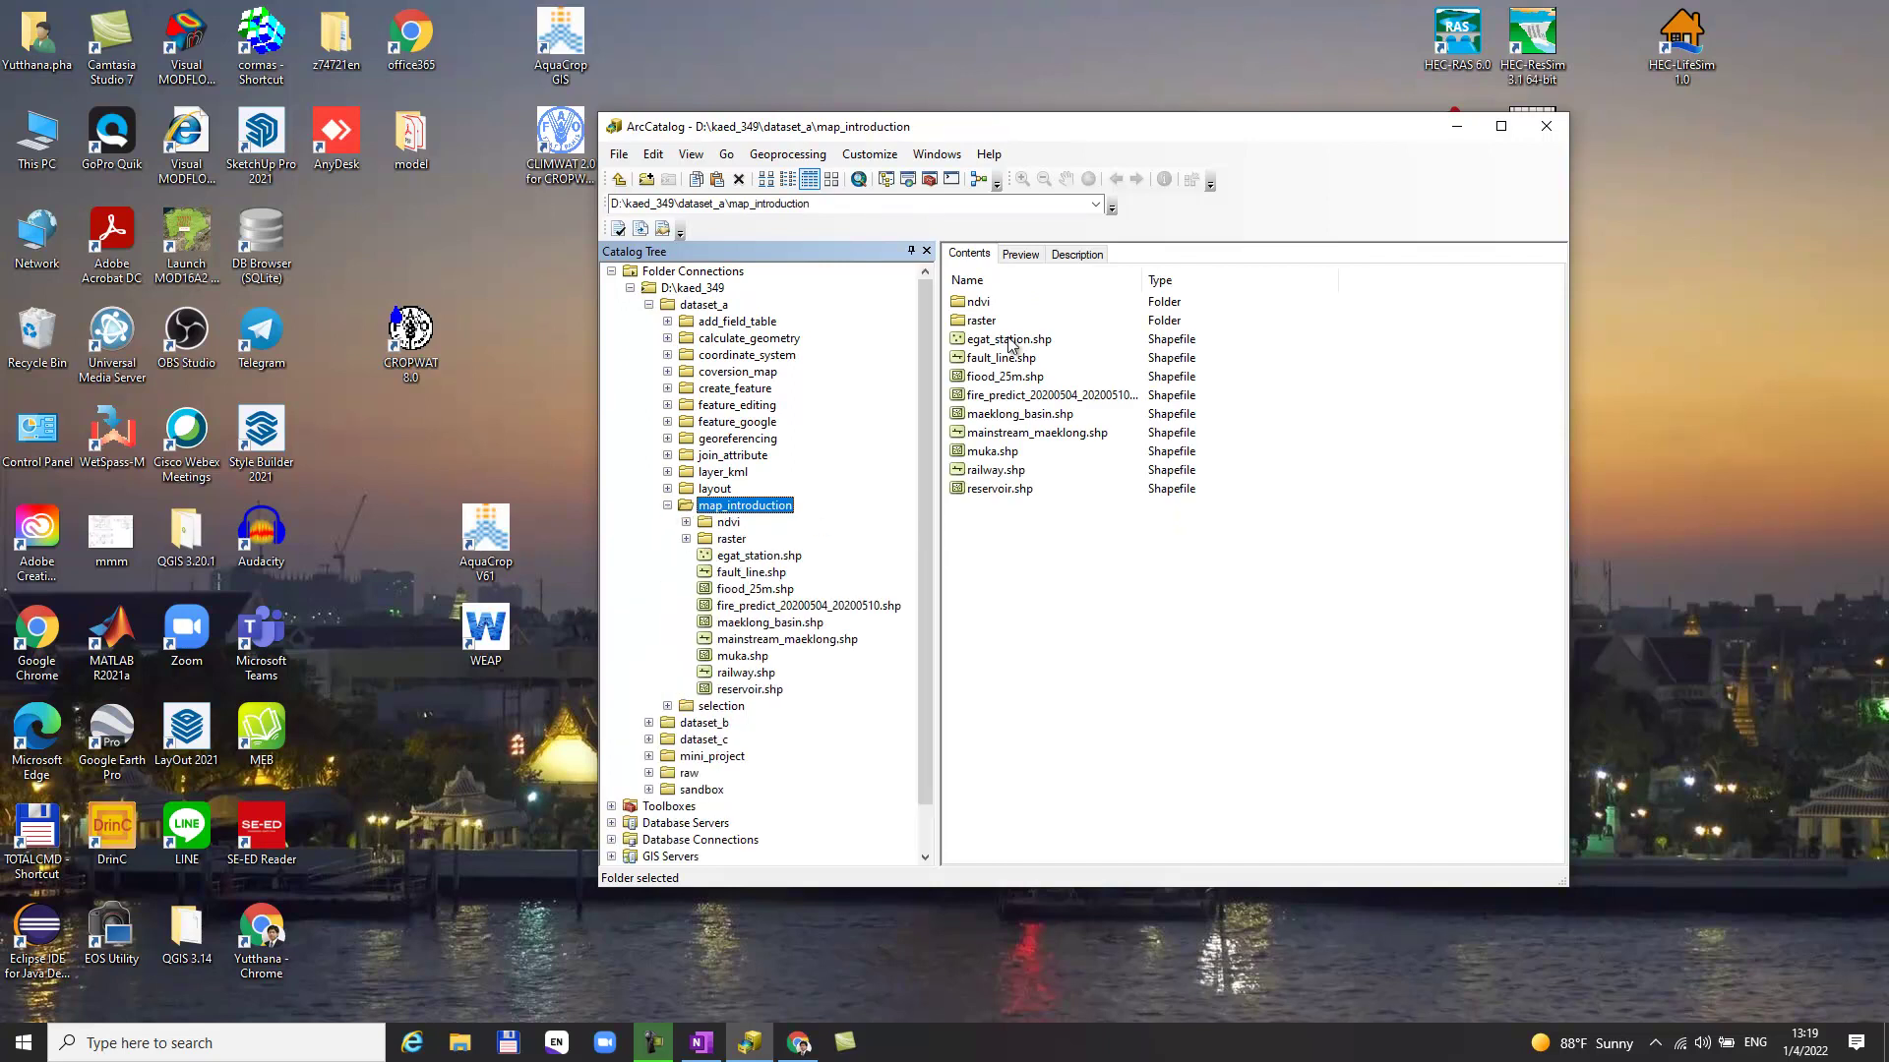
Expand the ndvi folder, check the preview and description of ndvi_20190202, and preview the ndvi_20191016 raster
left_click(729, 525)
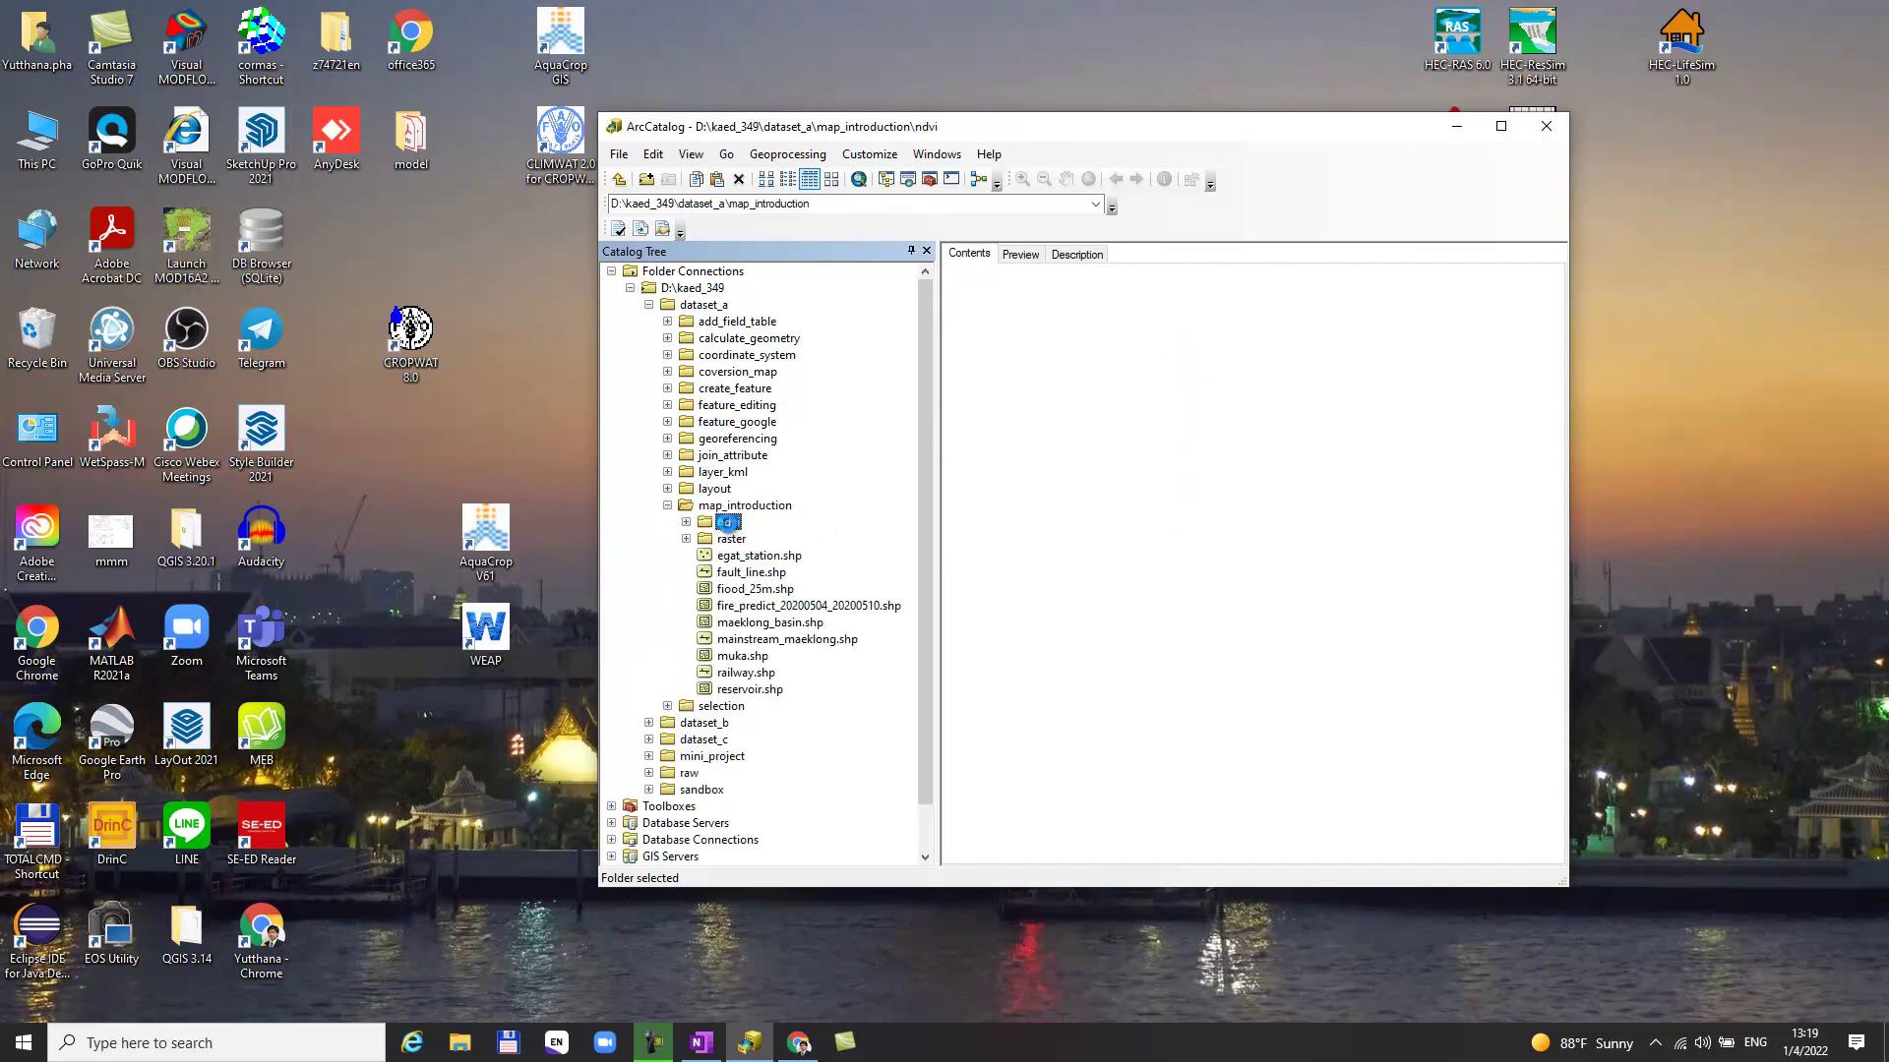
left_click(685, 521)
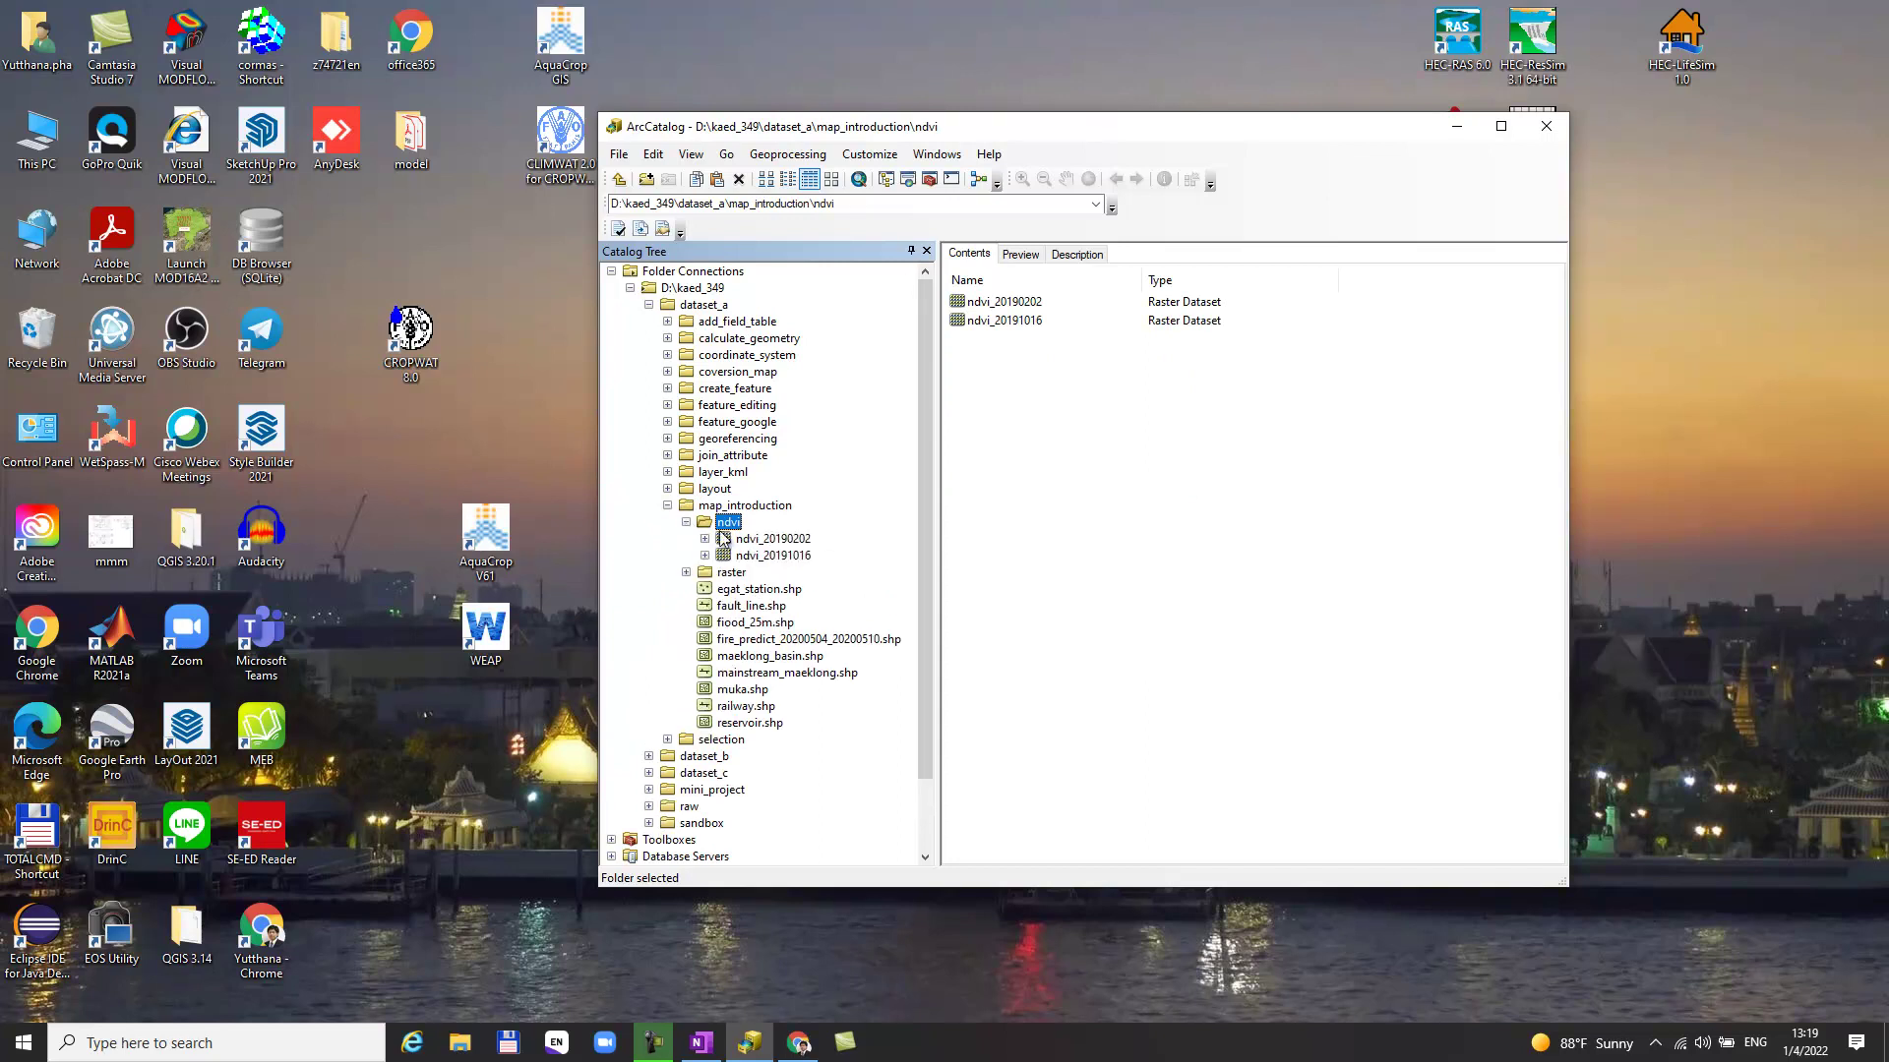
left_click(773, 542)
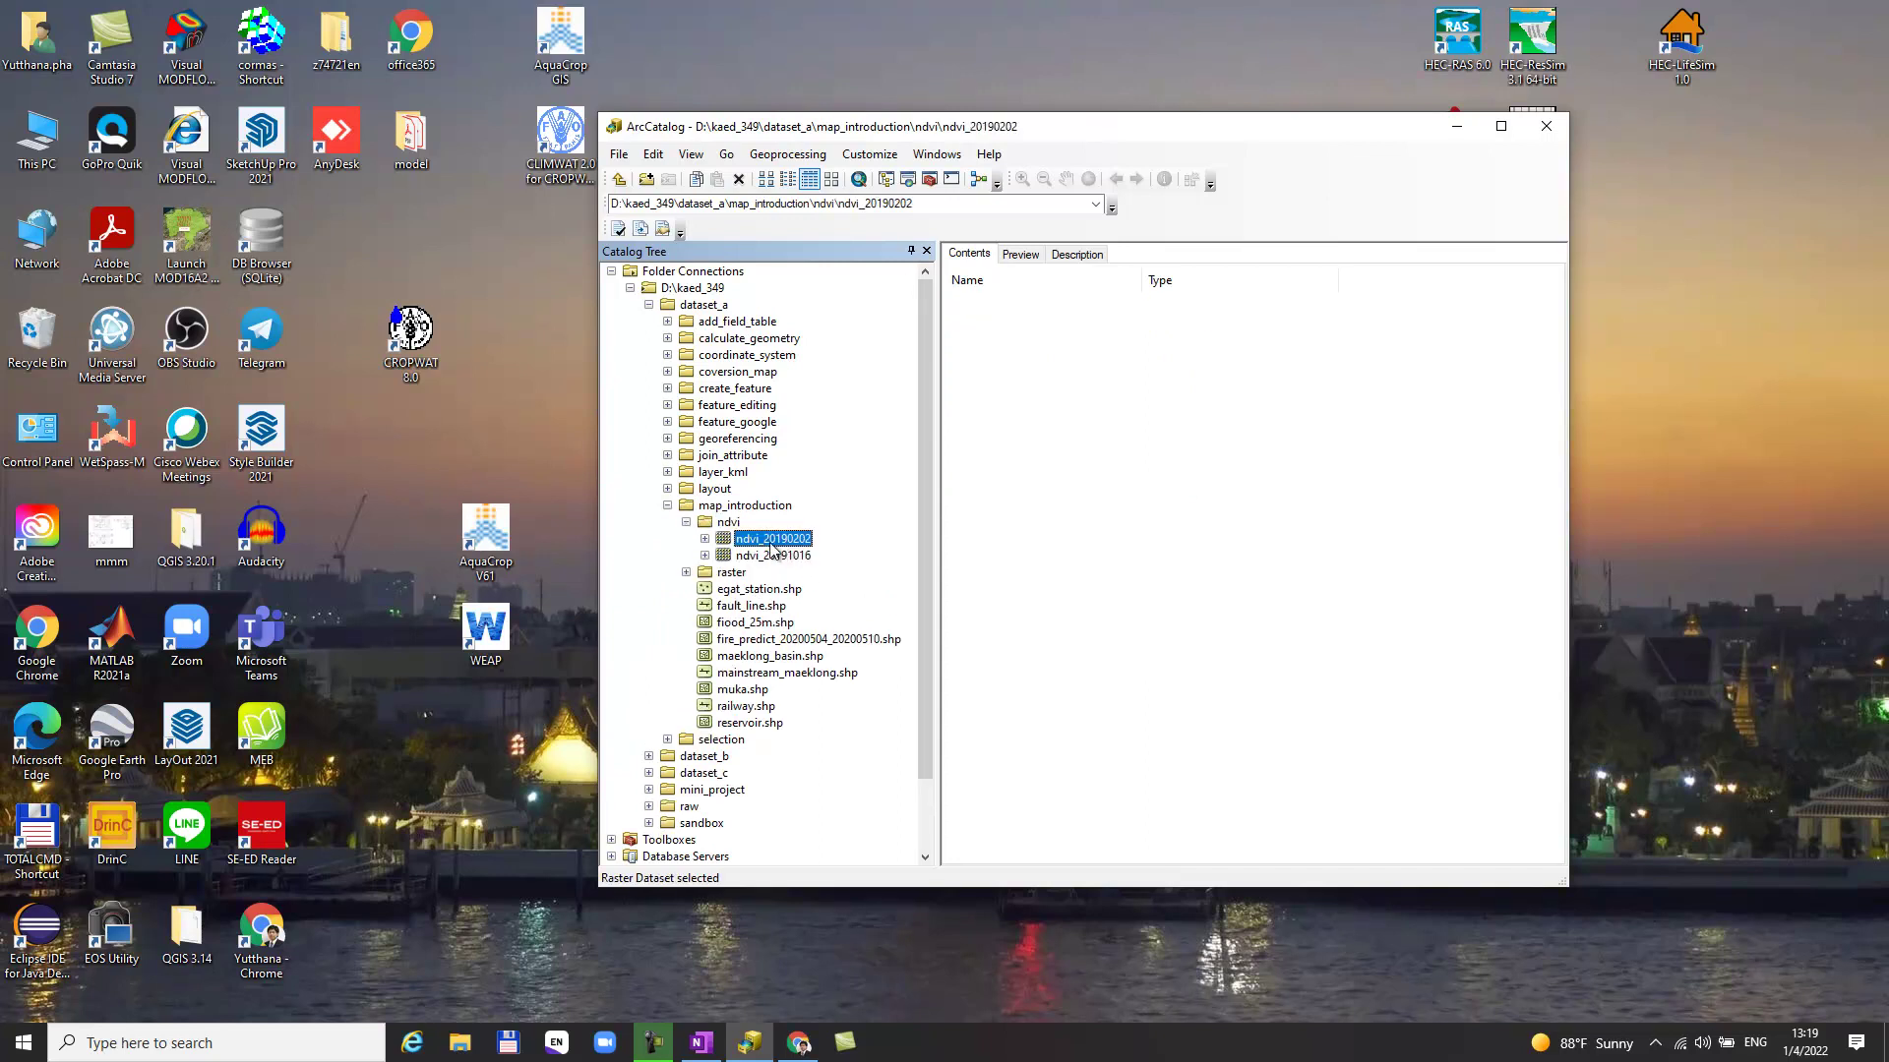
left_click(1019, 255)
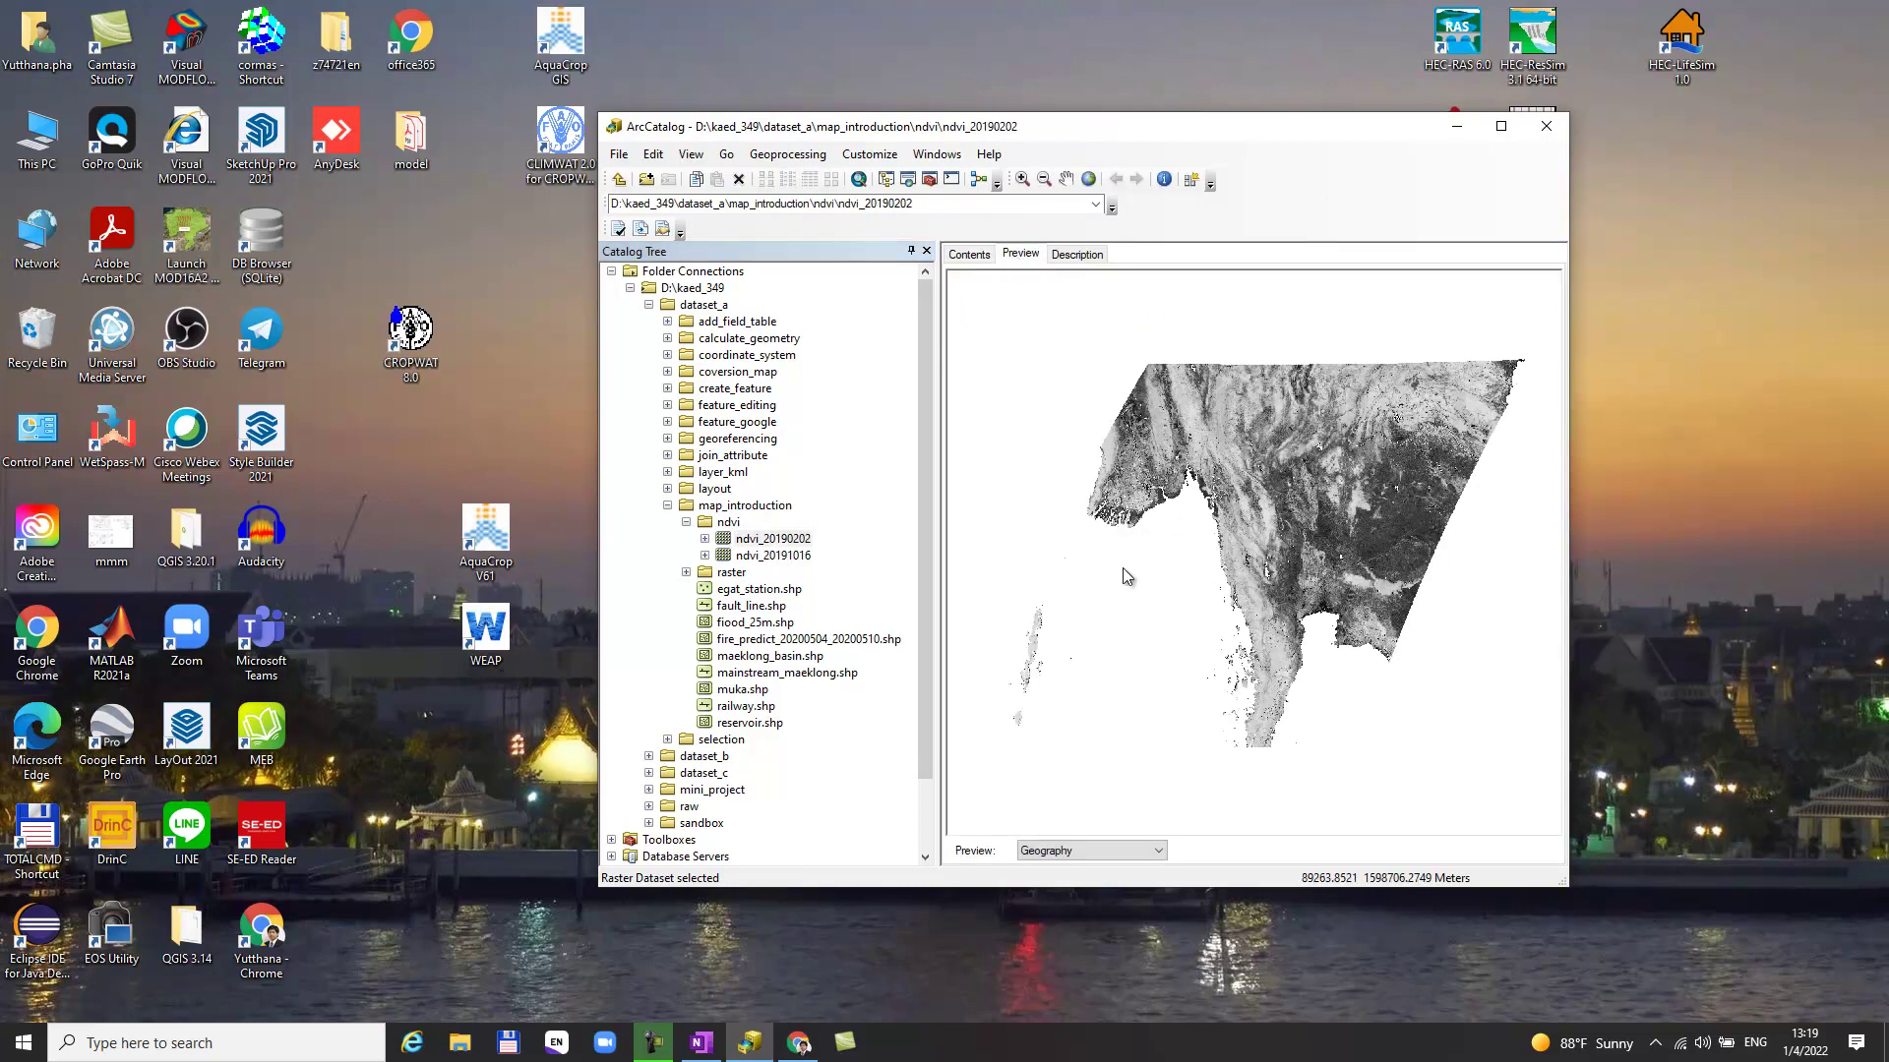
left_click(1085, 258)
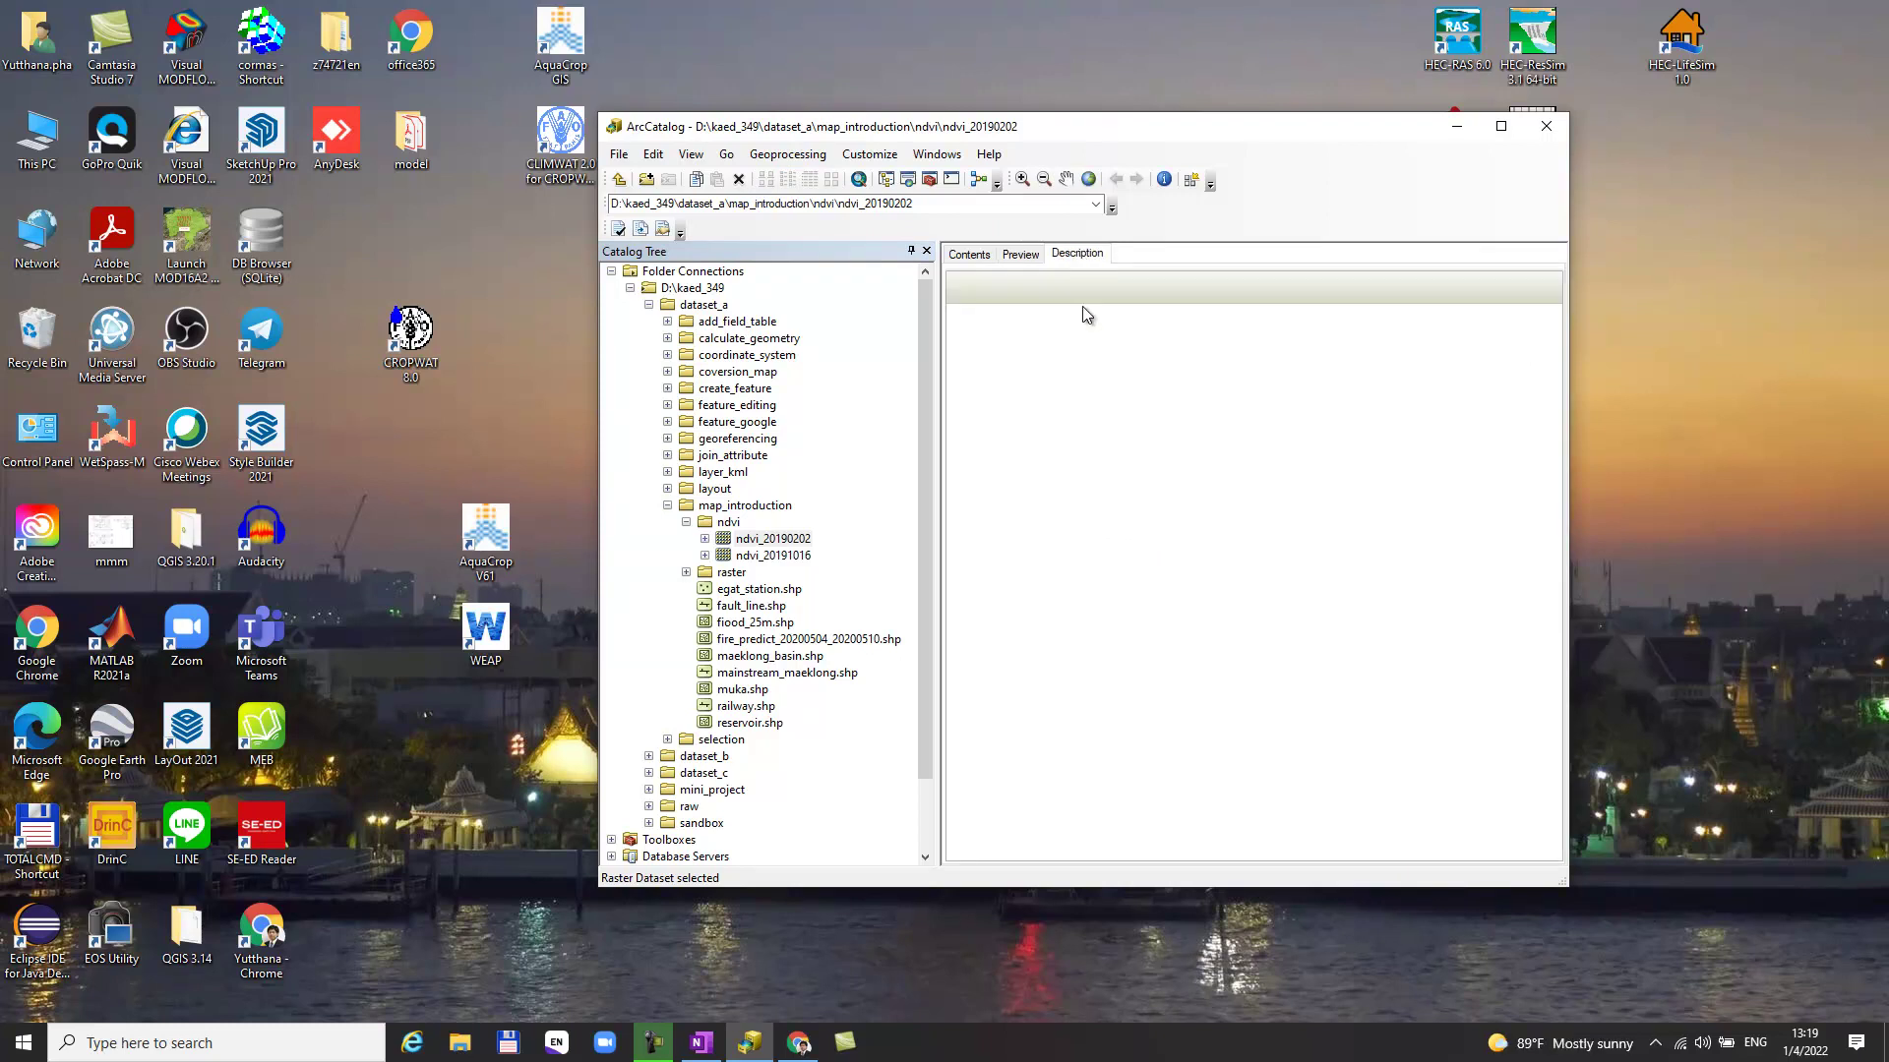
left_click(1020, 254)
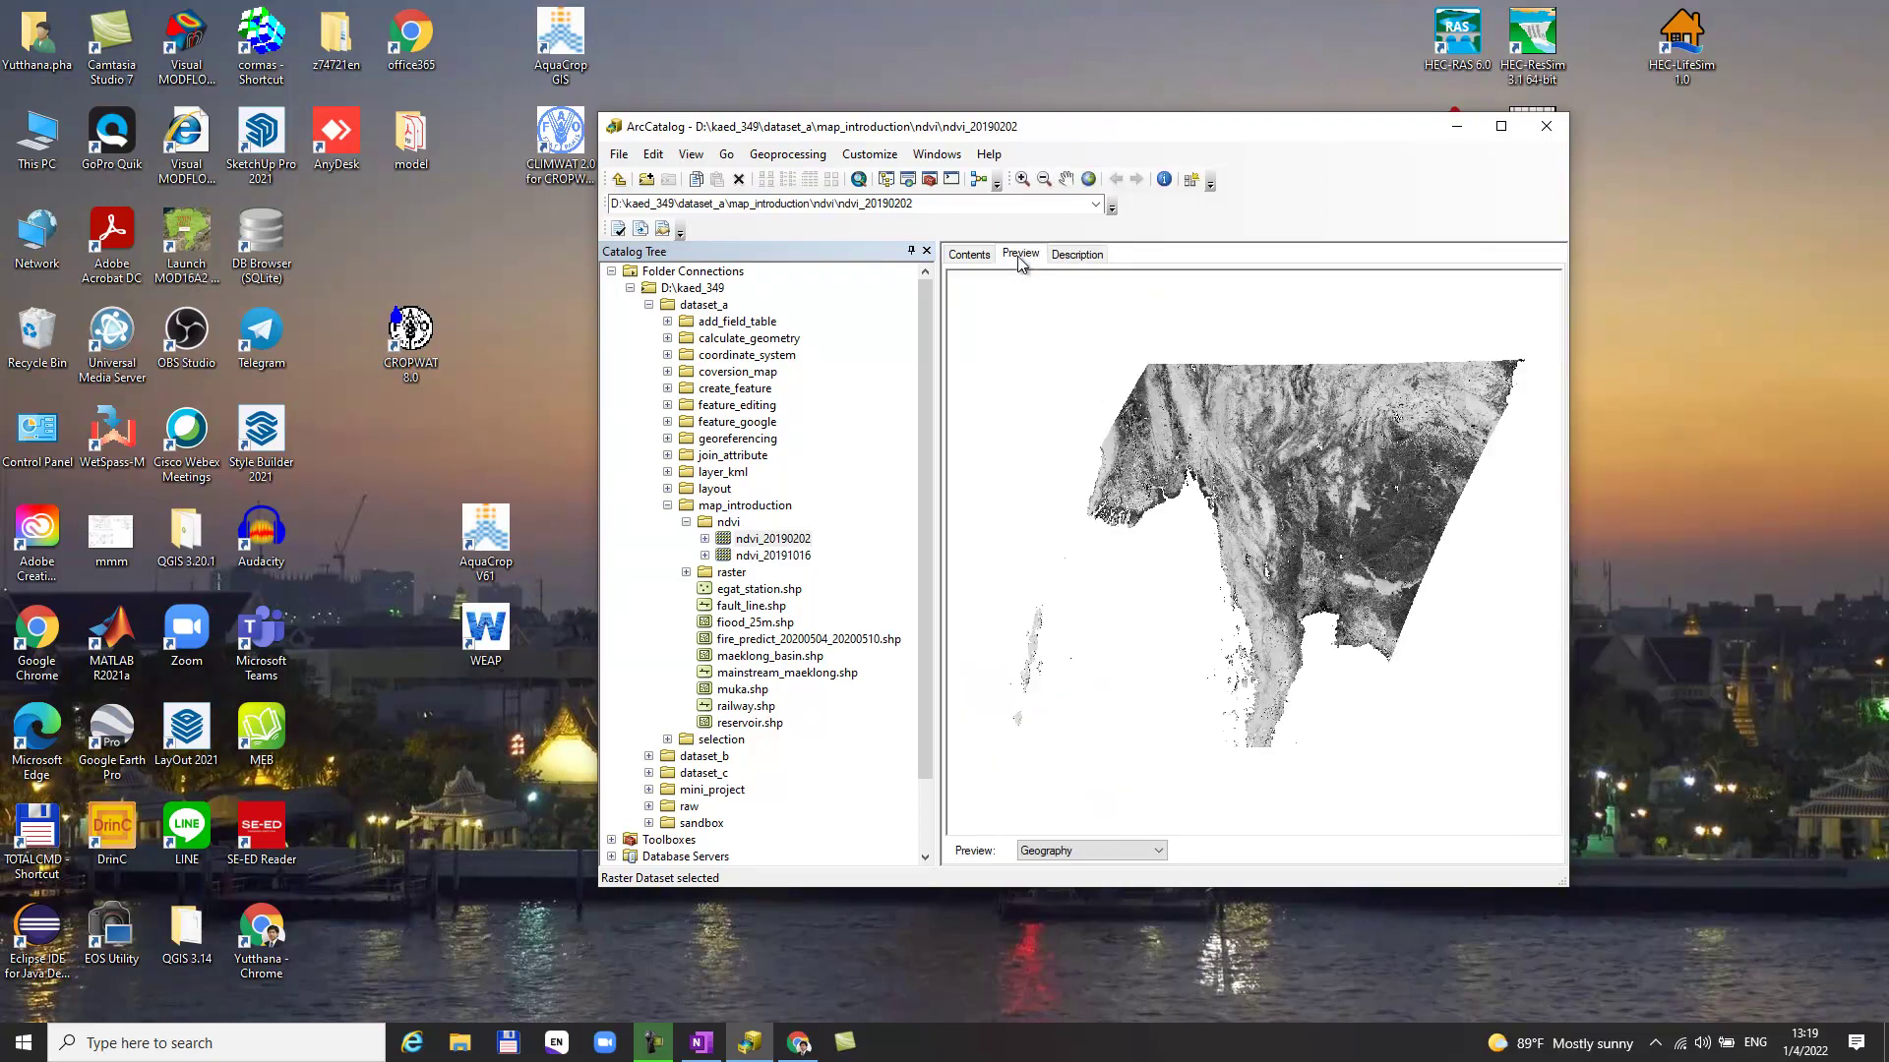
left_click(785, 556)
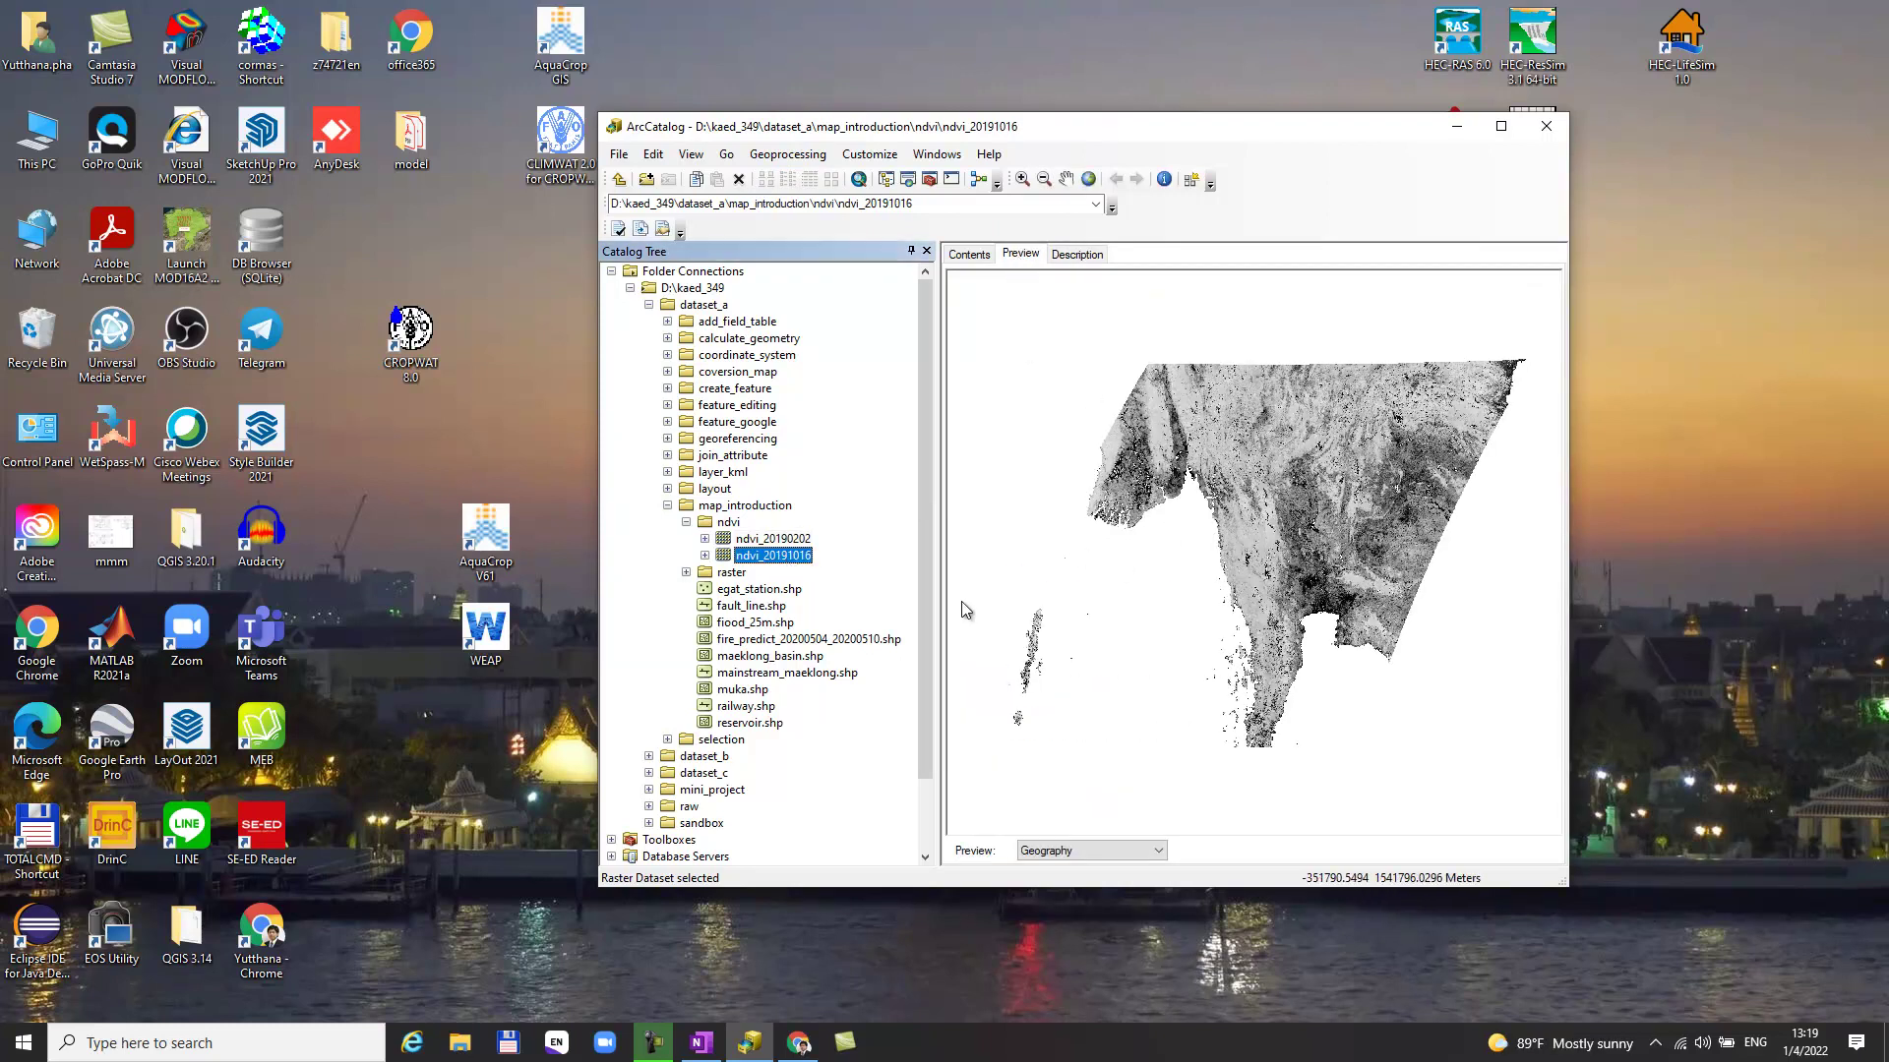
Preview egat_station.shp as geography, view its attribute table, and return the preview to Geography
left_click(748, 591)
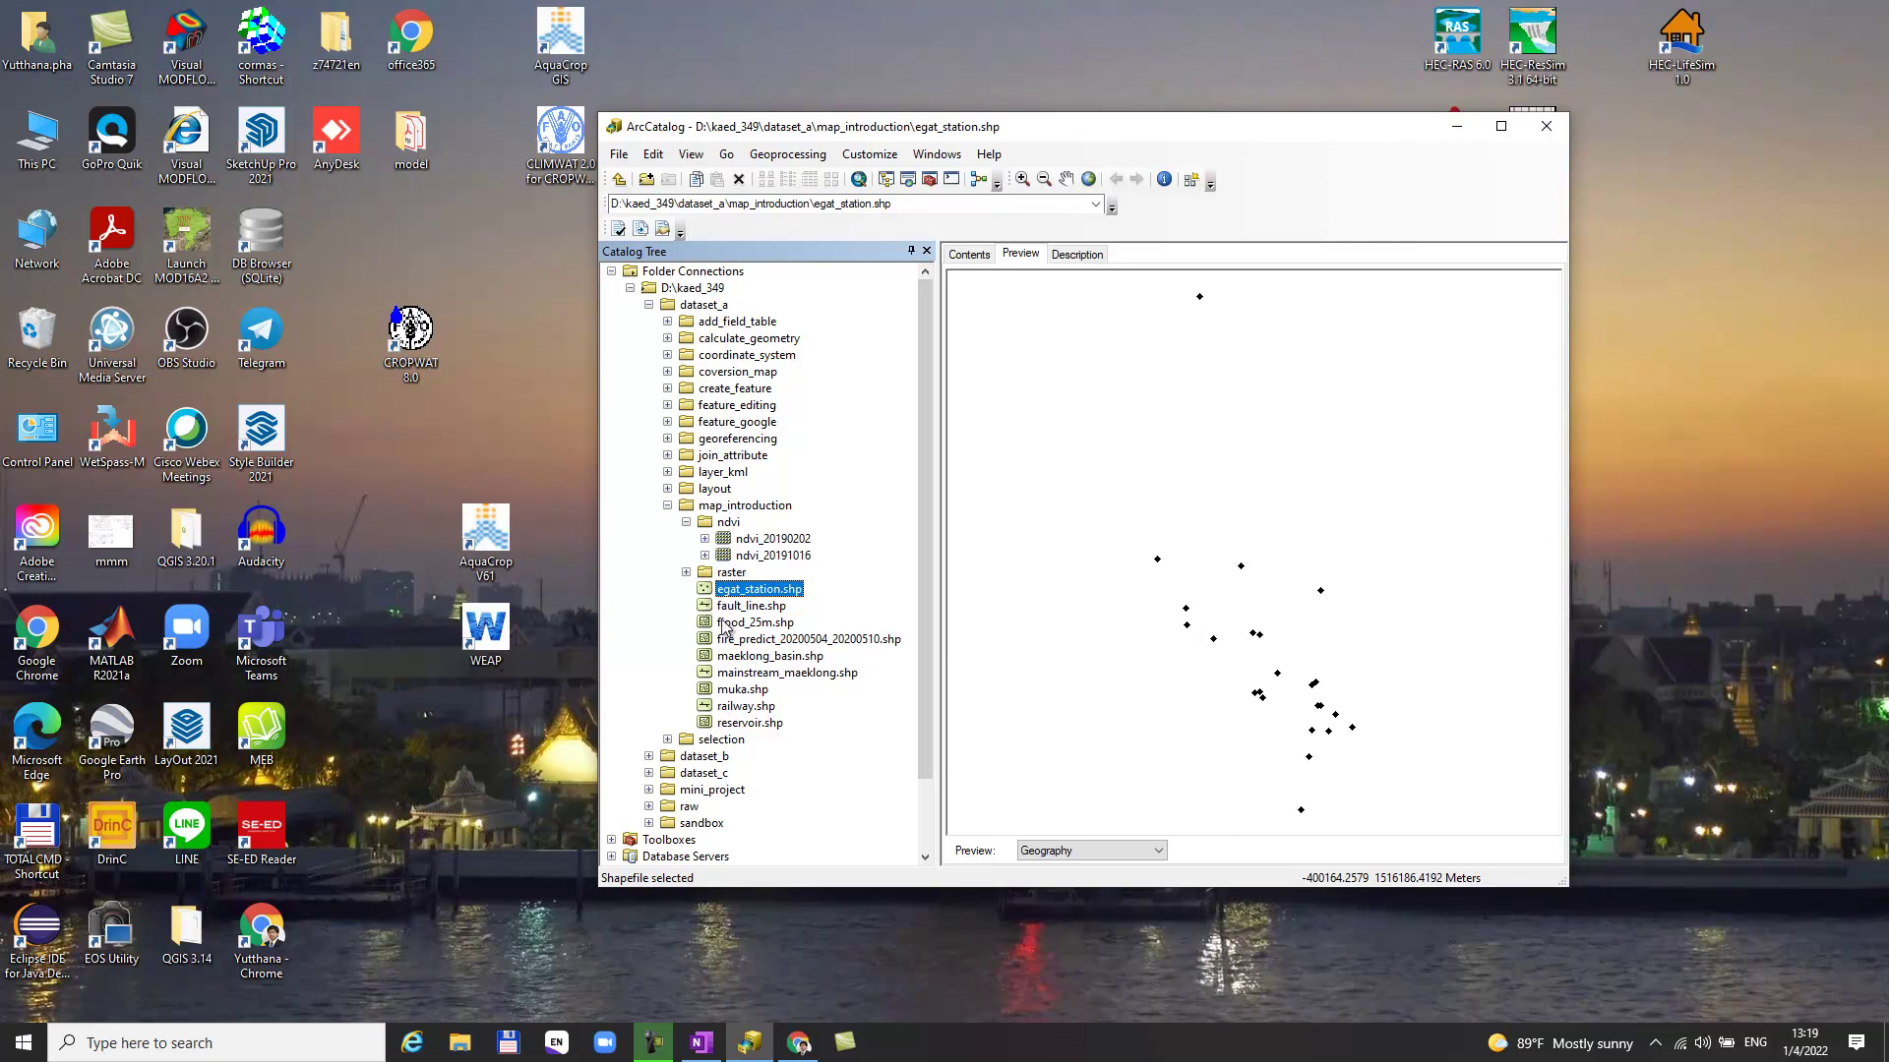
left_click(748, 539)
left_click(758, 589)
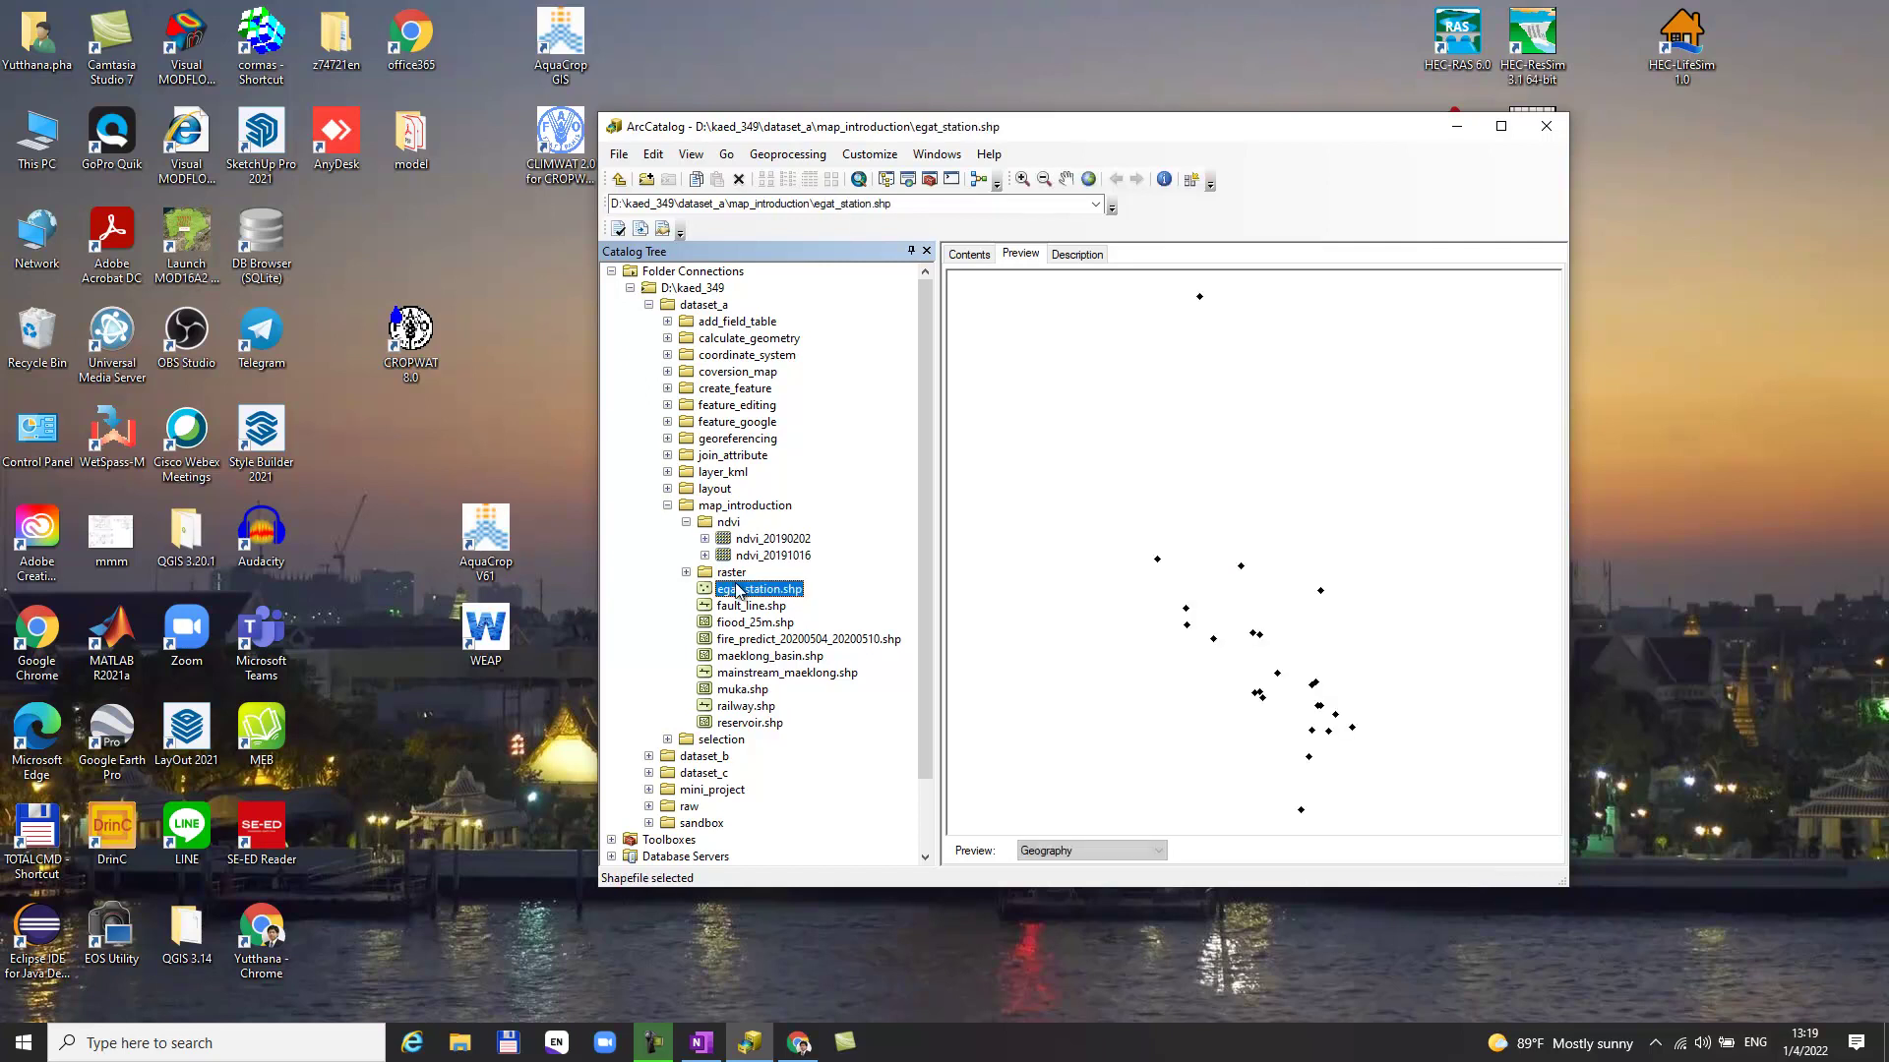
left_click(1062, 385)
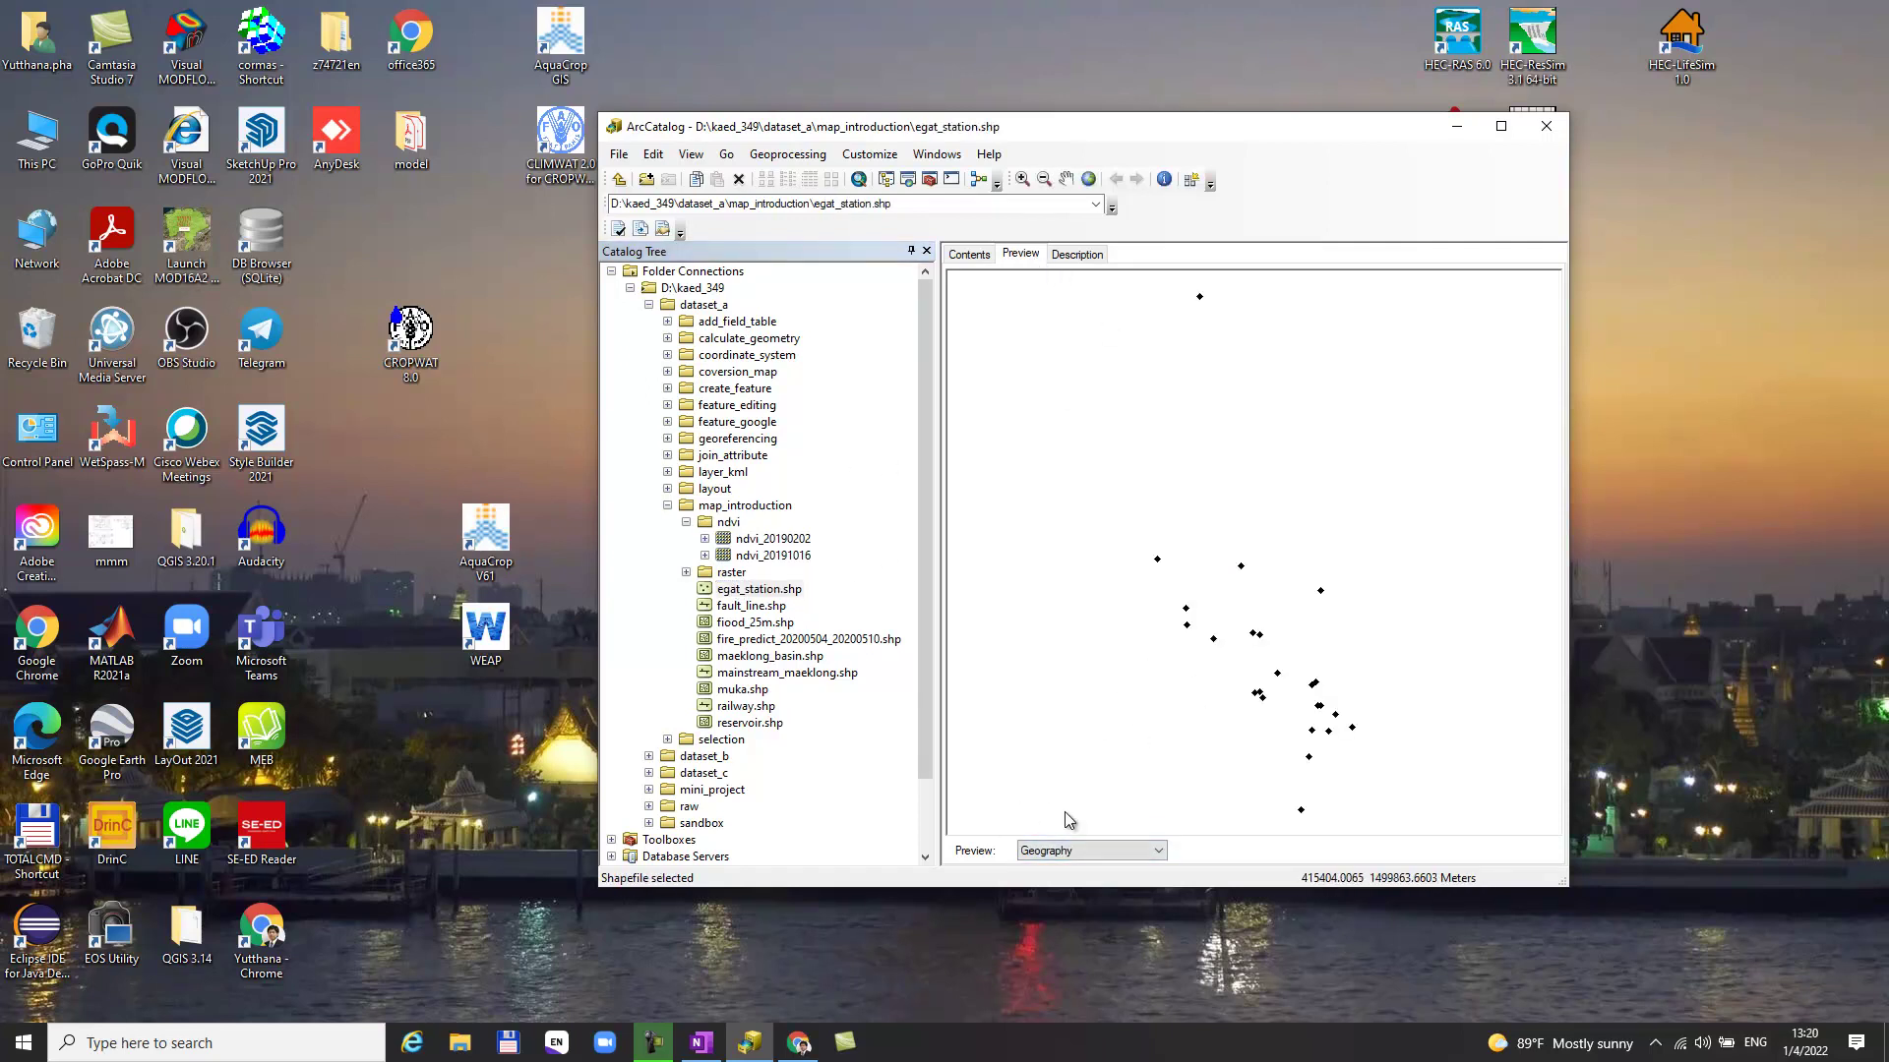
left_click(1159, 851)
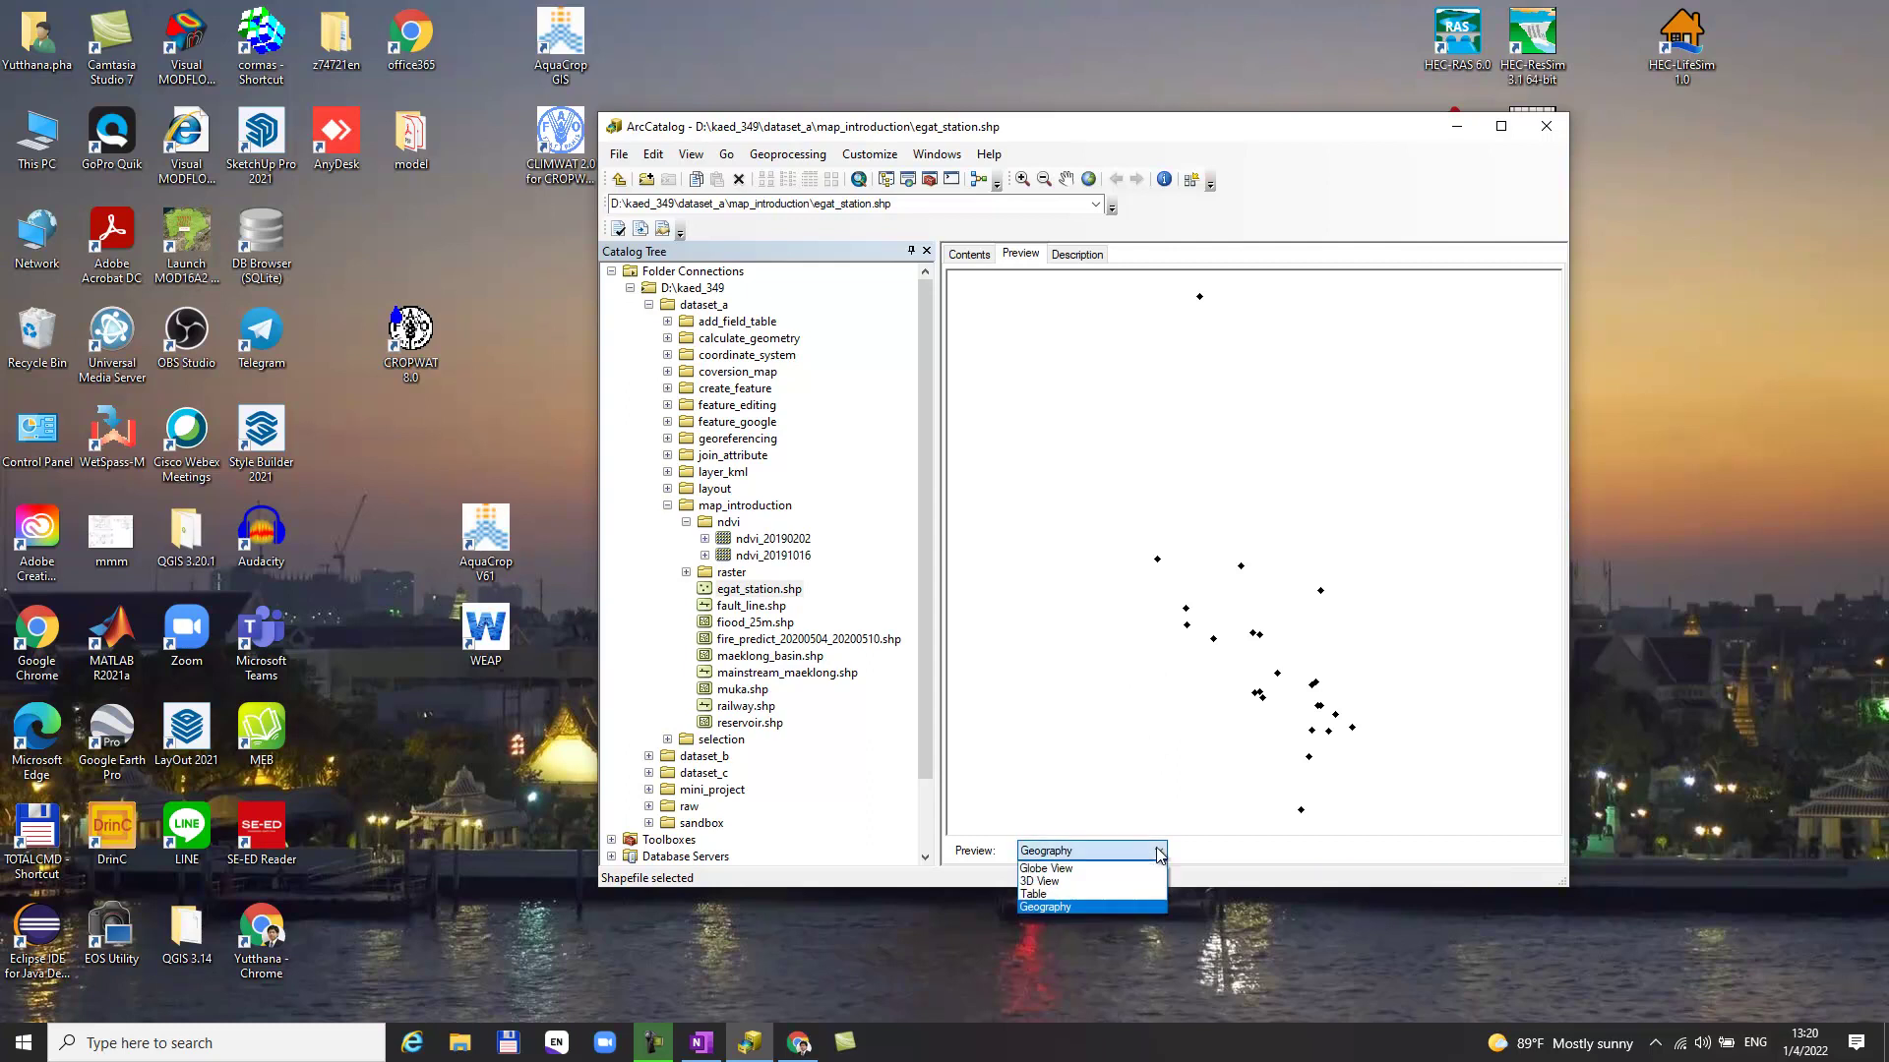
left_click(1052, 896)
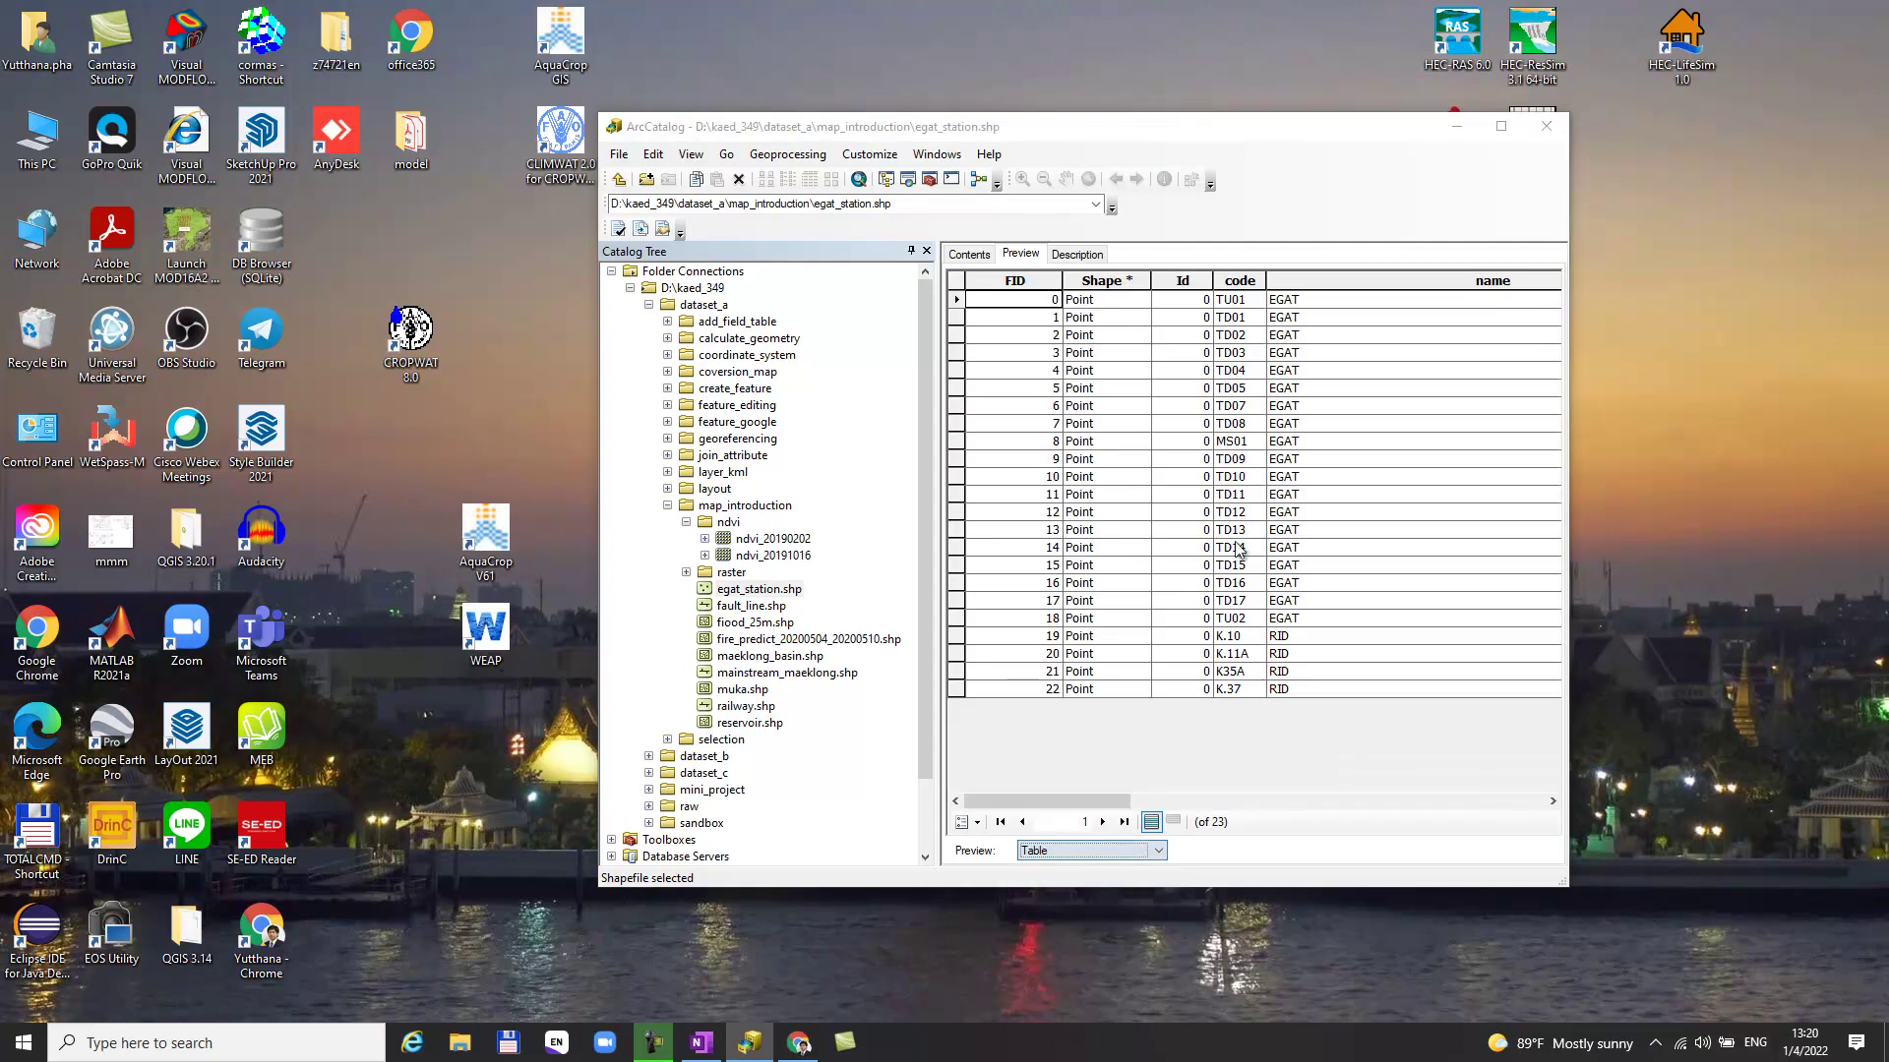
mouse_move(1097, 802)
left_mouse_down()
mouse_move(1509, 810)
mouse_move(1091, 804)
left_mouse_up()
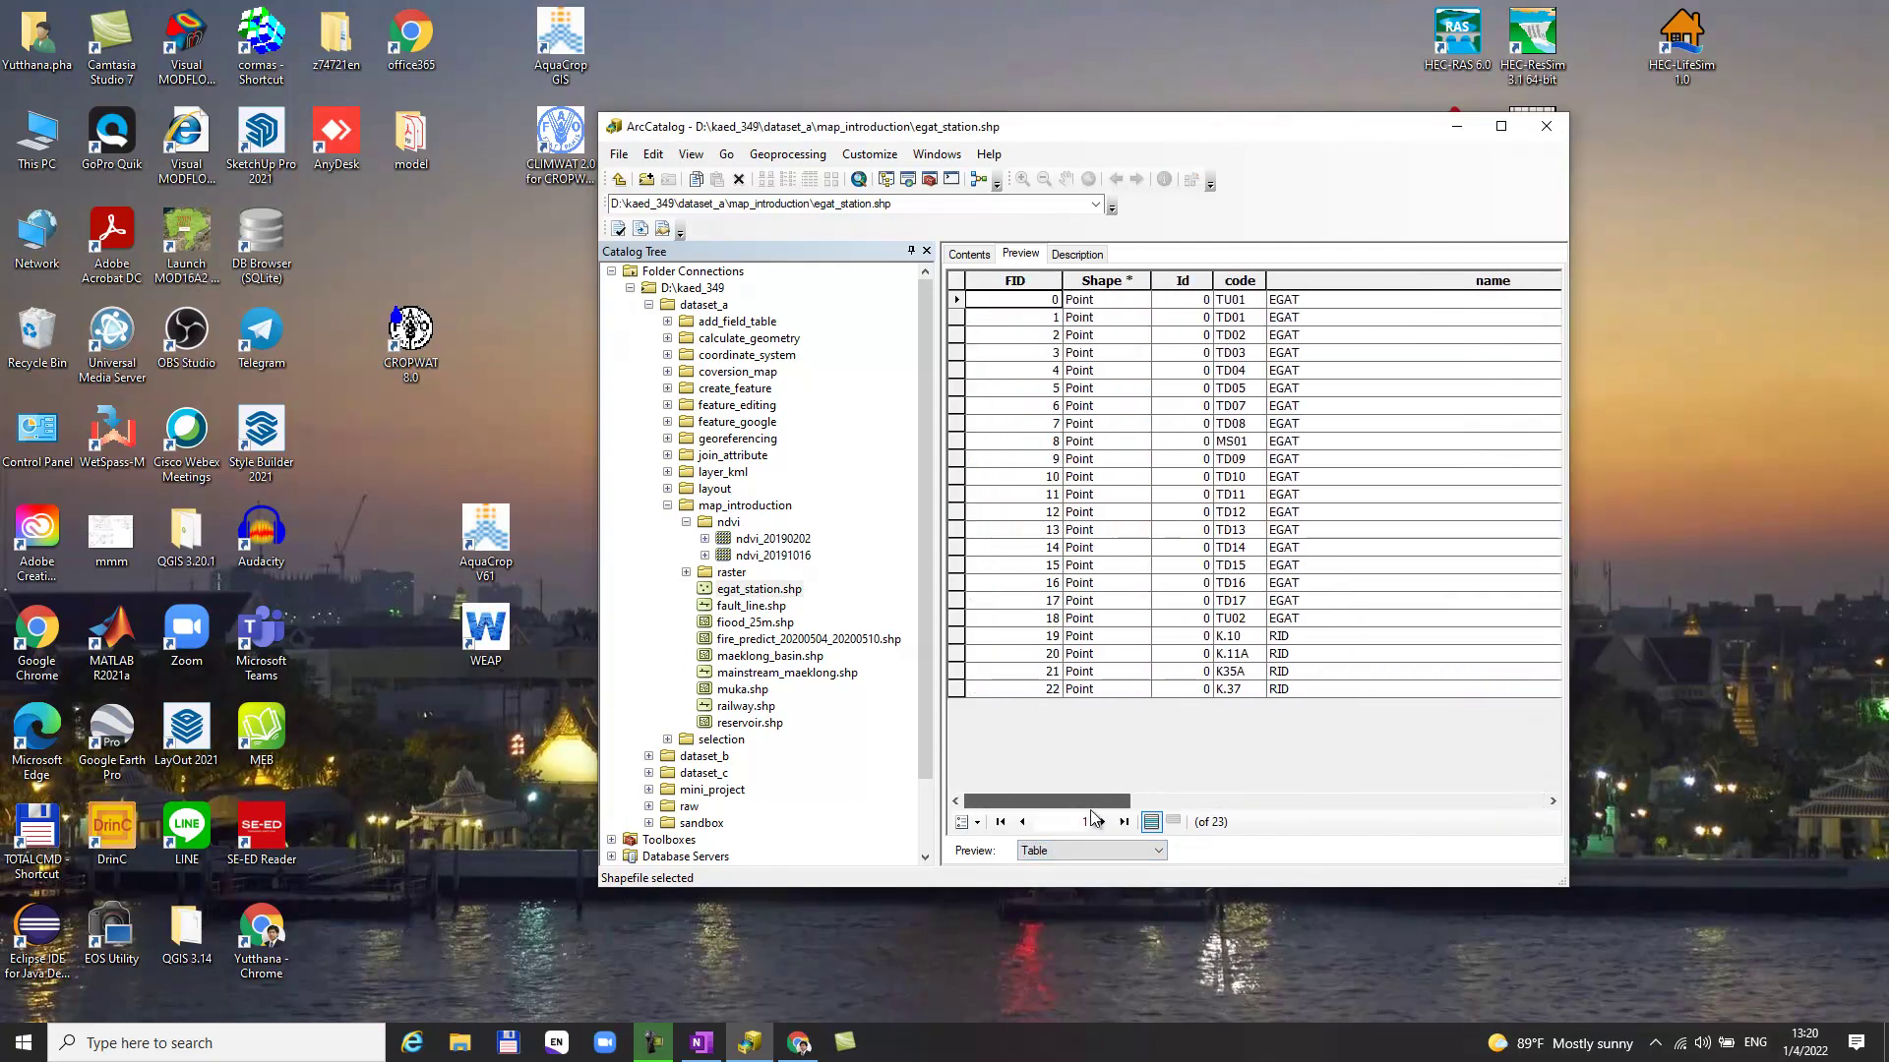
left_click(1059, 852)
left_click(1052, 905)
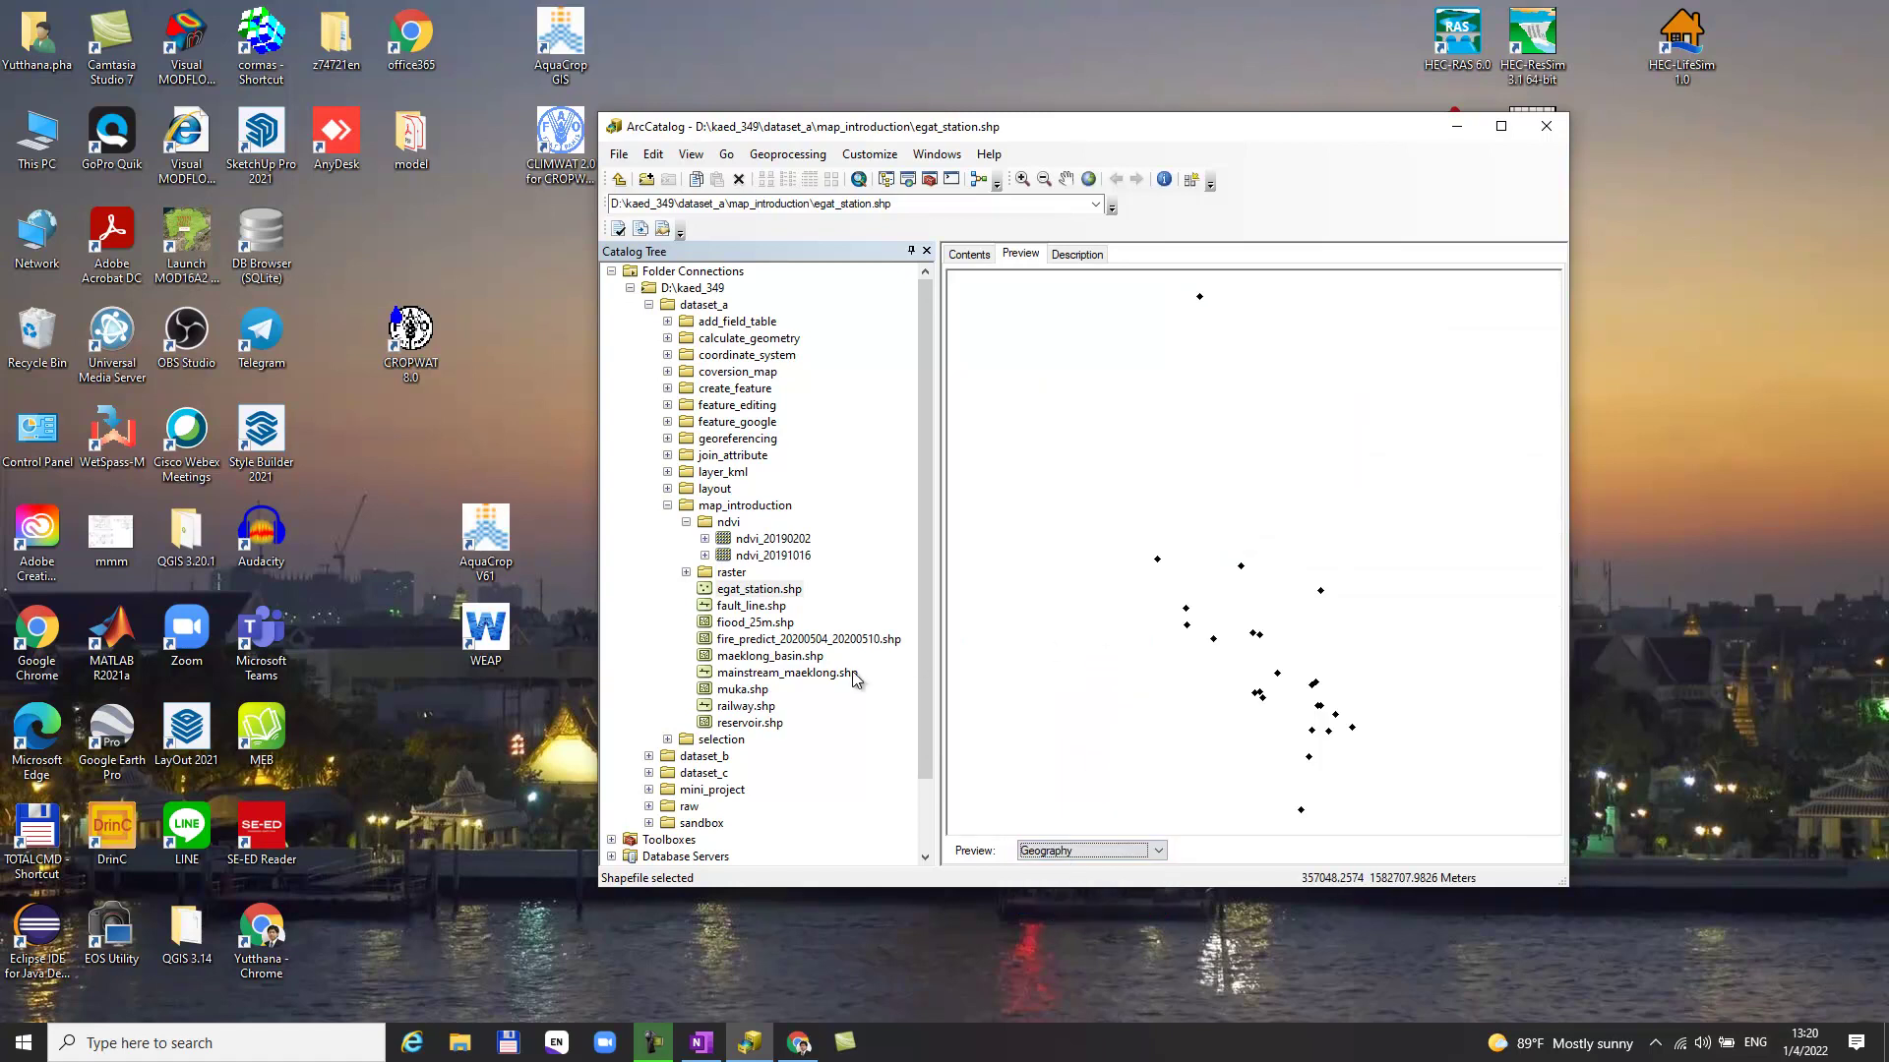
Preview fault_line.shp, view its attribute table, and return the preview to Geography
left_click(747, 607)
left_click(1105, 849)
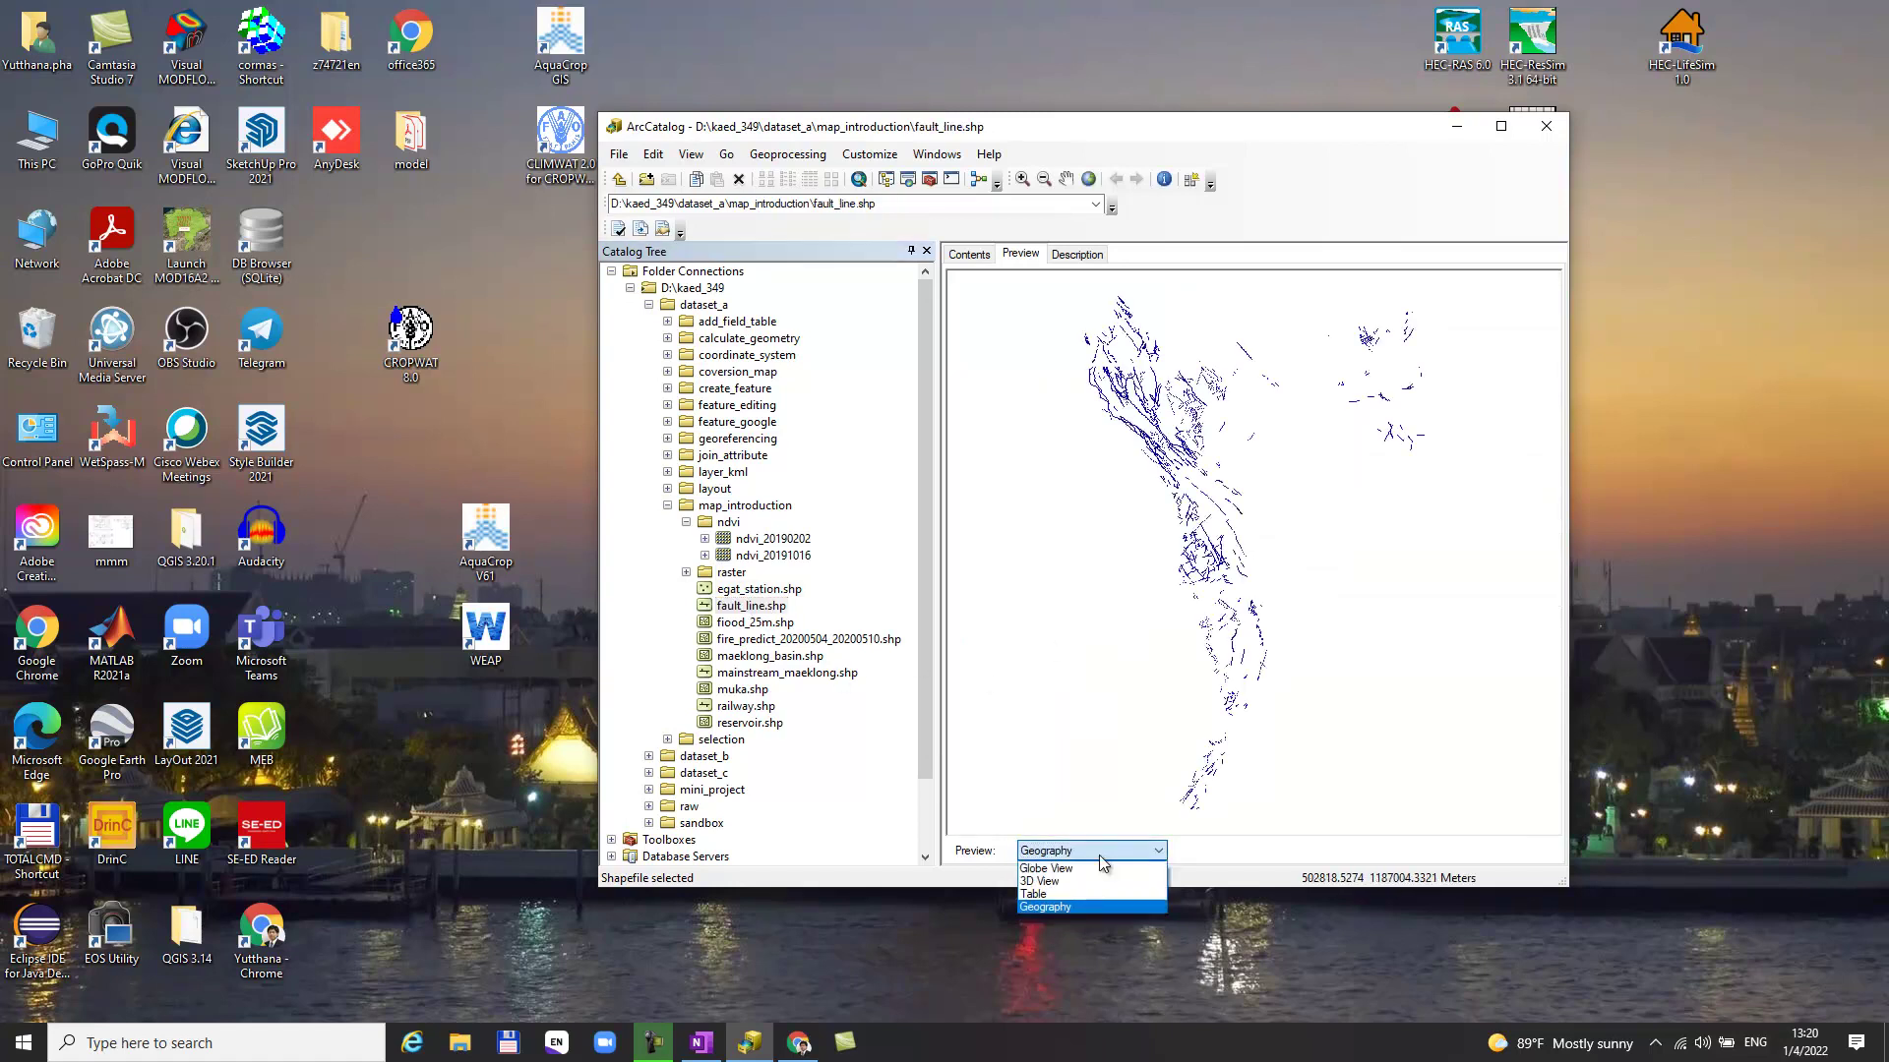
left_click(1078, 895)
left_click(1090, 852)
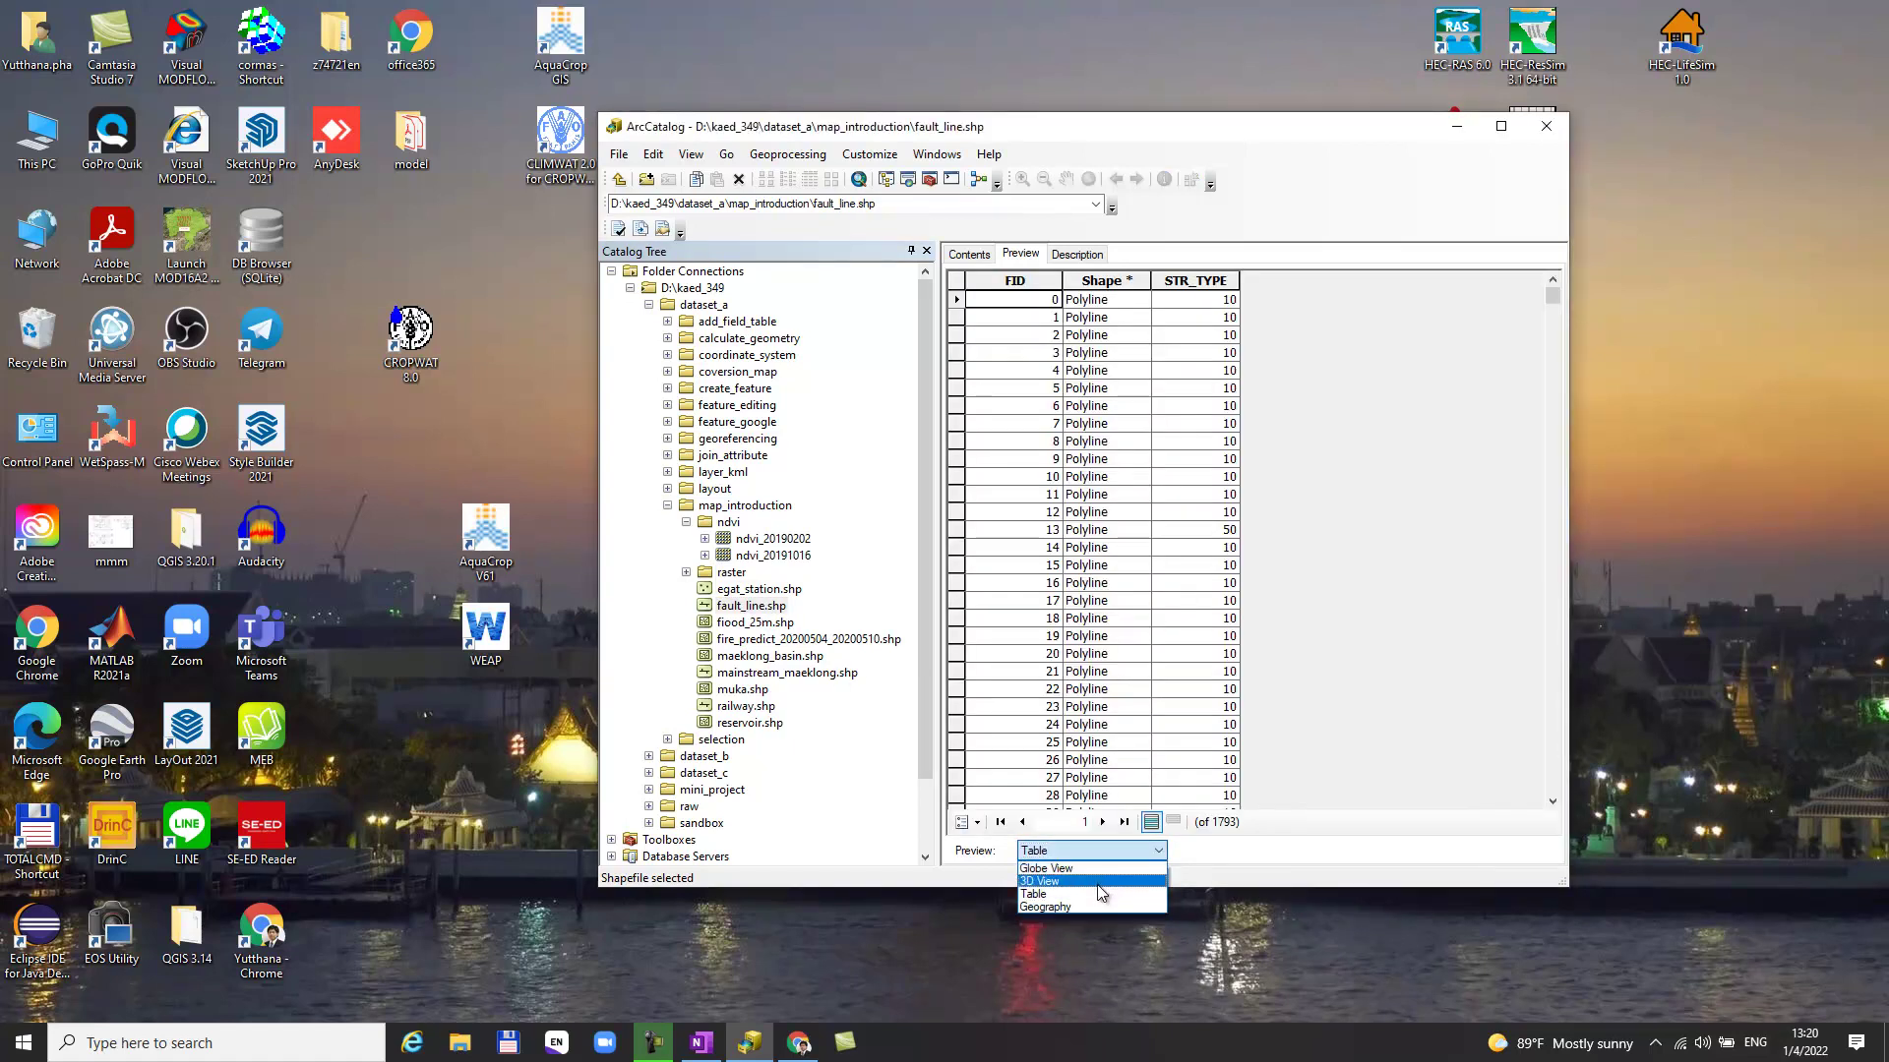
left_click(1090, 905)
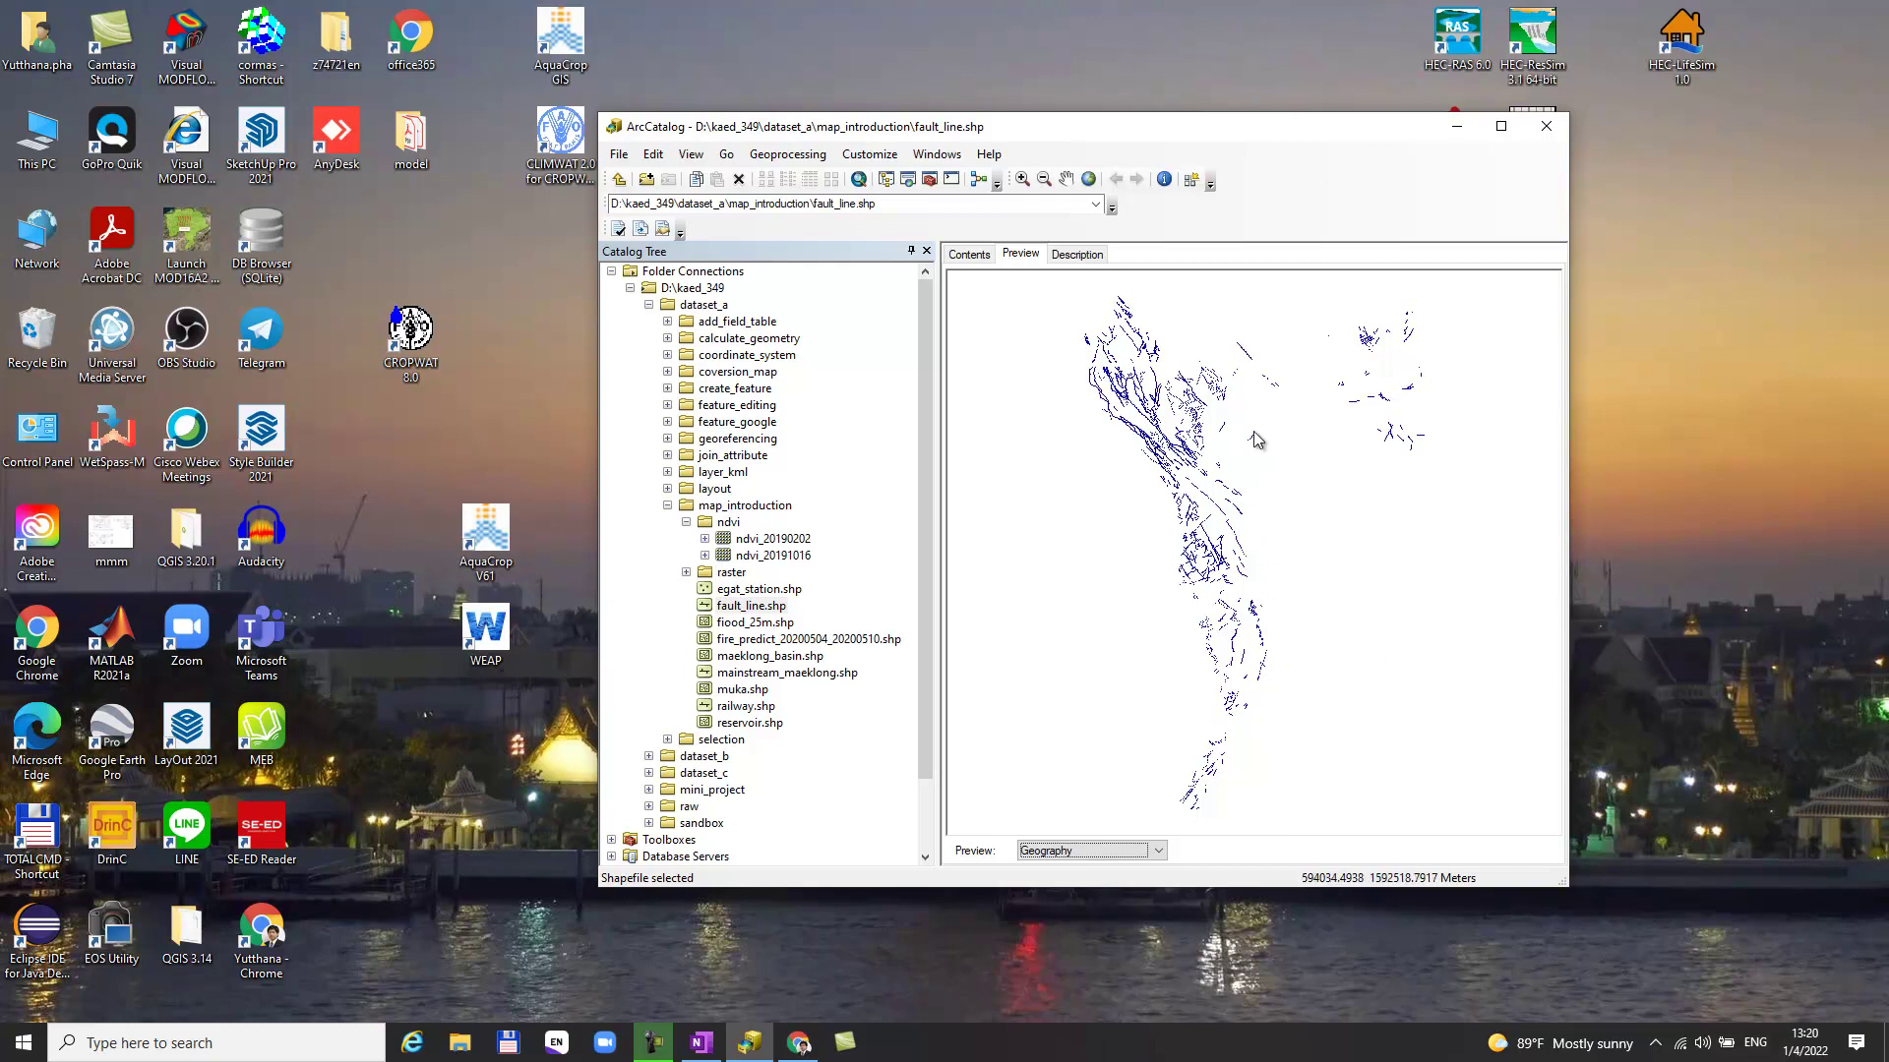
Reposition the application window on the desktop and close the Catalog Tree
mouse_move(1189, 124)
left_mouse_down()
mouse_move(1128, 175)
mouse_move(1201, 110)
left_mouse_up()
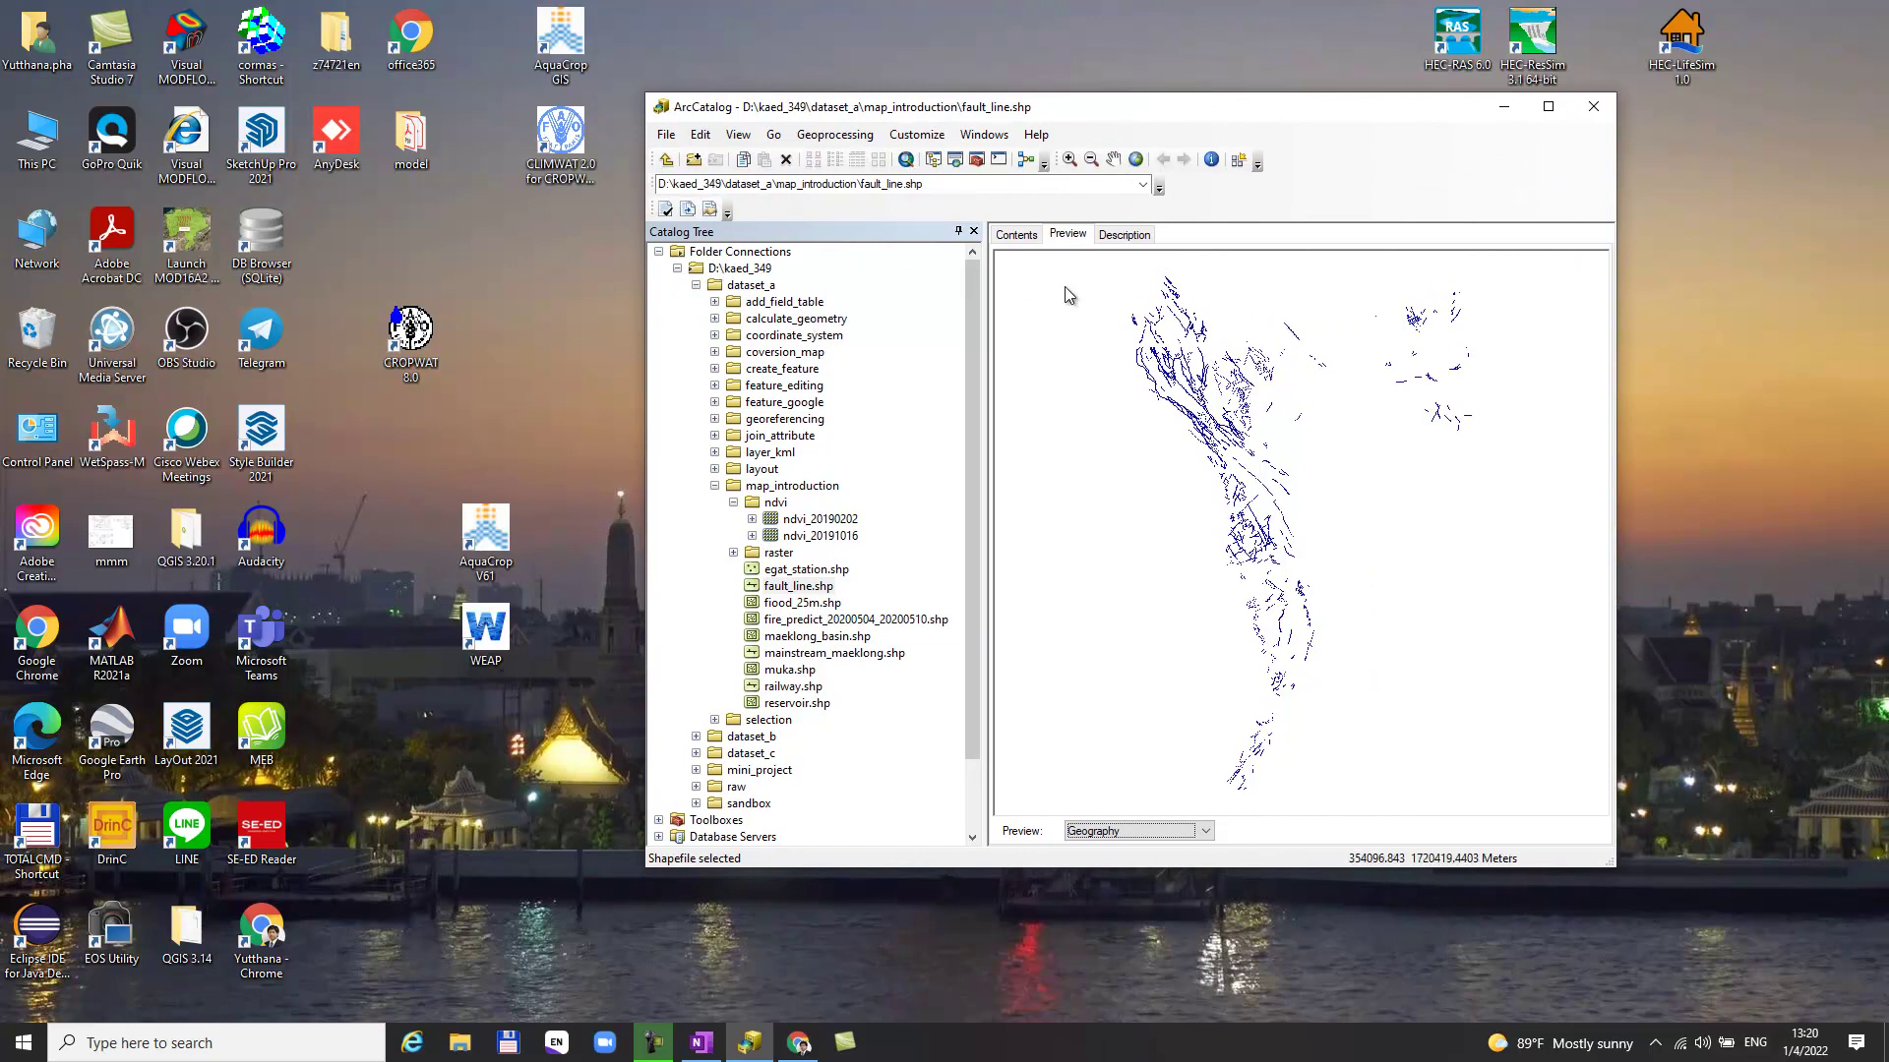
left_click(987, 136)
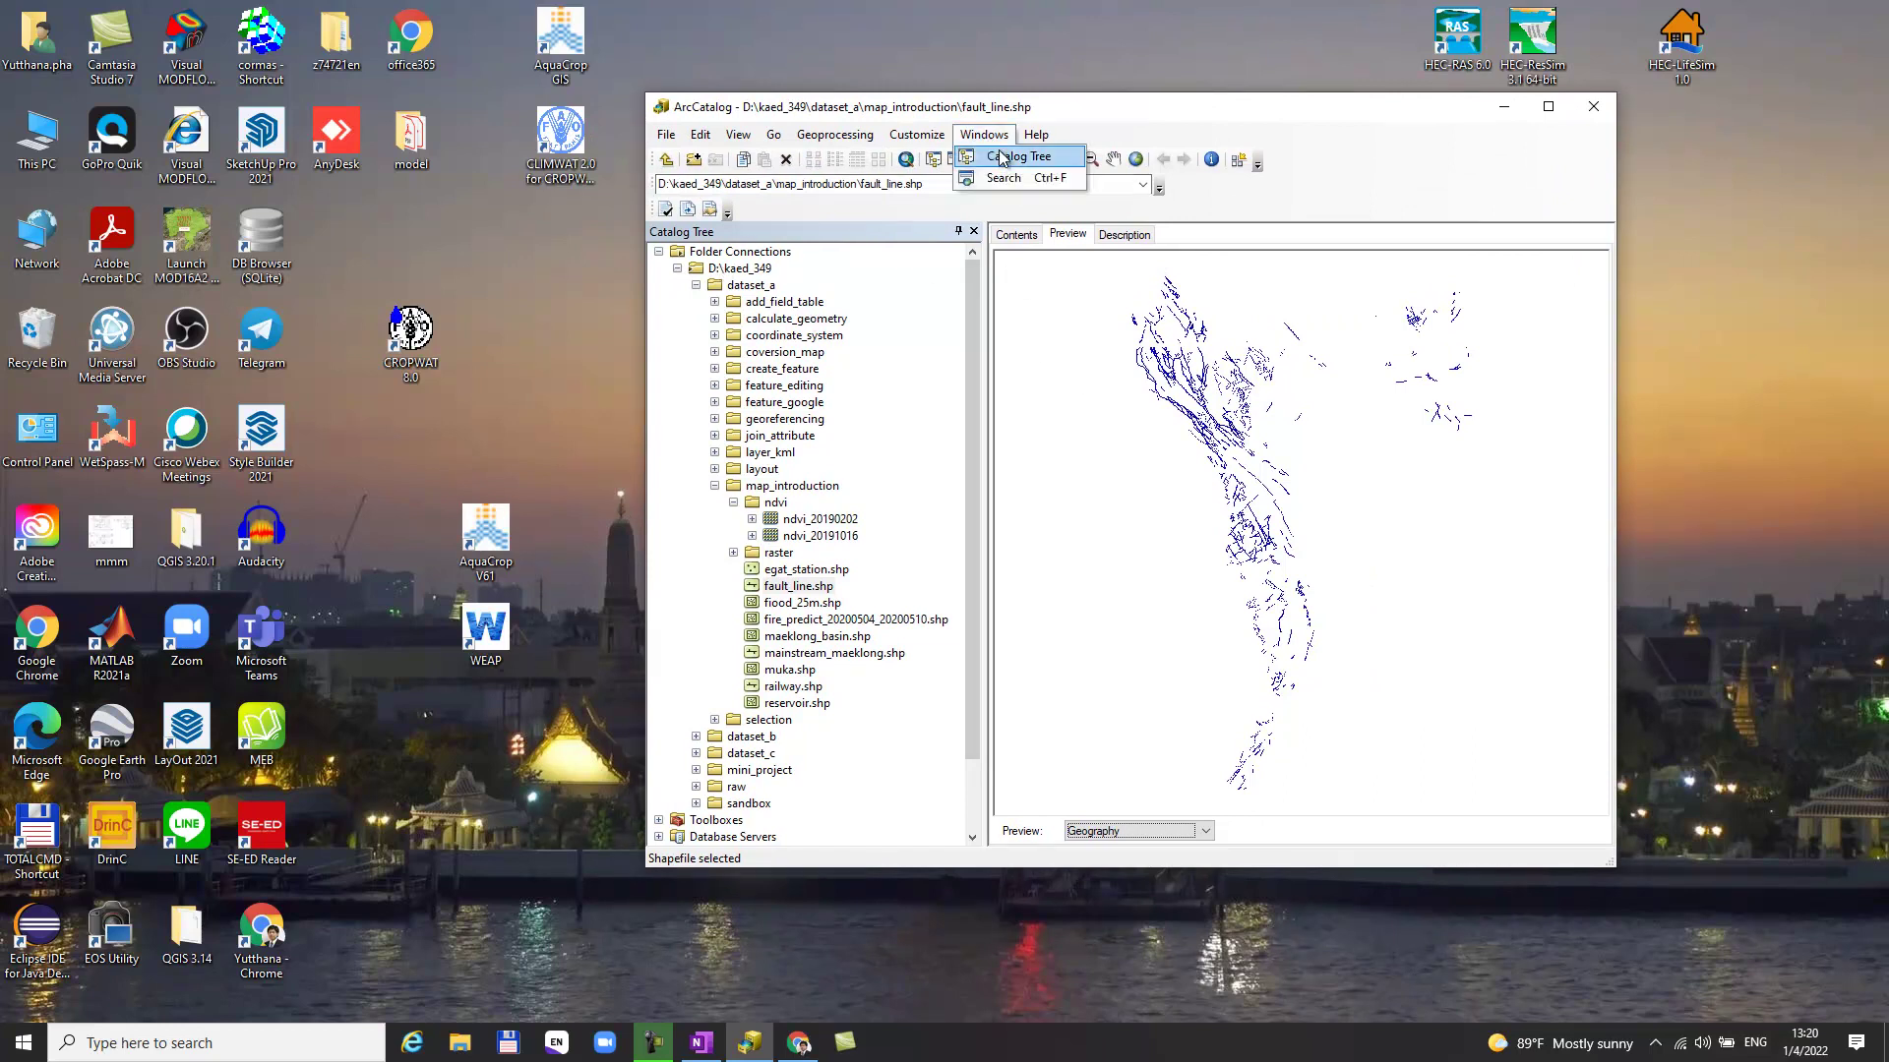
left_click(990, 158)
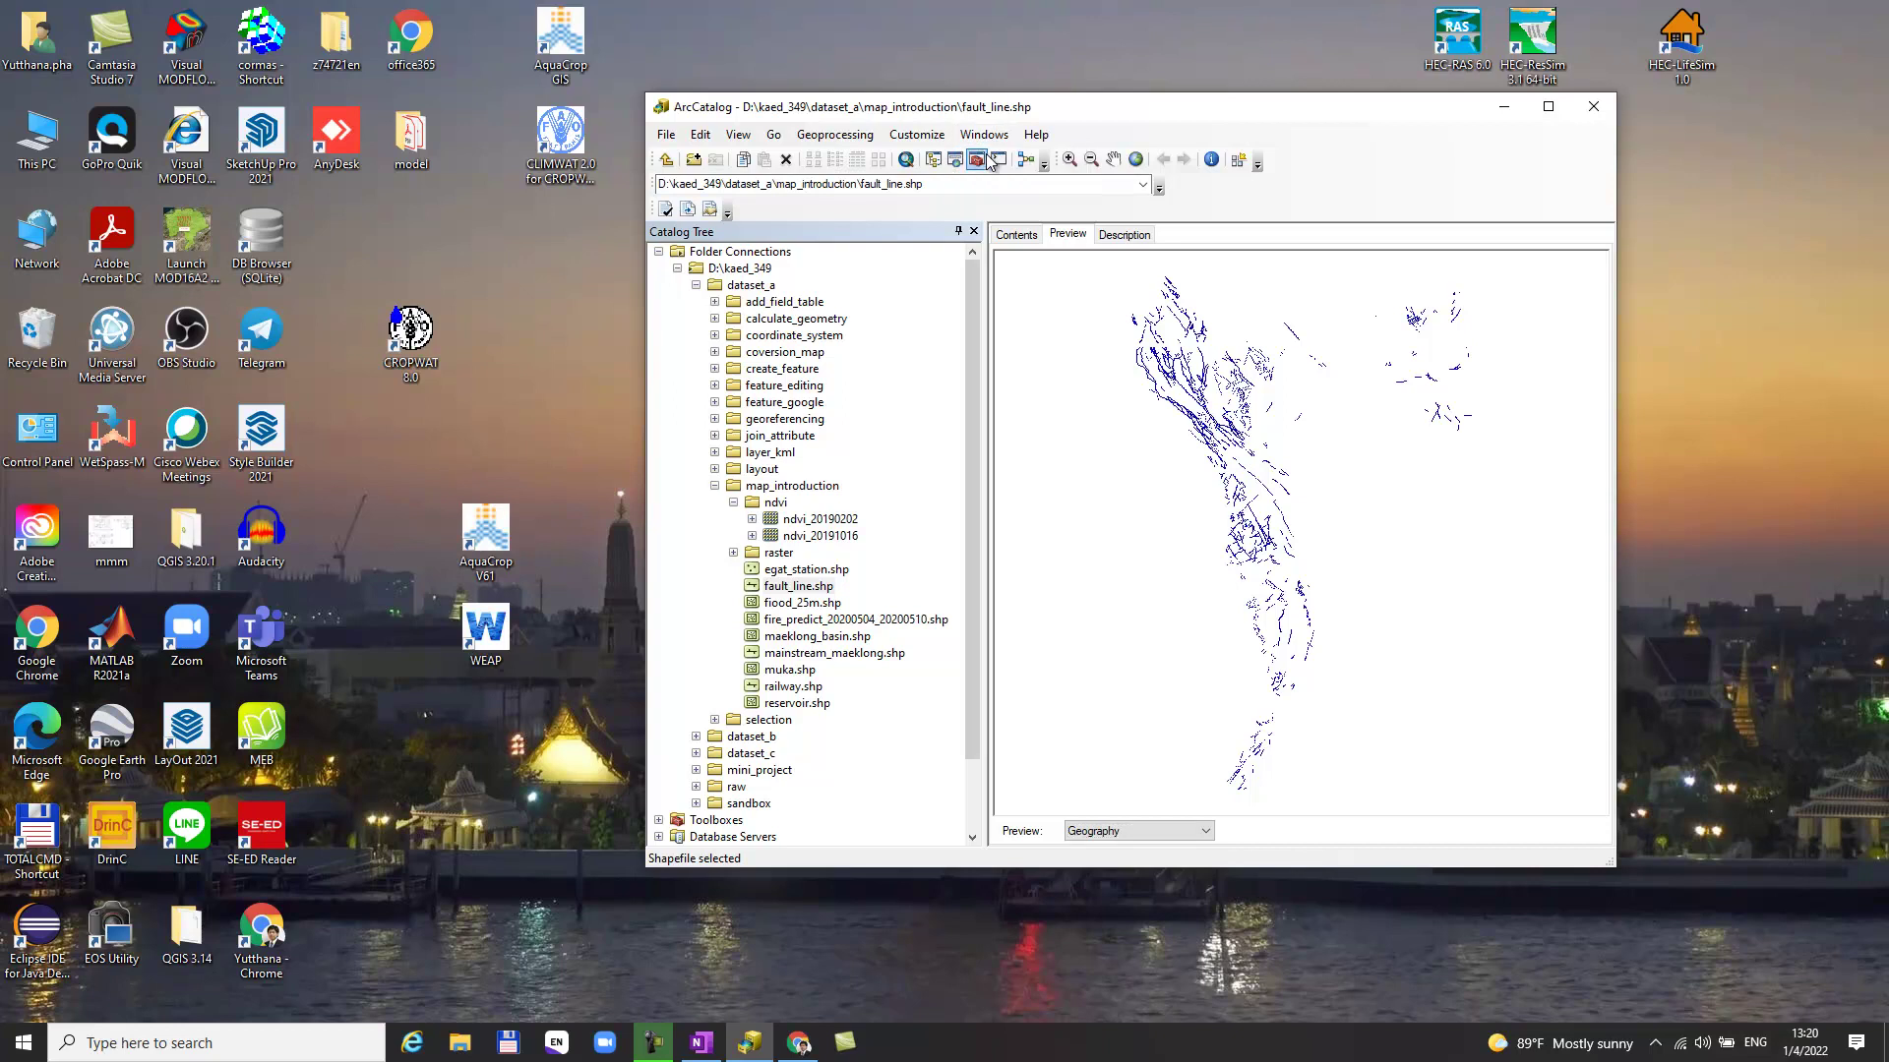
left_click(974, 231)
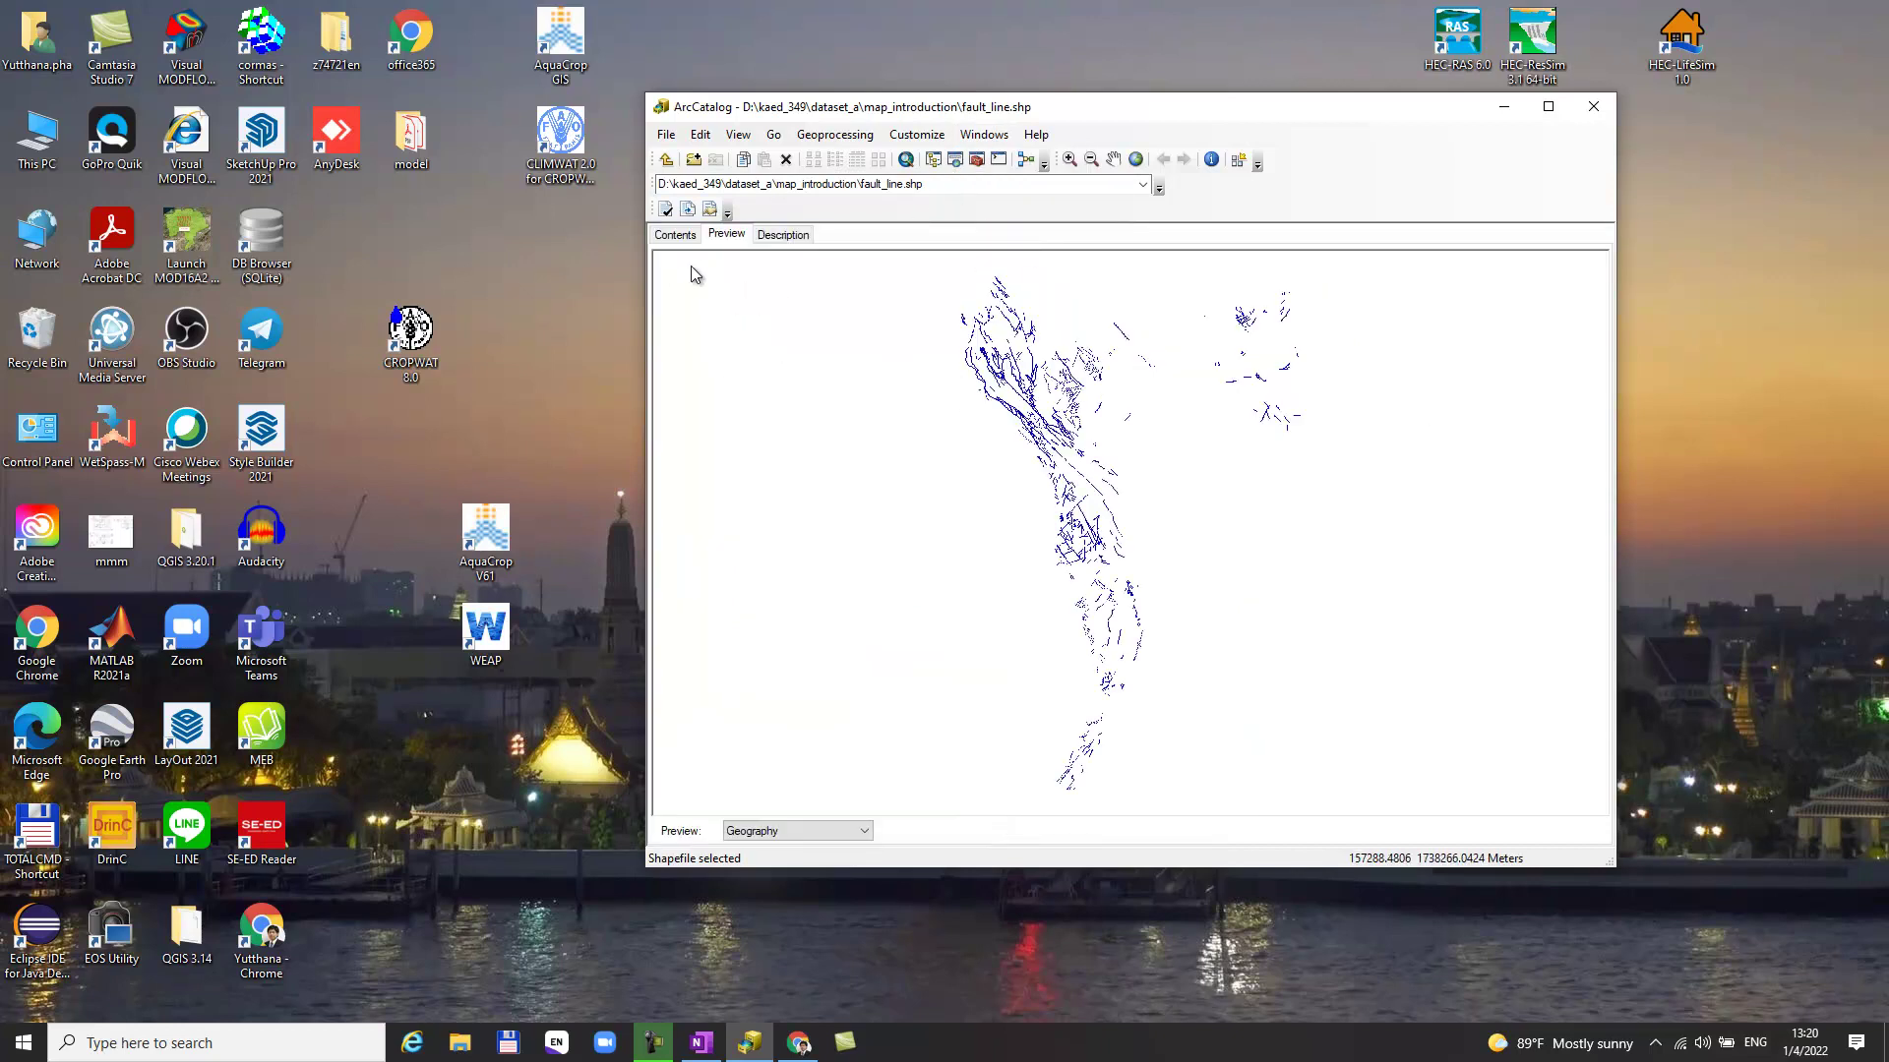
Reopen the Catalog Tree window beside the fault_line.shp preview
left_click(1000, 148)
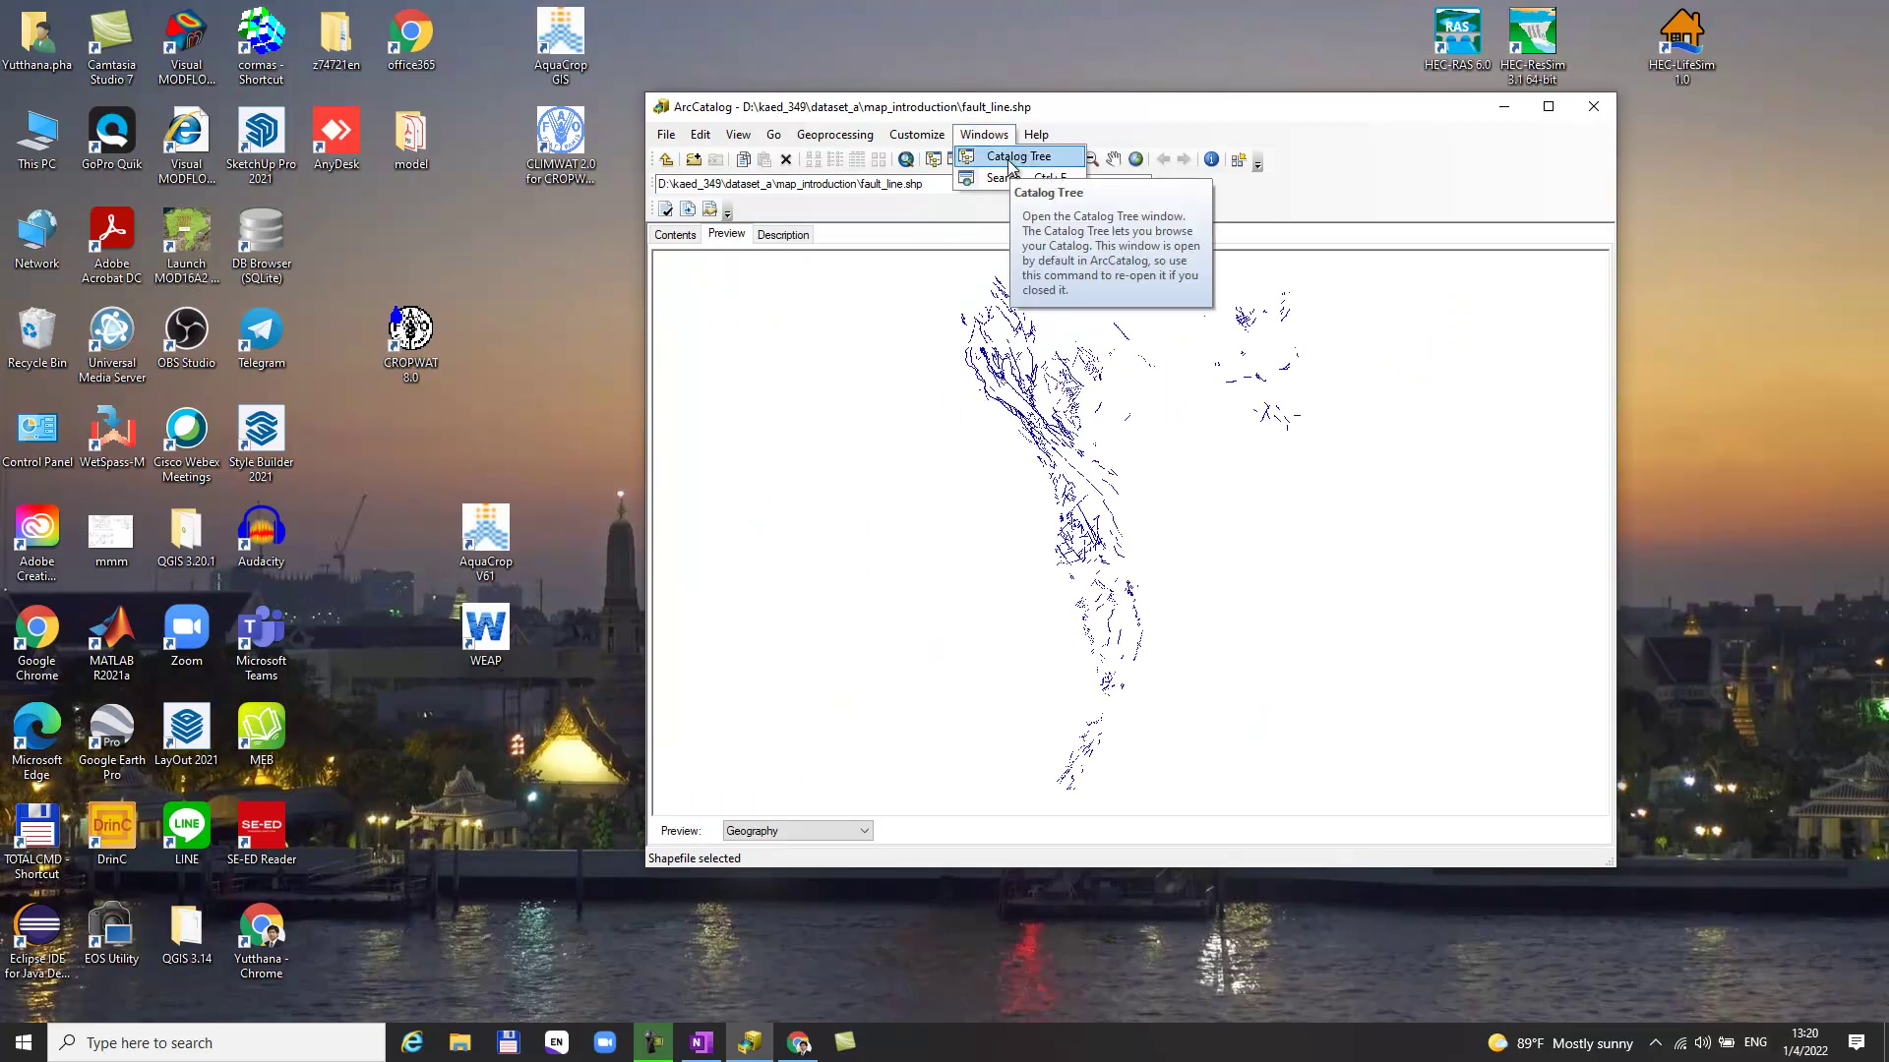
left_click(1009, 159)
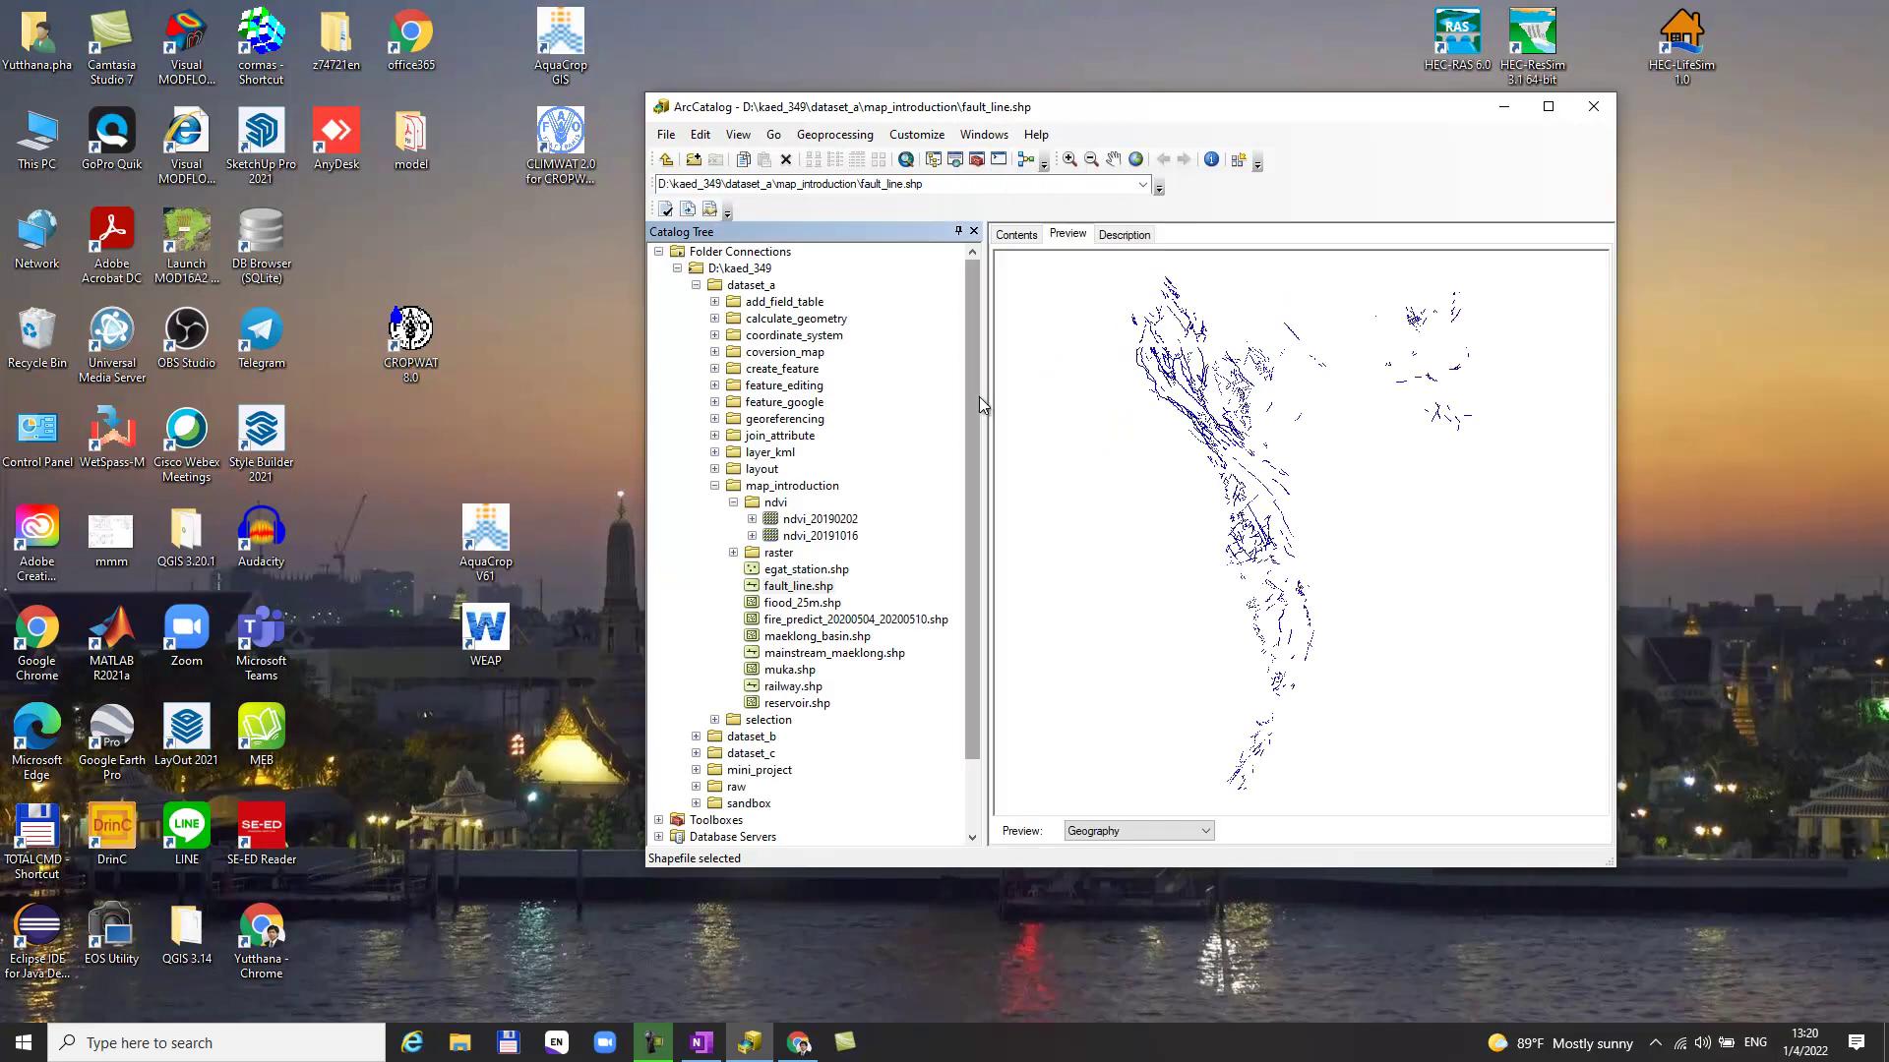
left_click_drag(969, 410, 995, 366)
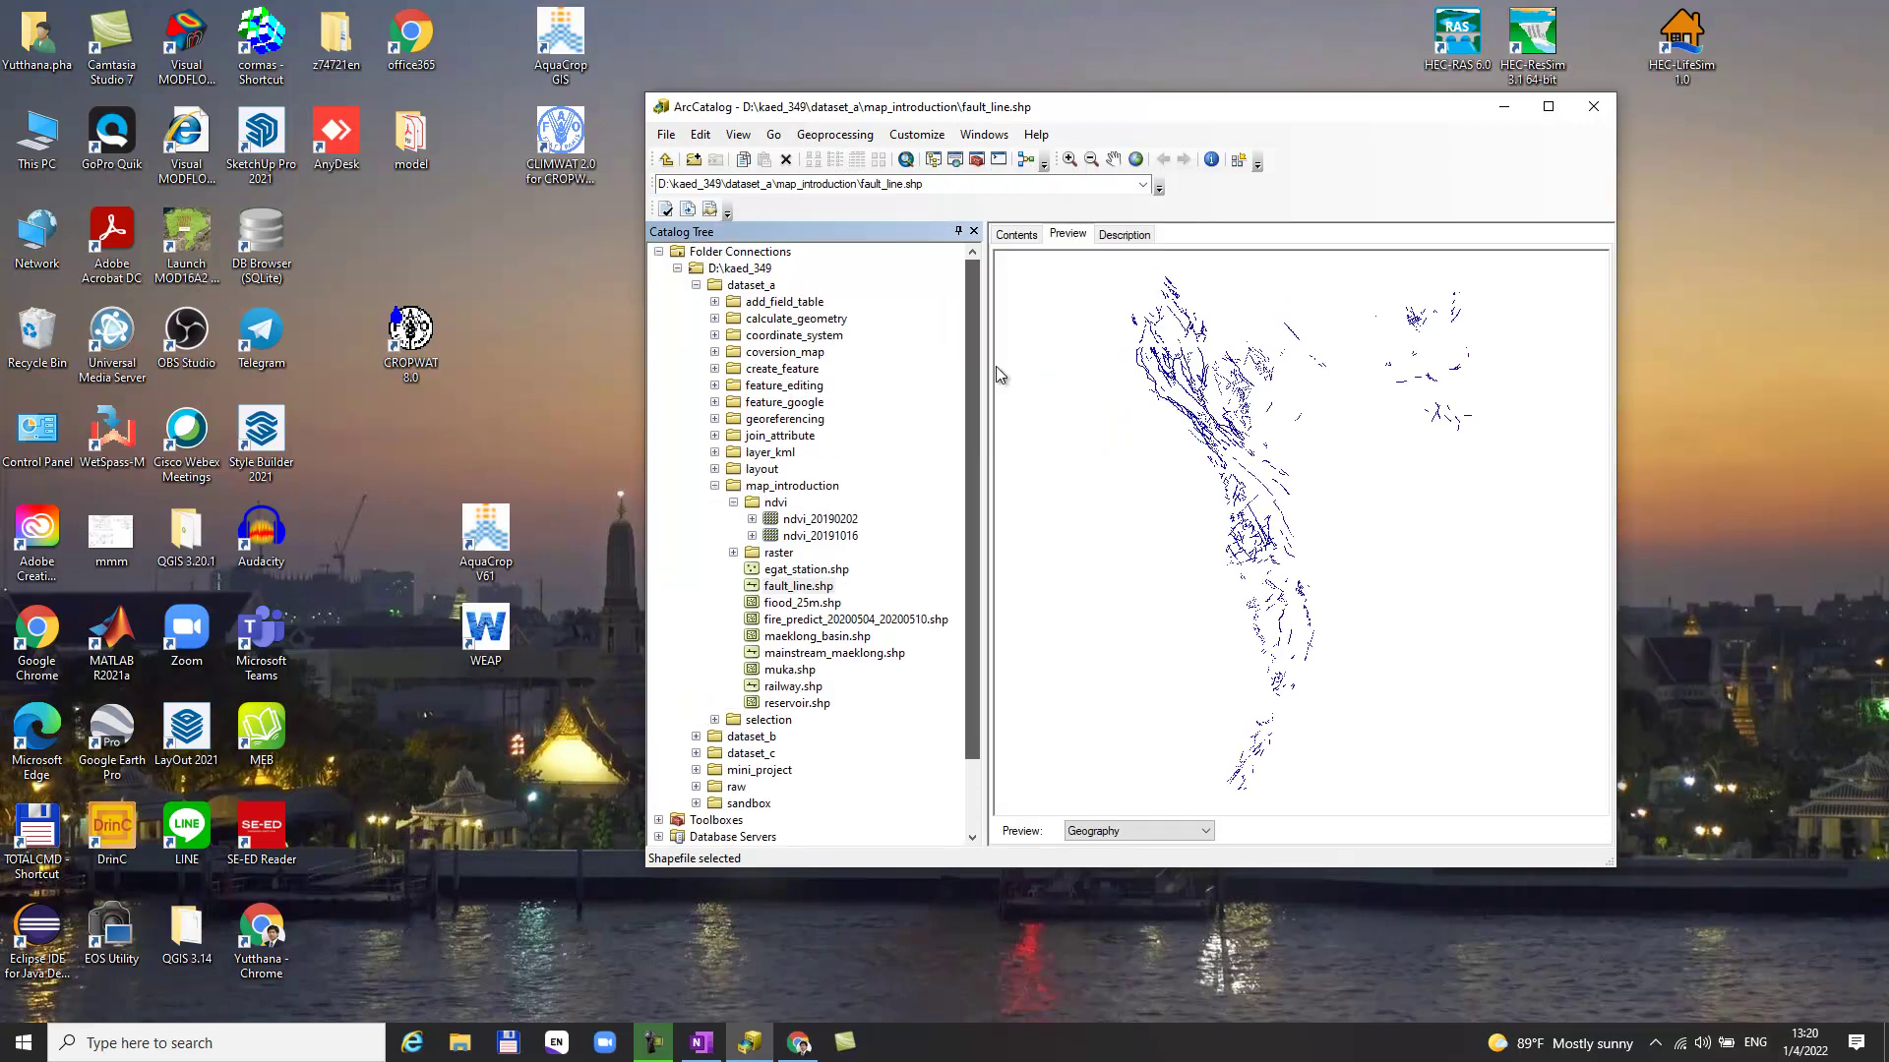
Float the Catalog Tree, dock it above the preview, dock it on the right side, and return it to the left side
left_click_drag(905, 232, 930, 250)
double_click(917, 238)
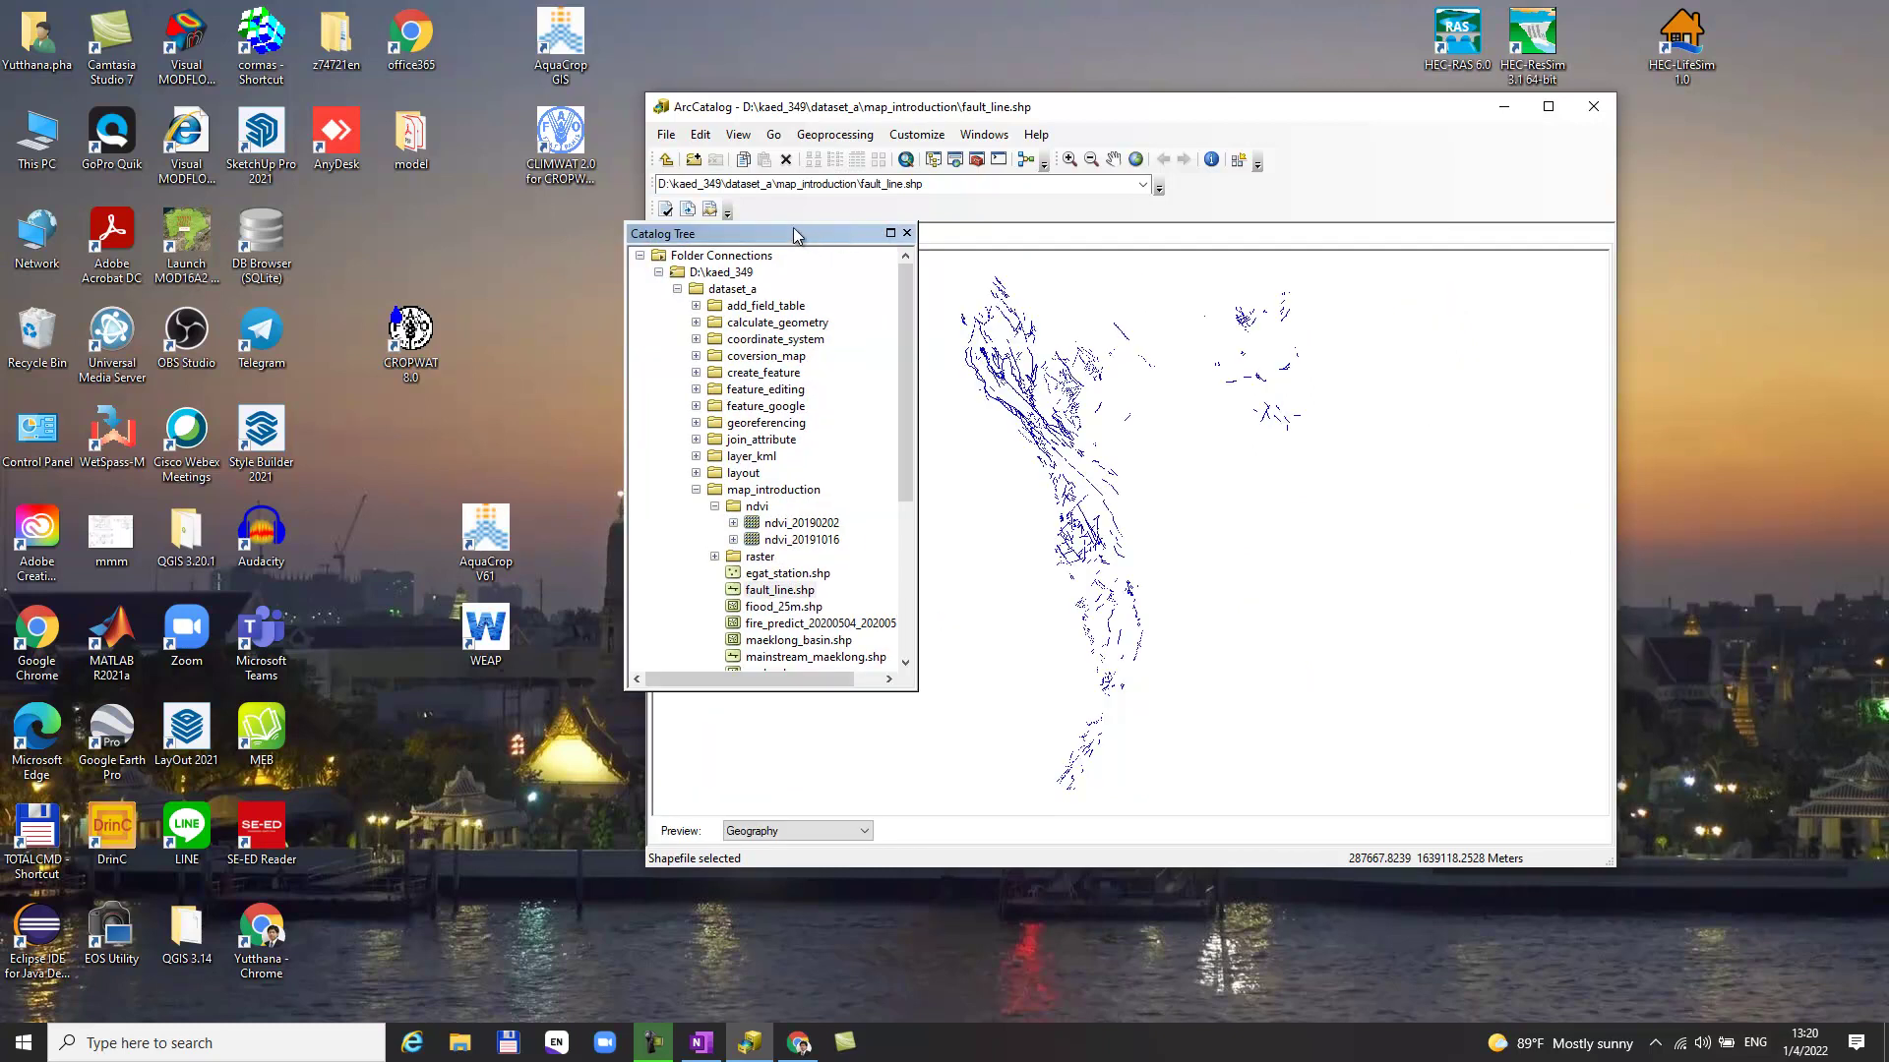
left_click_drag(795, 238, 1131, 507)
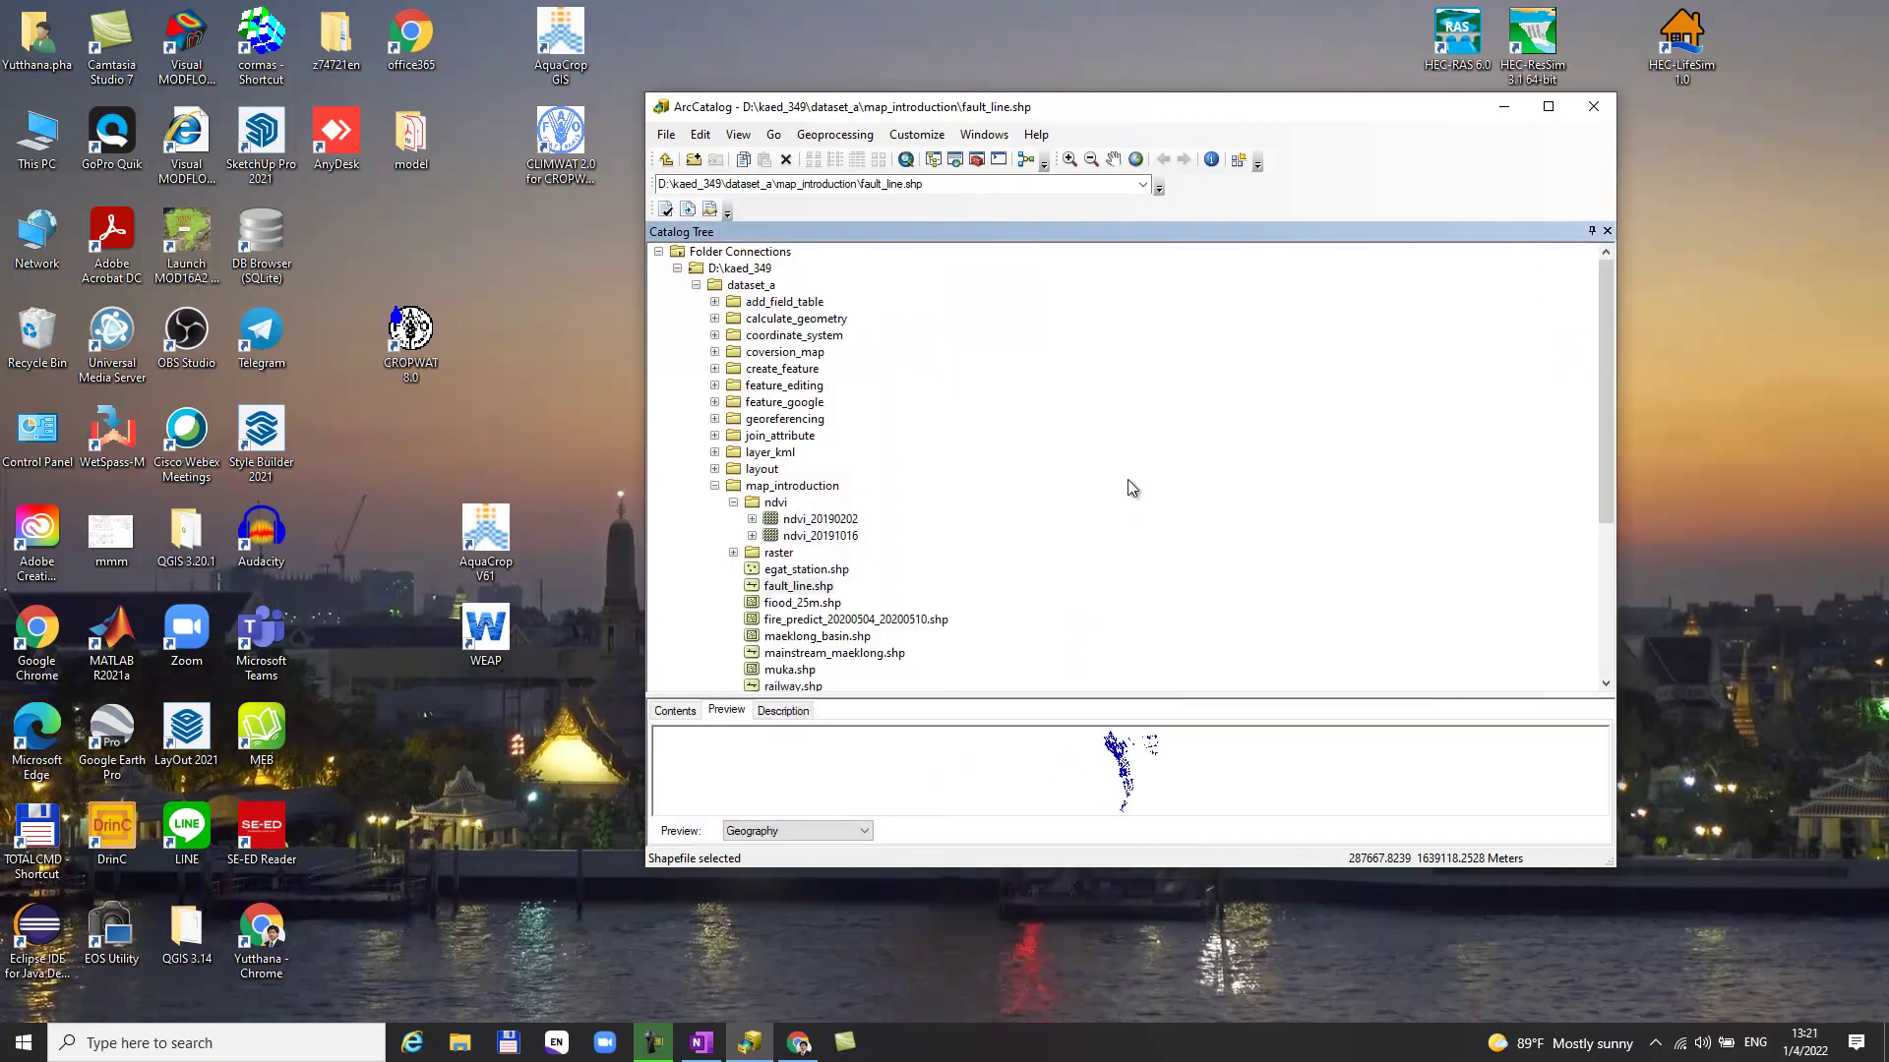
left_click_drag(1049, 249, 1584, 534)
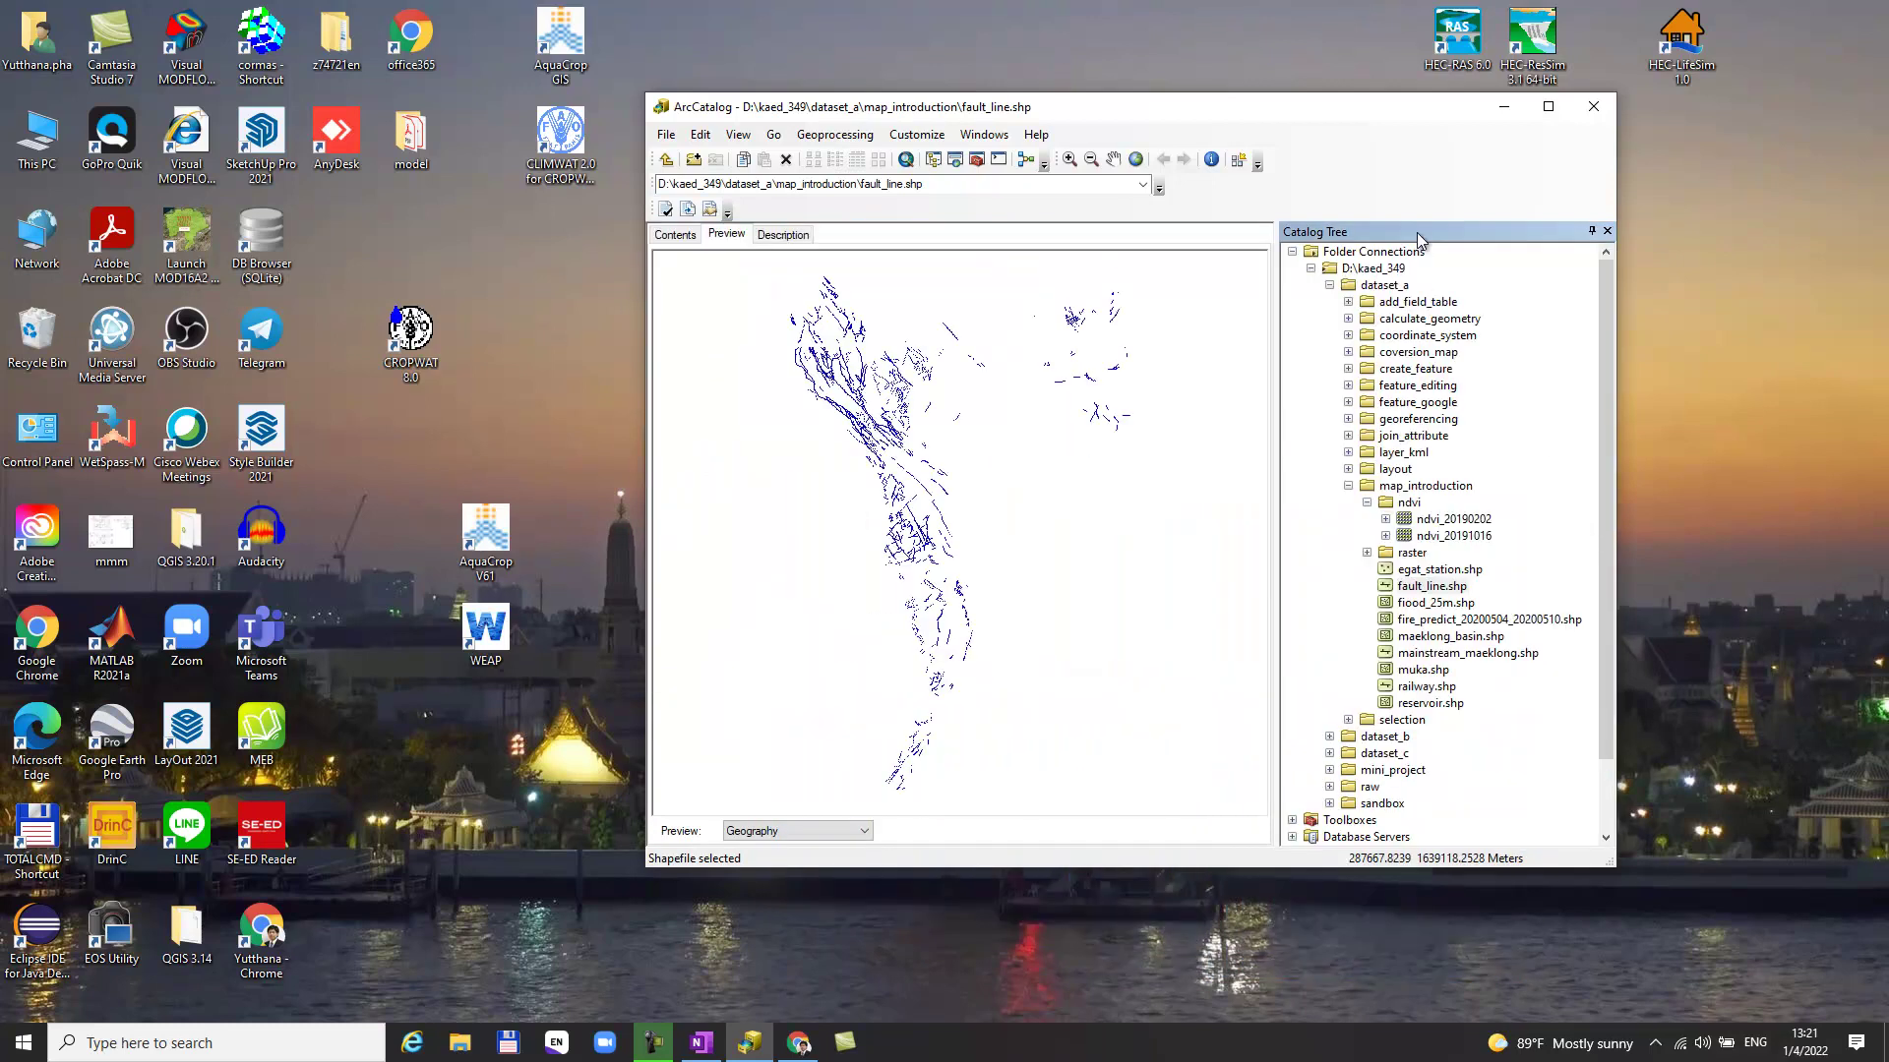
left_click_drag(1409, 266, 928, 543)
Zoom in on the dense northwestern fault lines in the fault_line.shp preview and shift the application window further left on the desktop
left_click_drag(1065, 106, 865, 83)
left_click(868, 135)
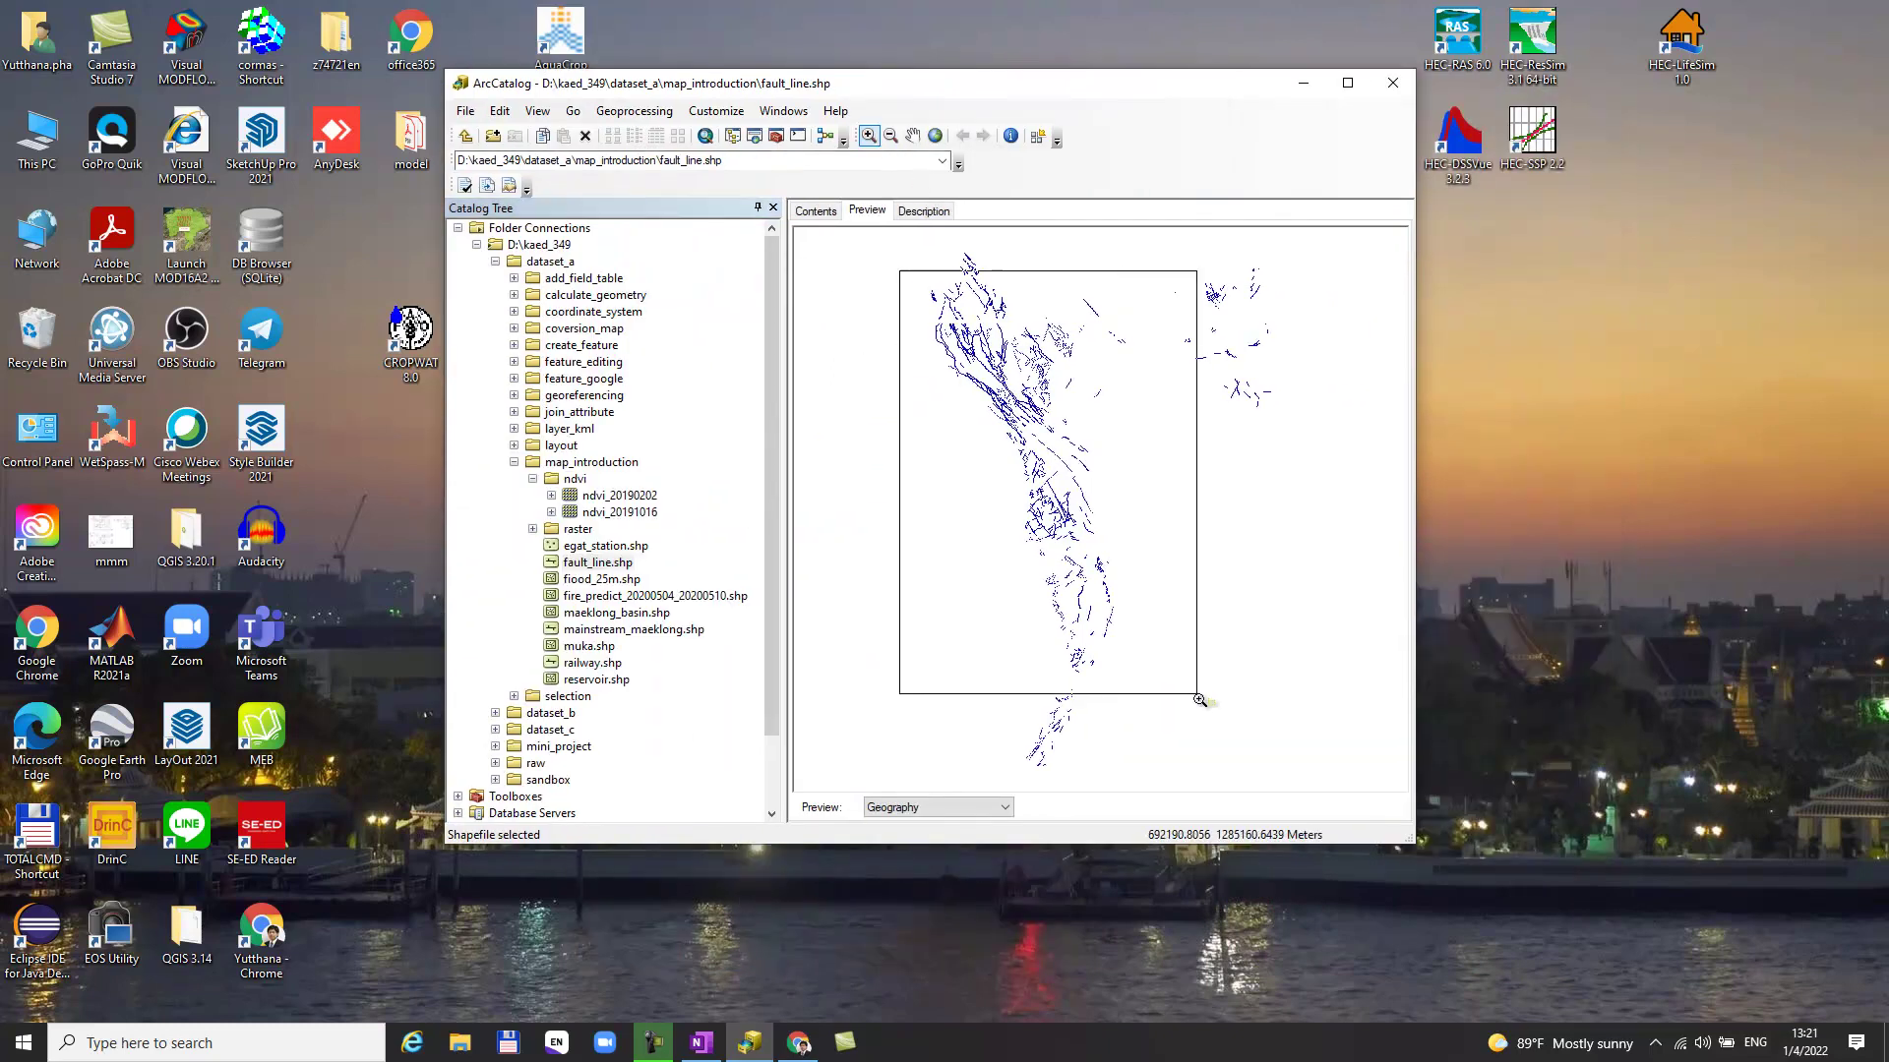
left_click(986, 360)
left_click(986, 360)
left_click_drag(1014, 88, 809, 126)
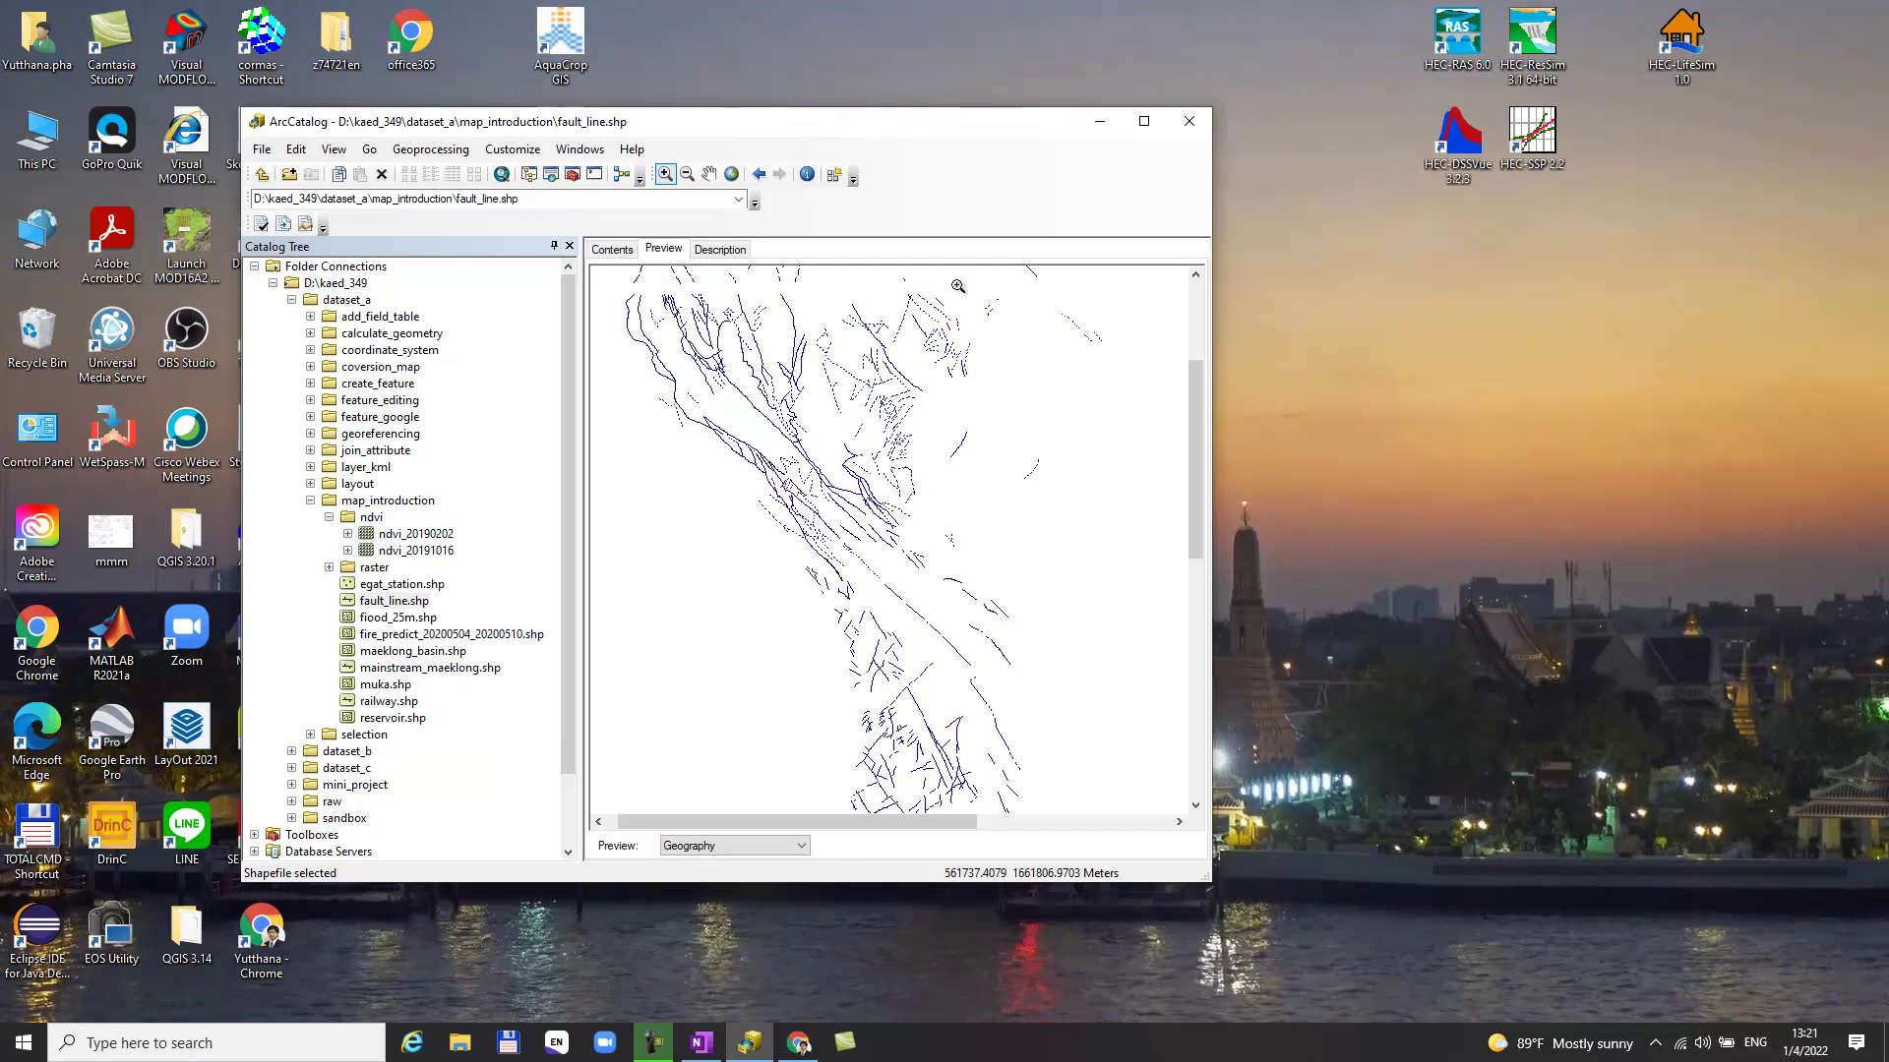